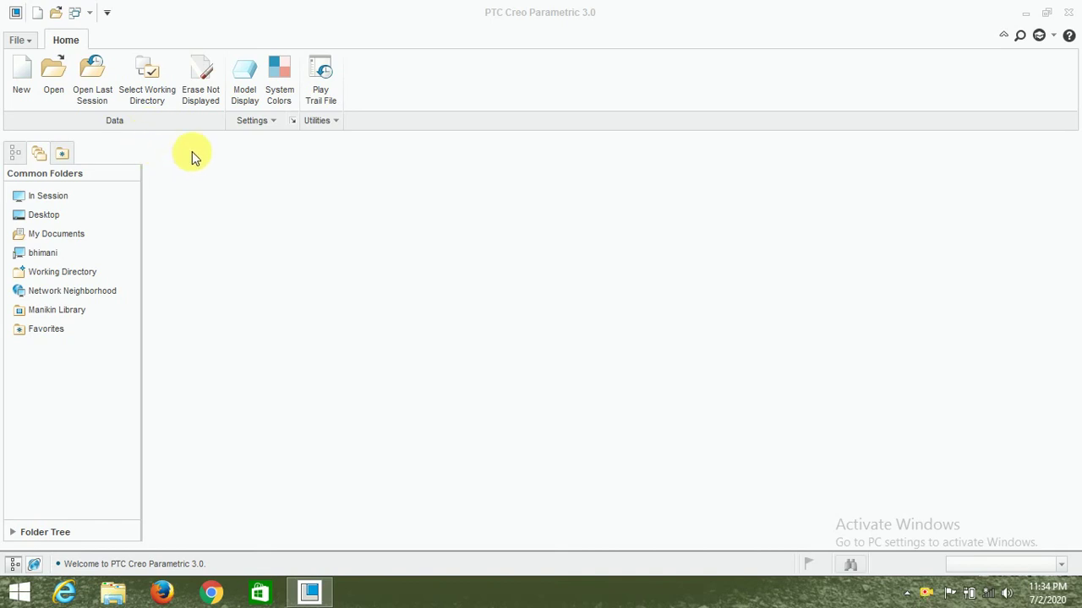
Create a new solid part named FlyWheel using the default template
left_click(23, 80)
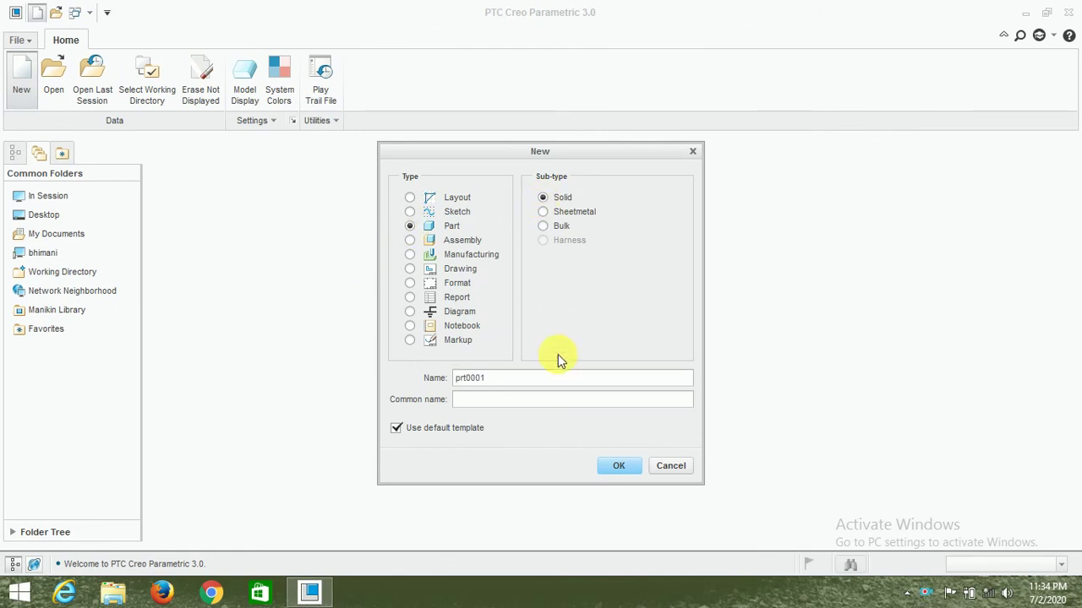
left_click_drag(500, 387, 453, 385)
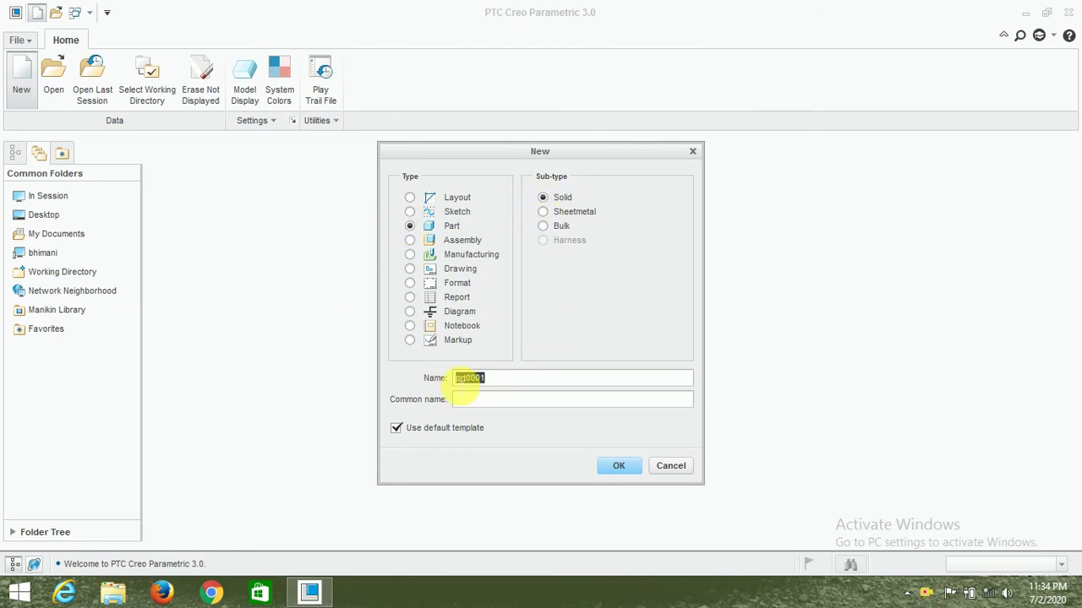
type("FlyWheel")
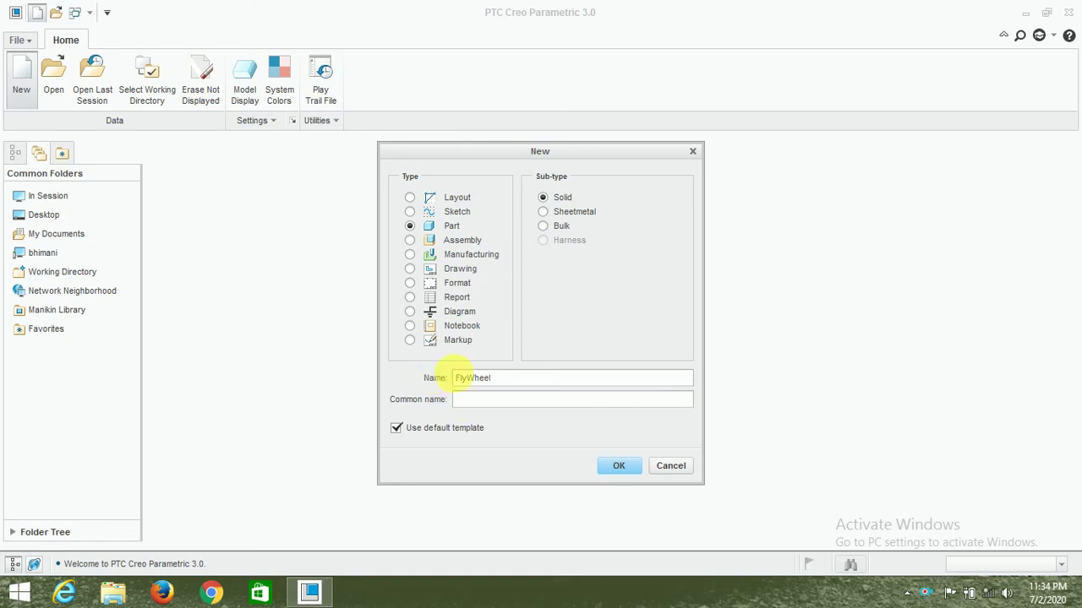
left_click(626, 465)
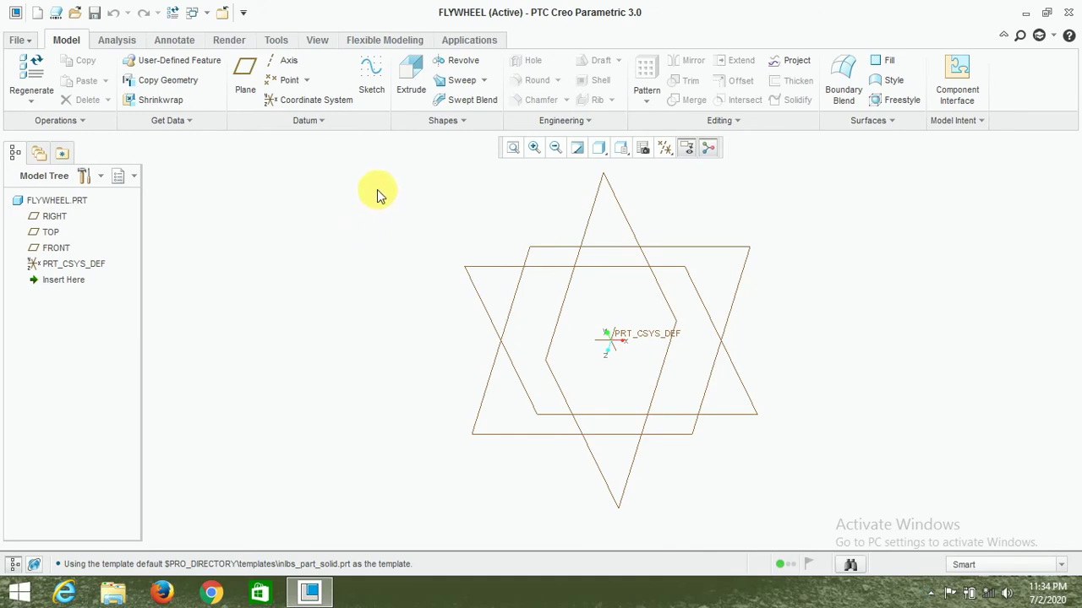
Start a sketch on the RIGHT plane, viewed face-on, and draw a rectangle above the origin
left_click(371, 77)
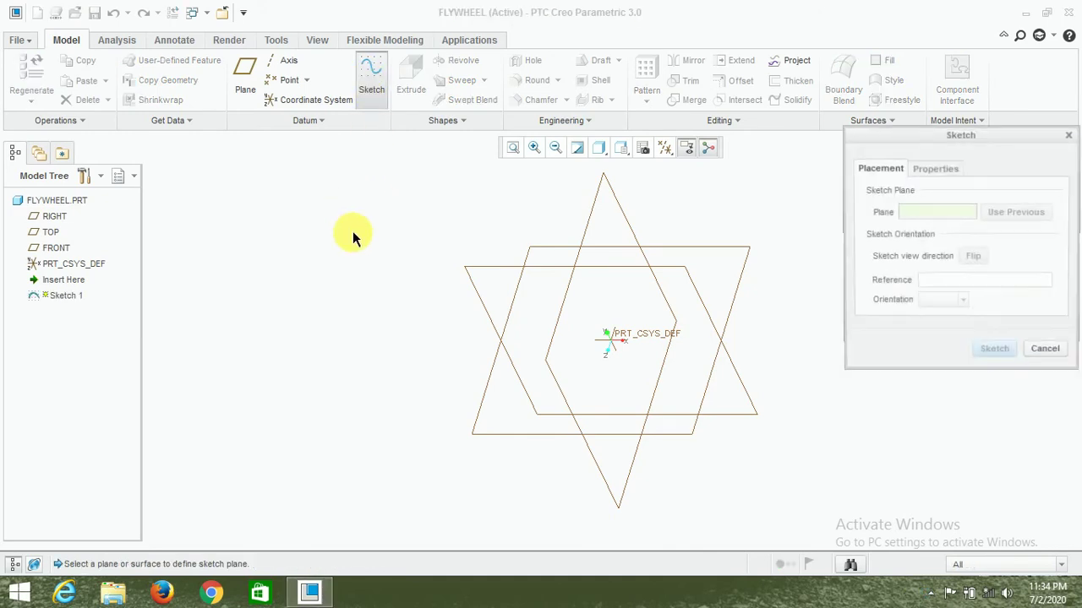
left_click(493, 265)
left_click(990, 351)
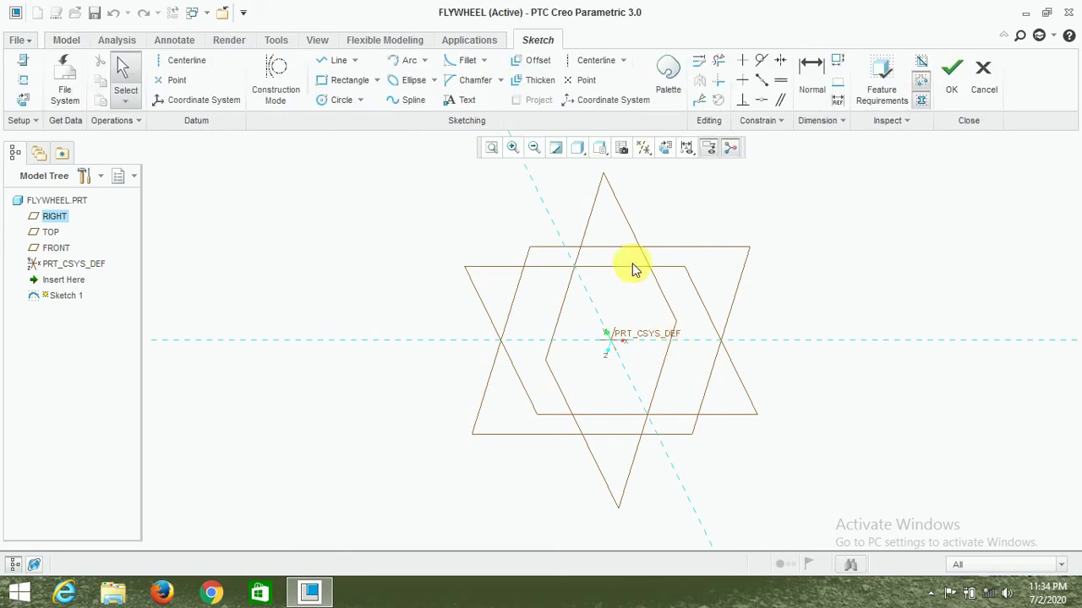
left_click(665, 149)
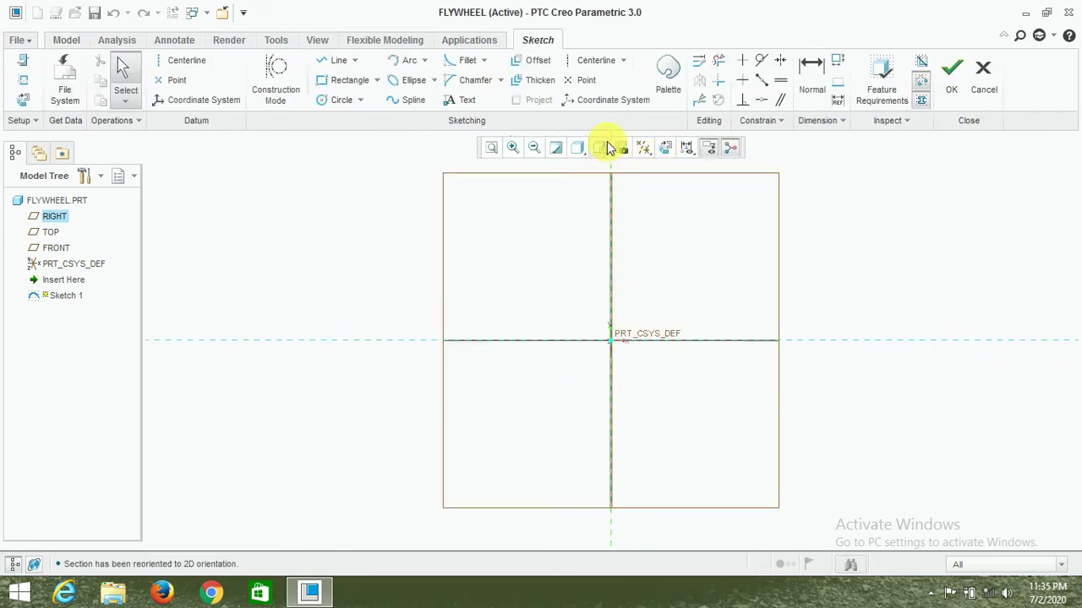
left_click(351, 82)
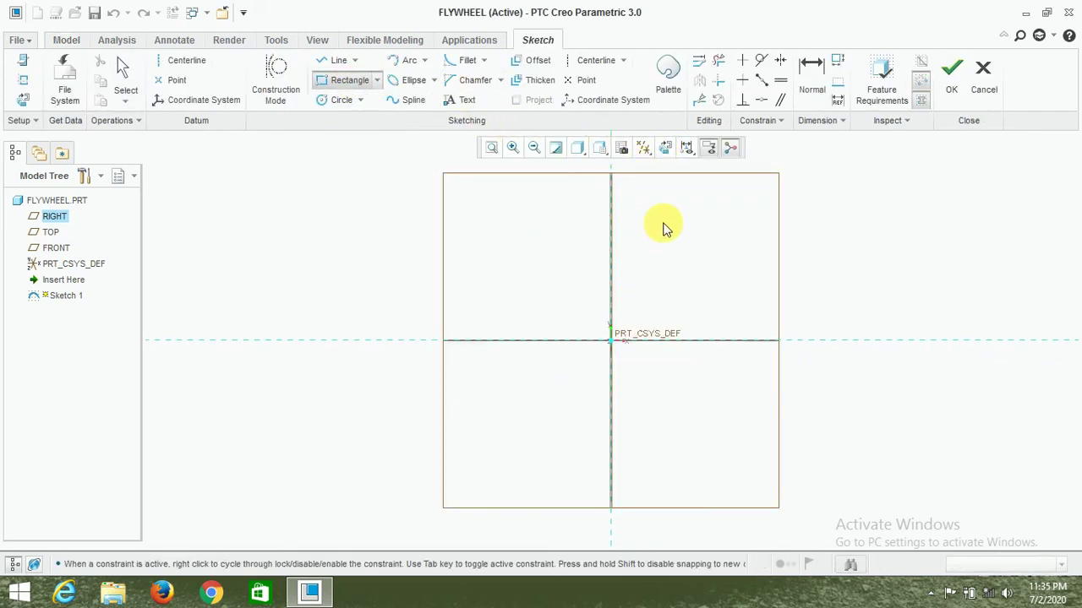
scroll(644, 214, "up", 2)
left_click(477, 178)
left_click(712, 225)
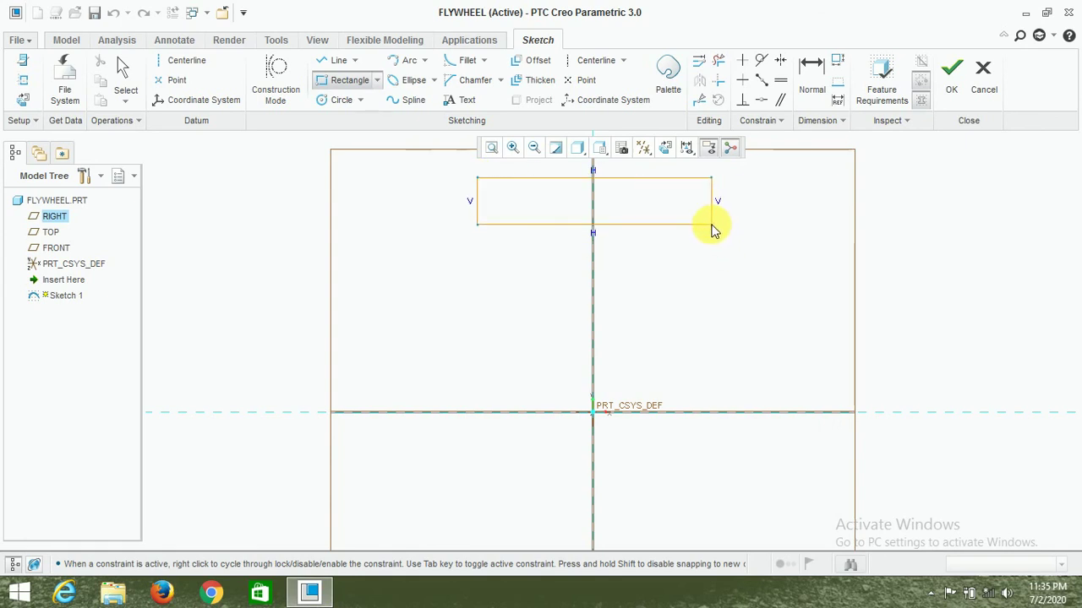
middle_click(635, 265)
scroll(637, 265, "down", 1)
scroll(646, 189, "up", 2)
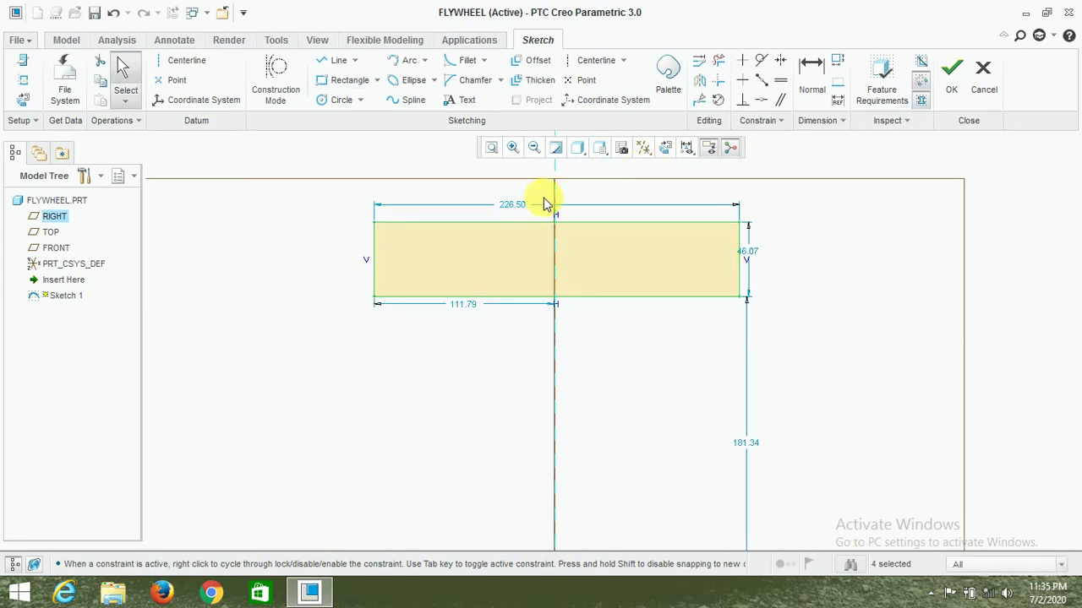
Set the rectangle's width to 180, centreline offset to 90 and height to 60
double_click(510, 204)
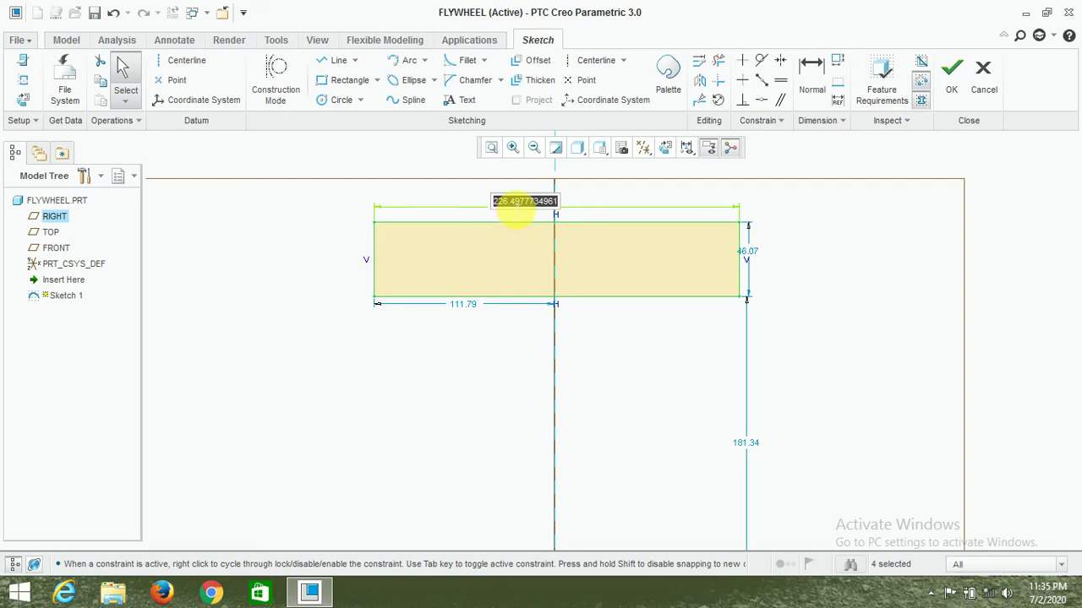
type("180.0")
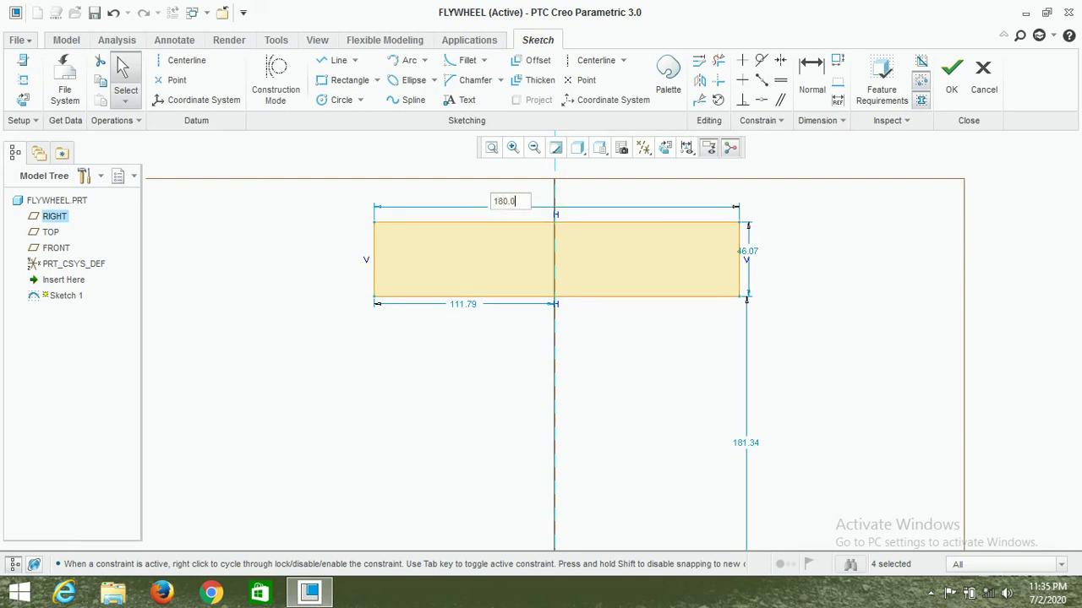
key("Return")
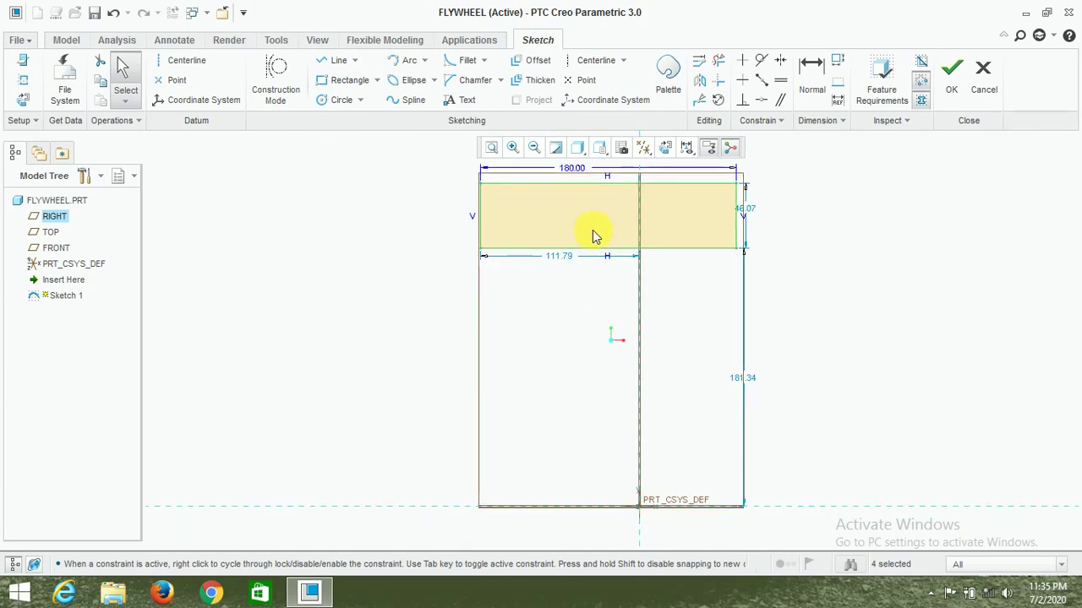
scroll(591, 233, "up", 3)
double_click(526, 277)
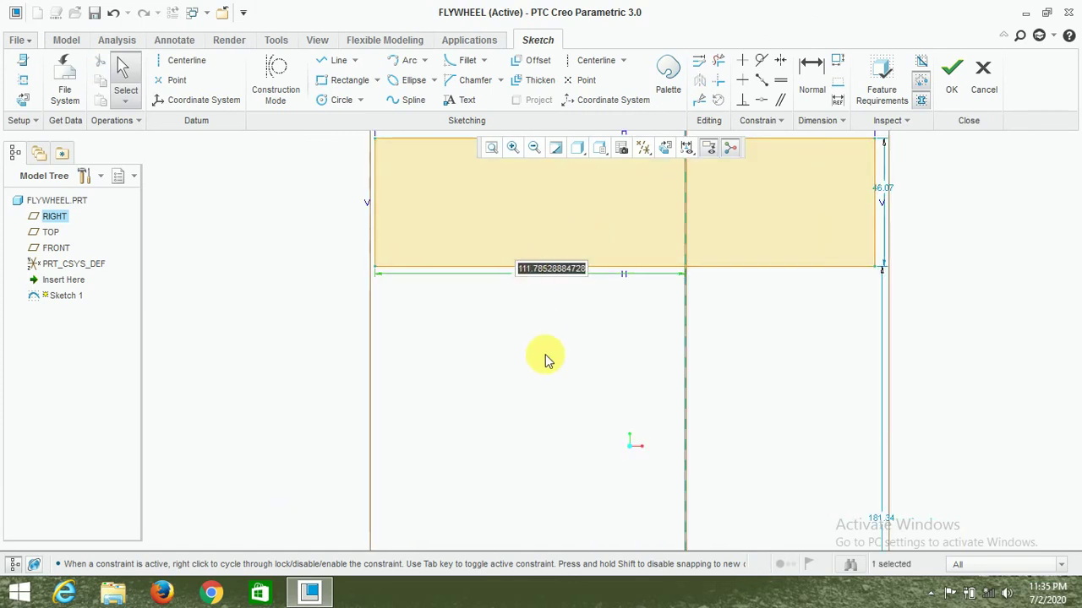
scroll(549, 365, "down", 2)
type("9")
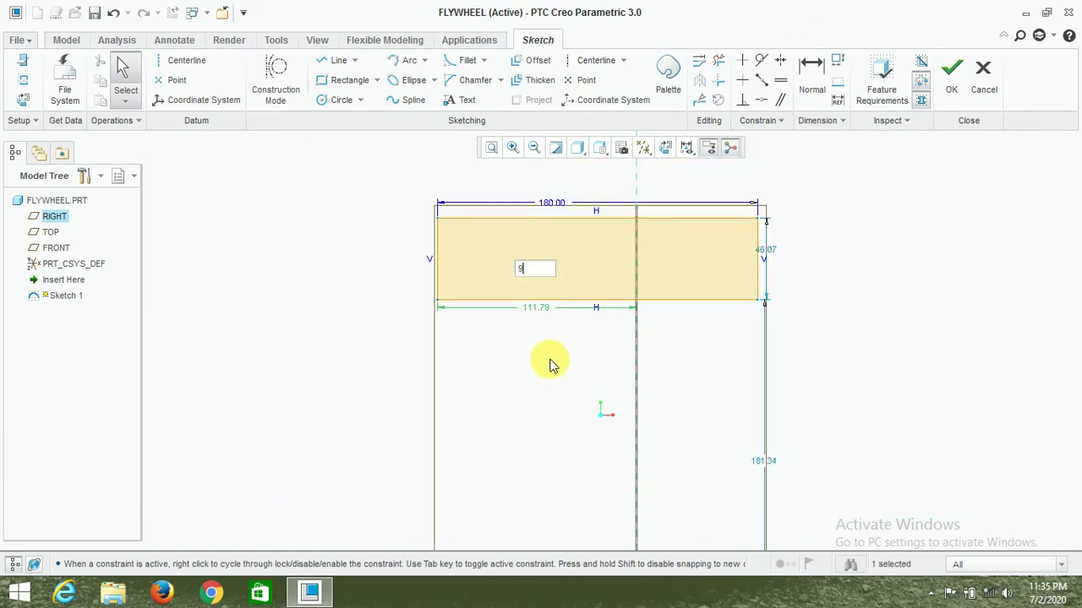
type("0")
key("Return")
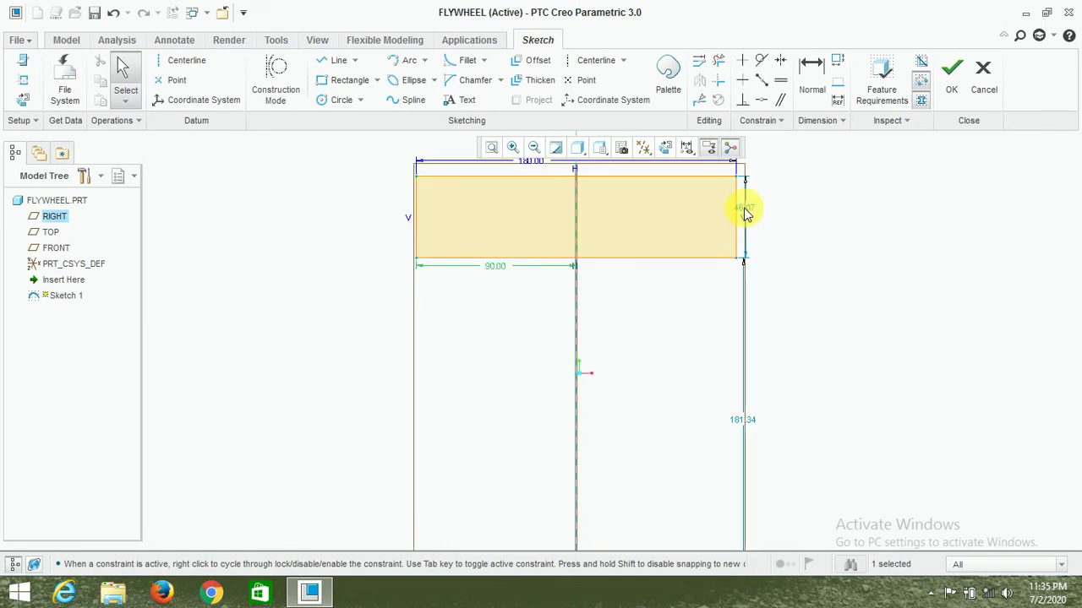
double_click(749, 212)
type("6")
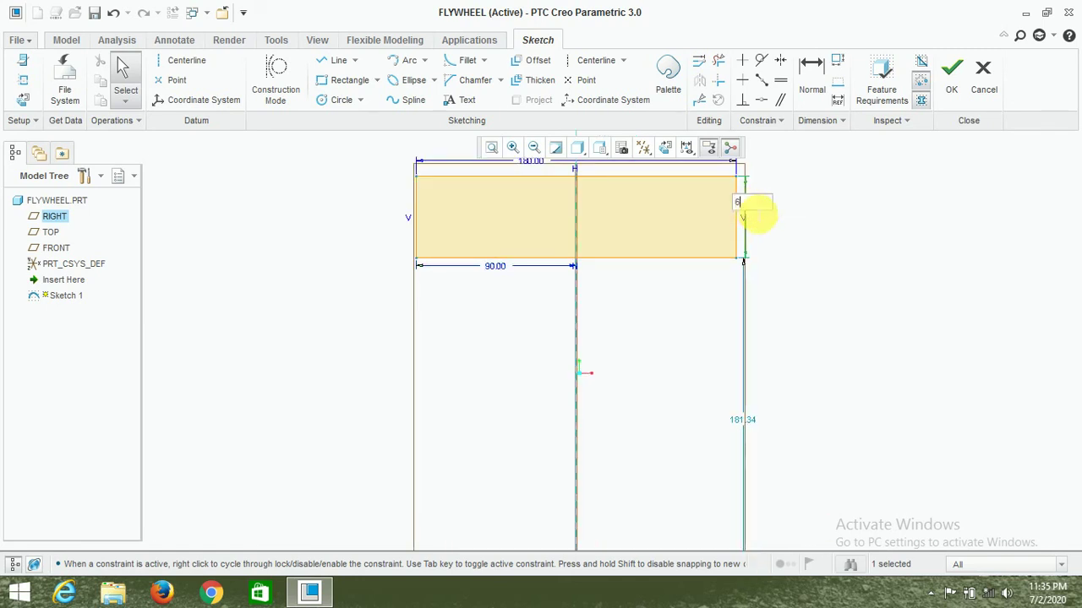
type("0.0")
key("Return")
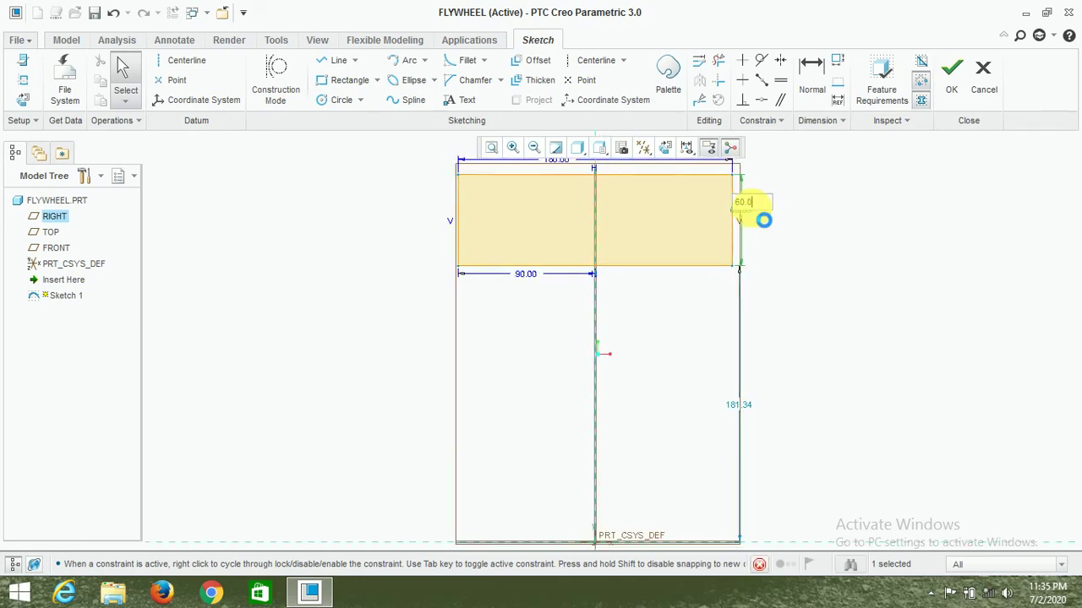
Refine the rectangle to 190 wide, 95 from the centreline and 550 above the origin
scroll(645, 266, "up", 2)
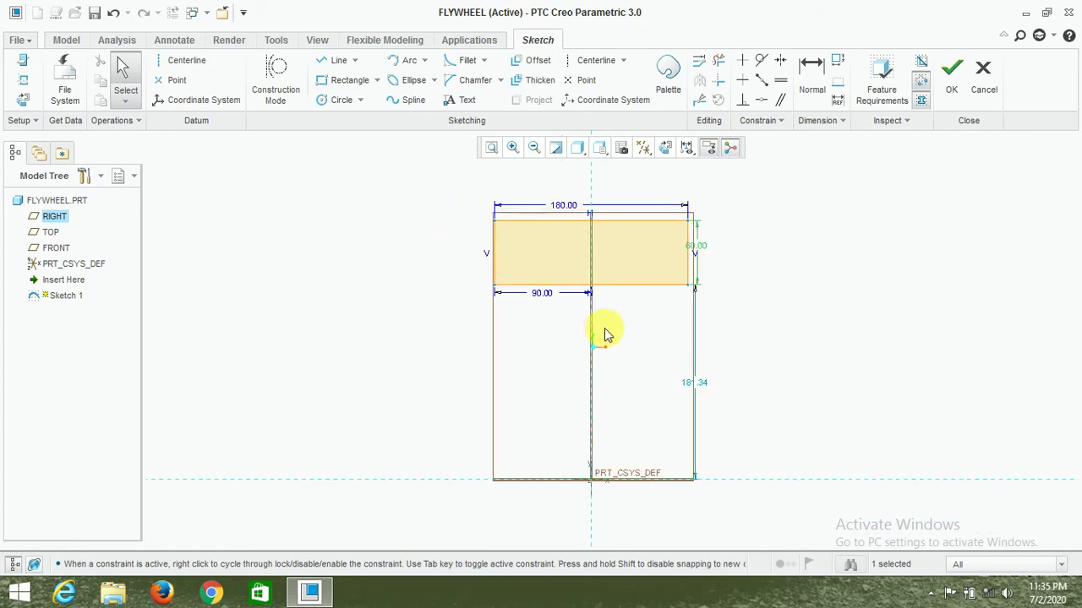
double_click(566, 206)
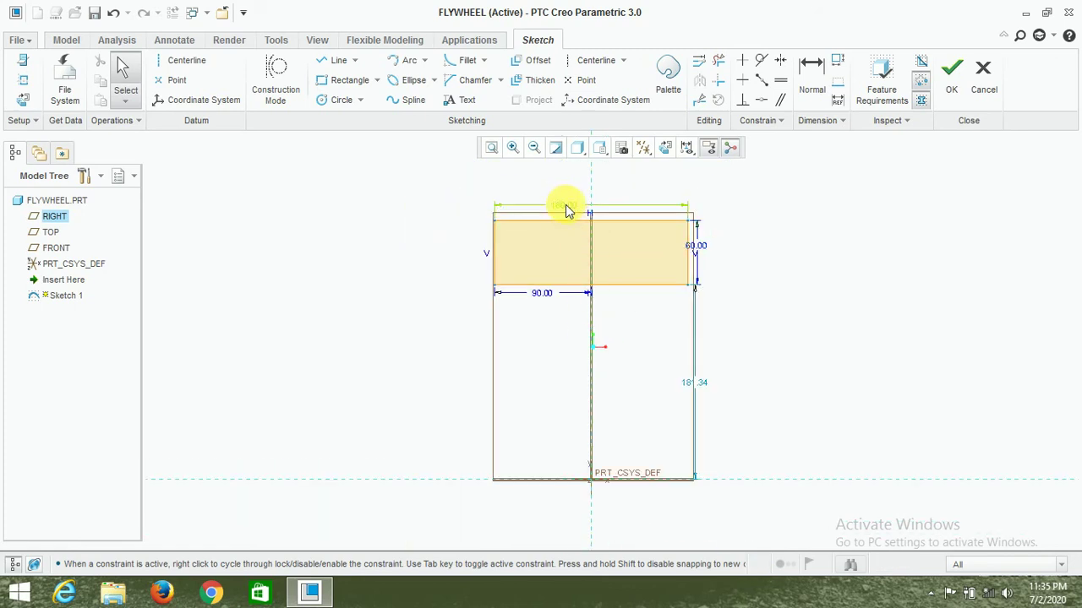
type("1")
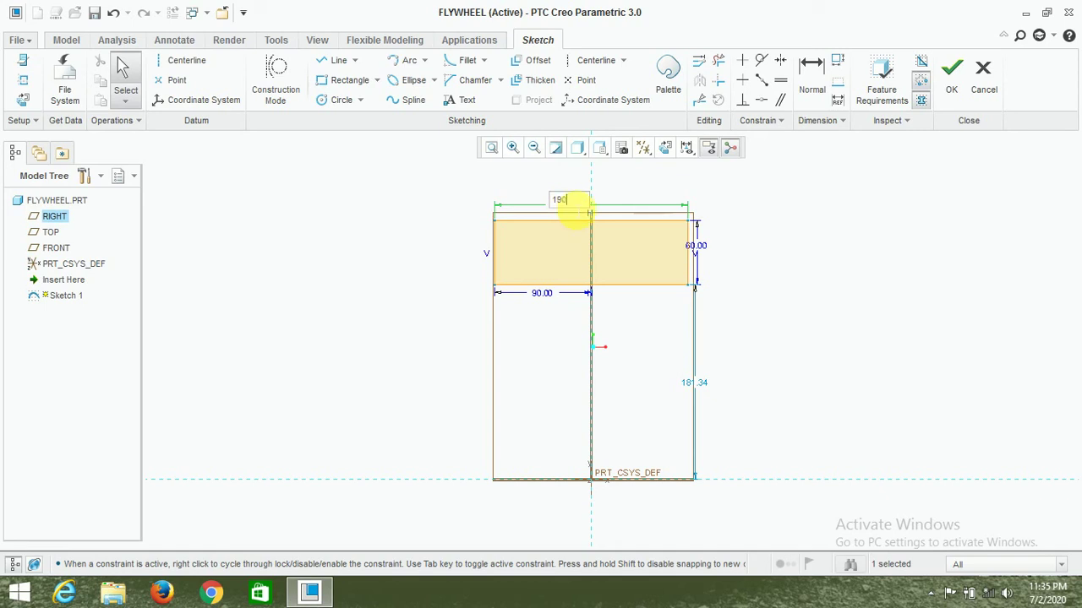
type("90")
key("Return")
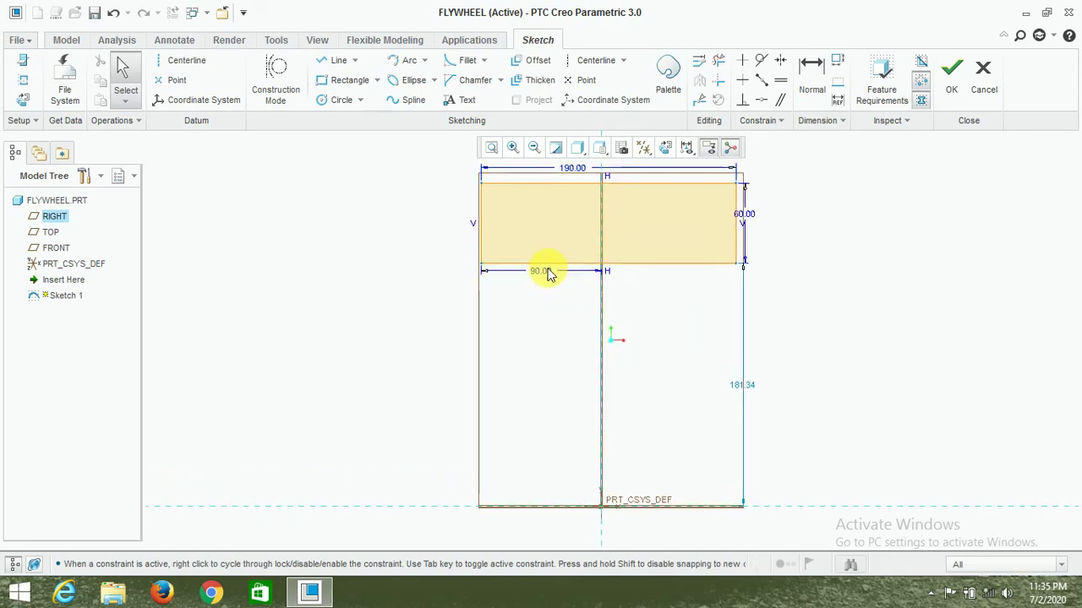
double_click(544, 270)
type("9")
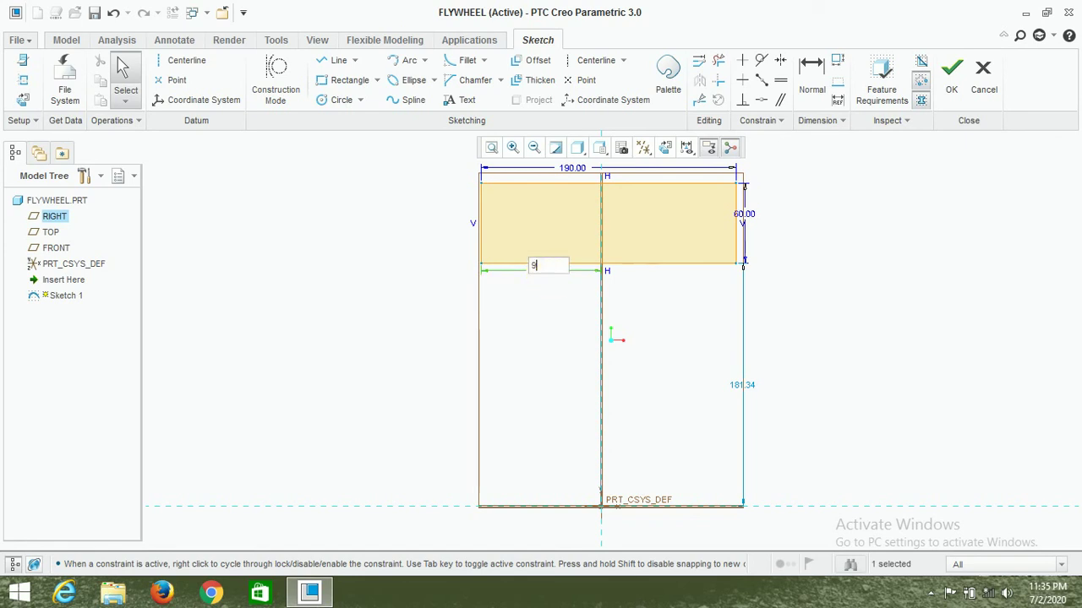
type("5")
key("Return")
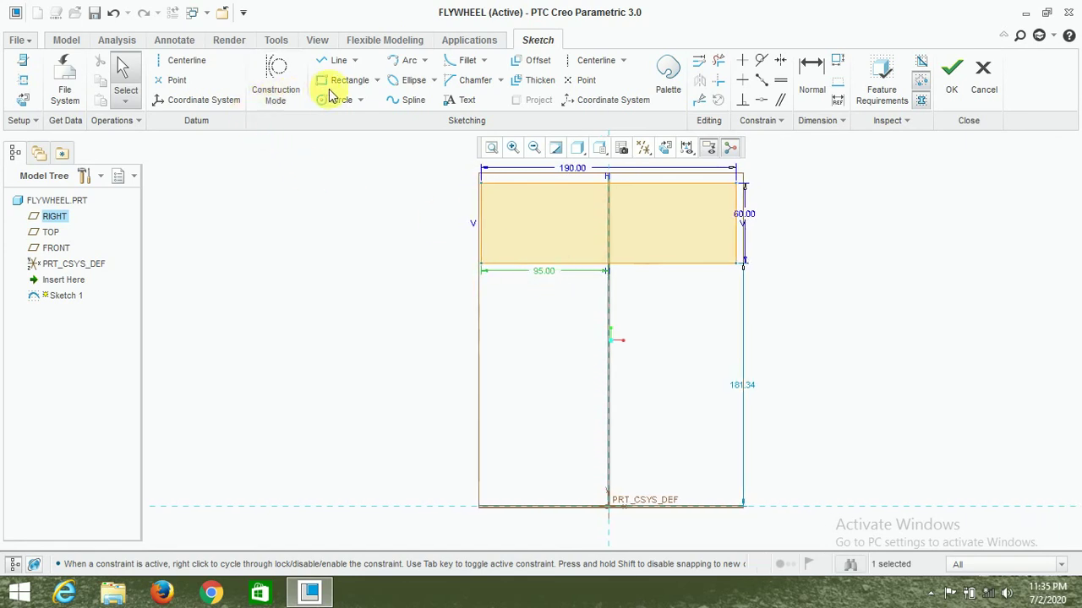
scroll(543, 220, "down", 1)
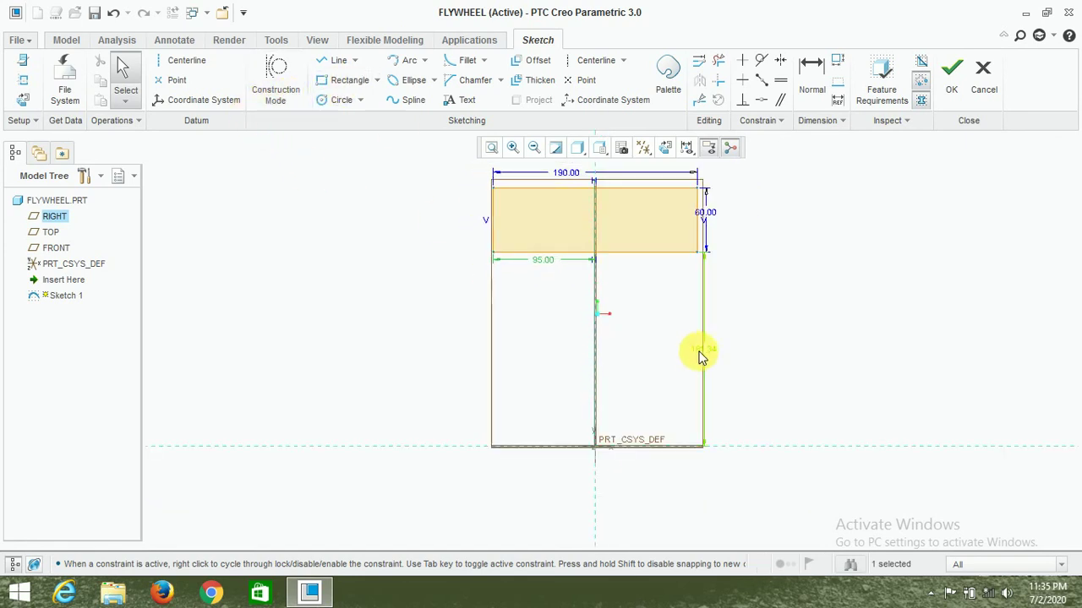
double_click(700, 355)
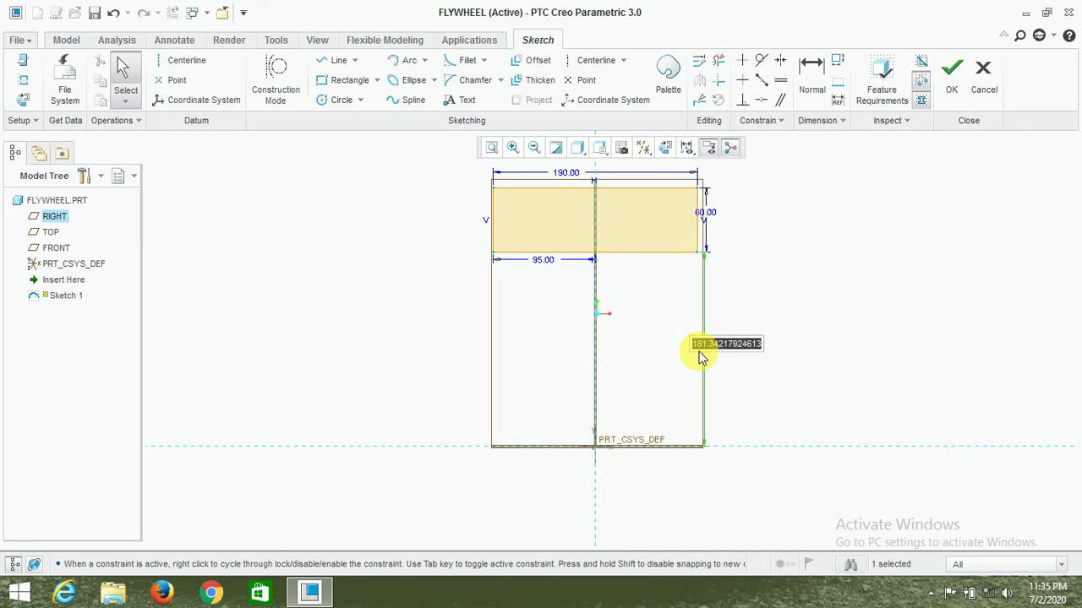
type("550.0")
key("Return")
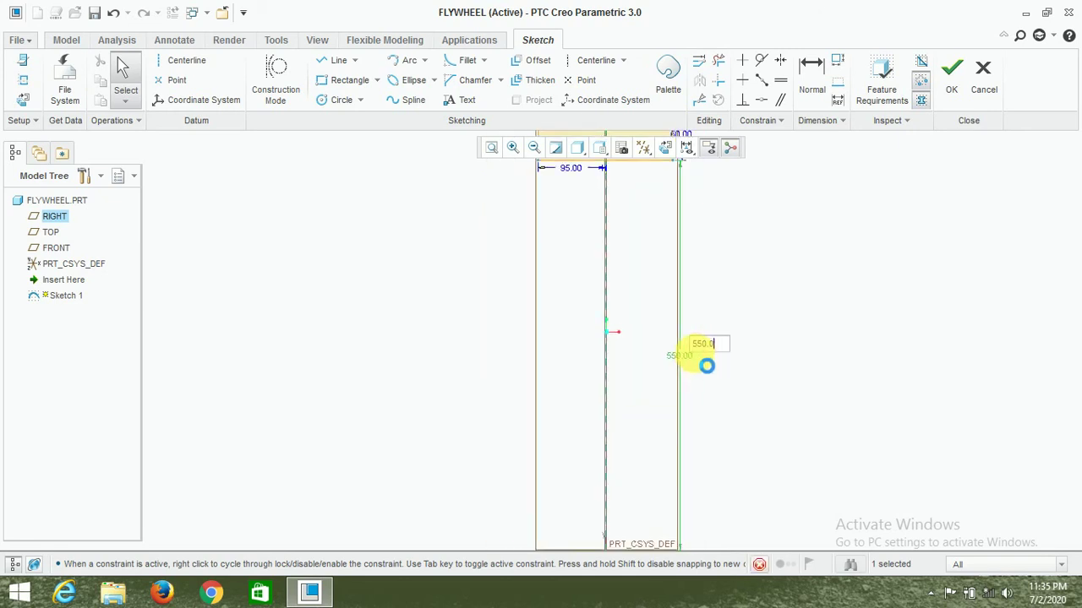
Draw a second rectangle under the rim and set its width to 140
left_click(353, 88)
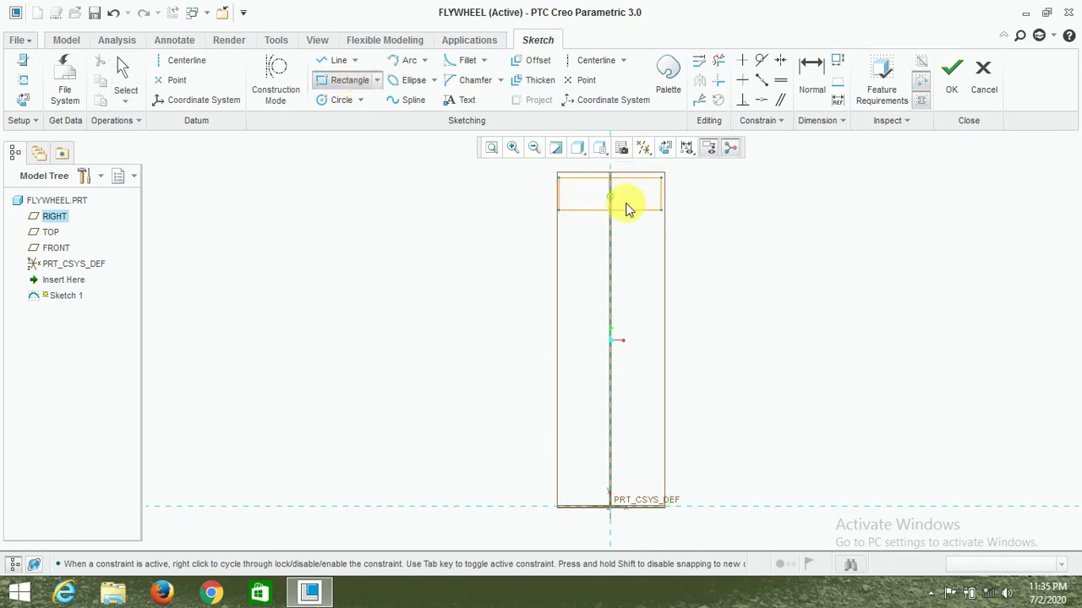
scroll(624, 202, "down", 4)
left_click(507, 230)
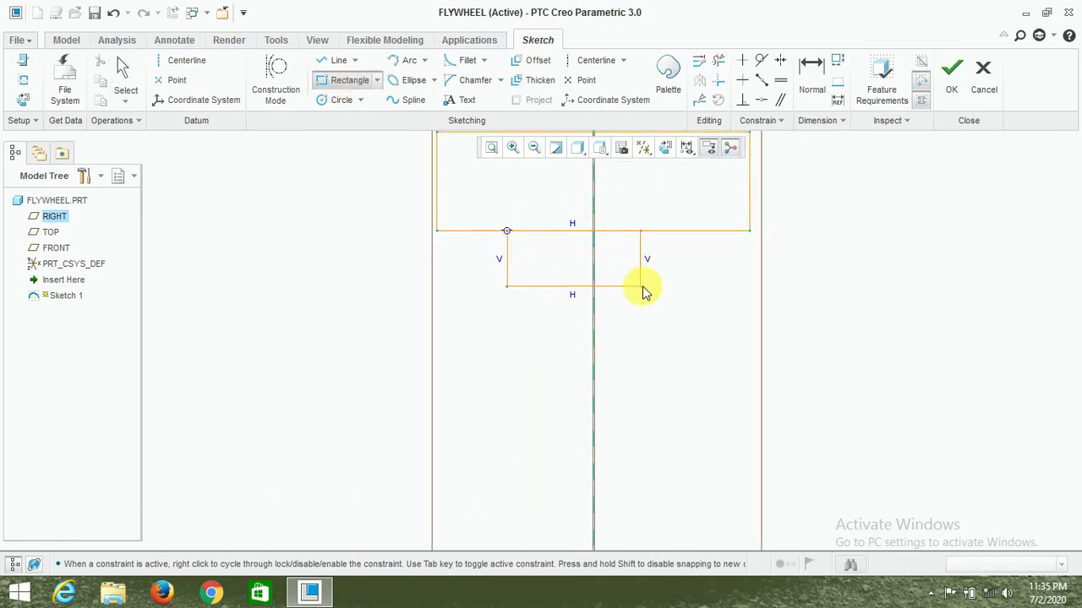
left_click(676, 296)
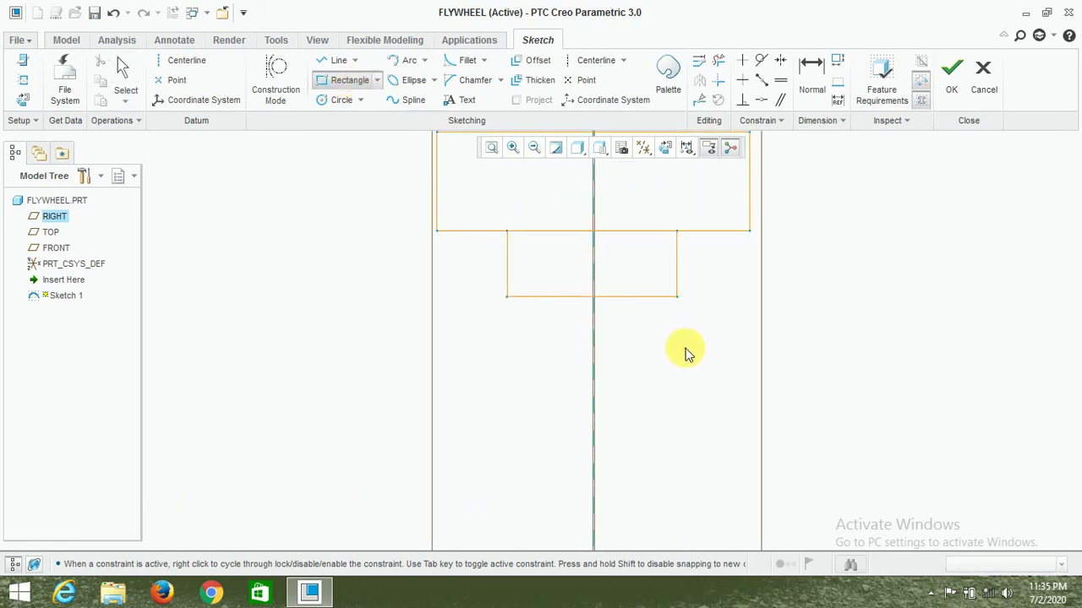
middle_click(685, 351)
left_click(571, 222)
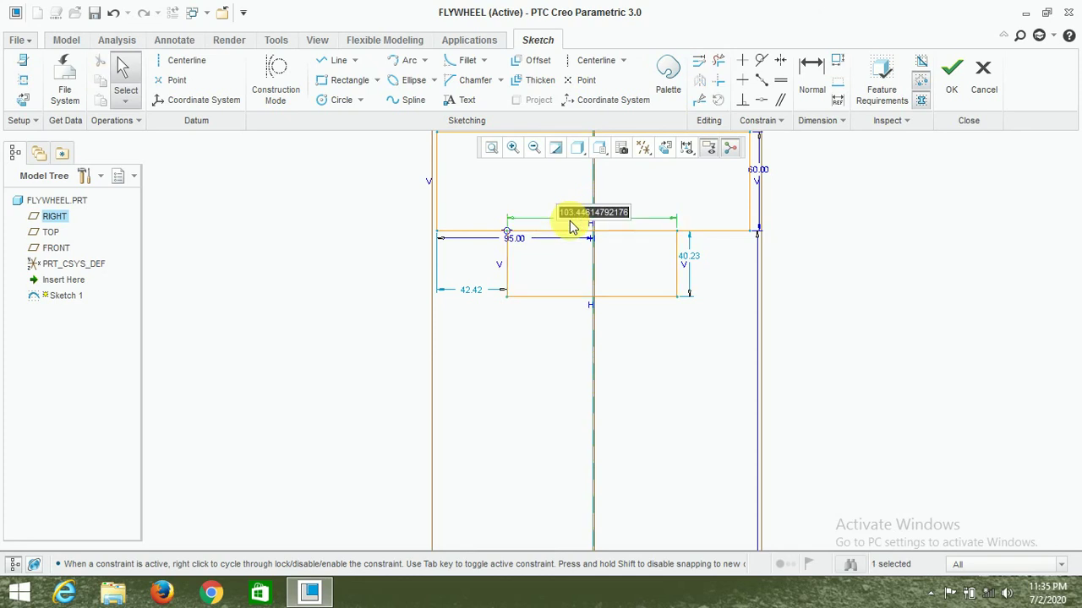
scroll(623, 309, "up", 2)
type("1")
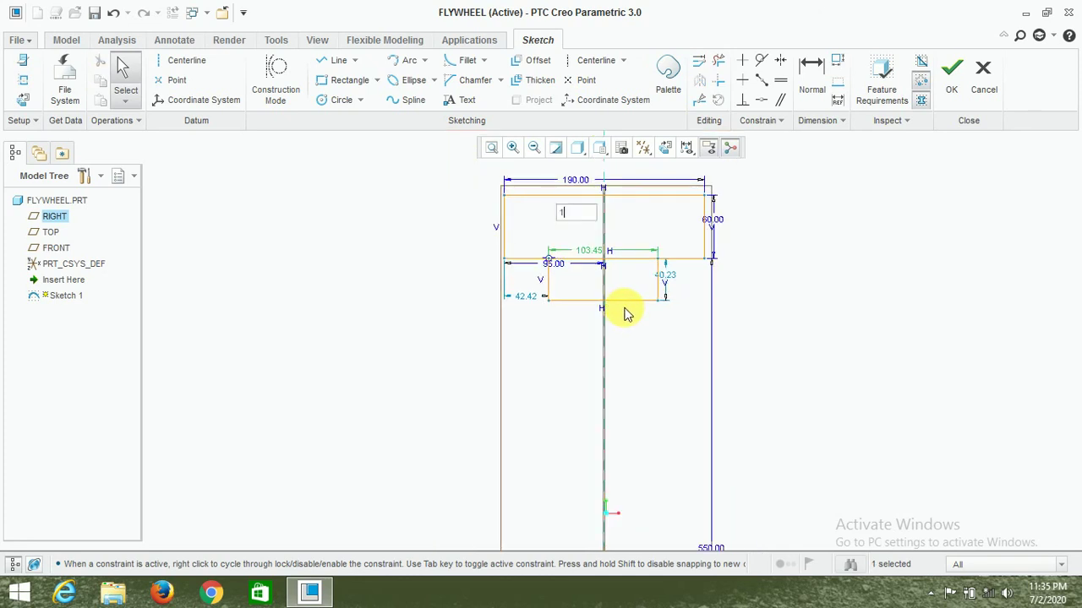
type("40")
key("Return")
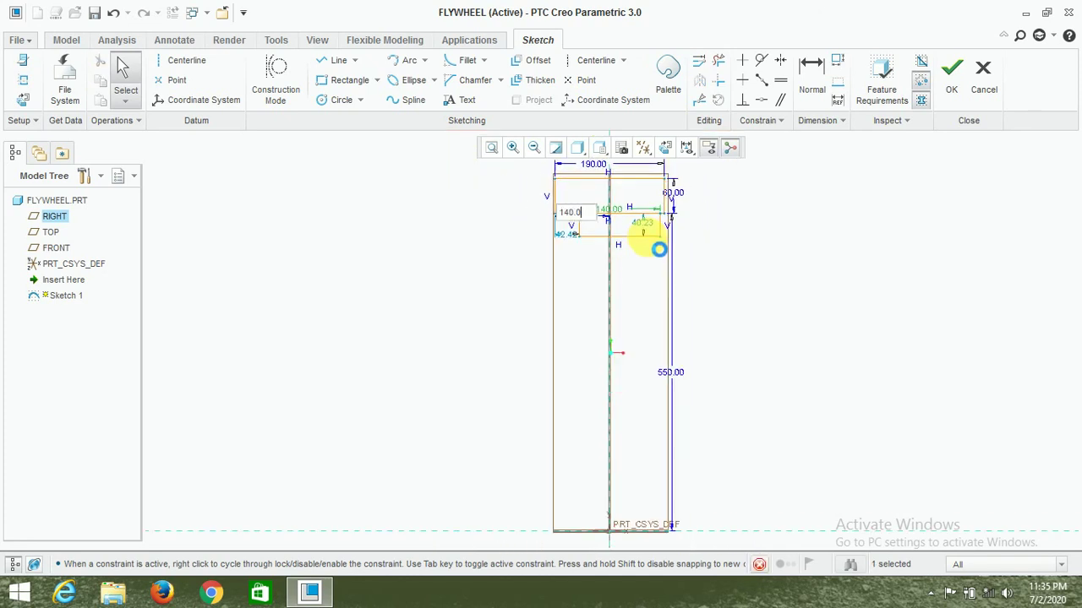
scroll(651, 245, "down", 3)
scroll(651, 300, "up", 1)
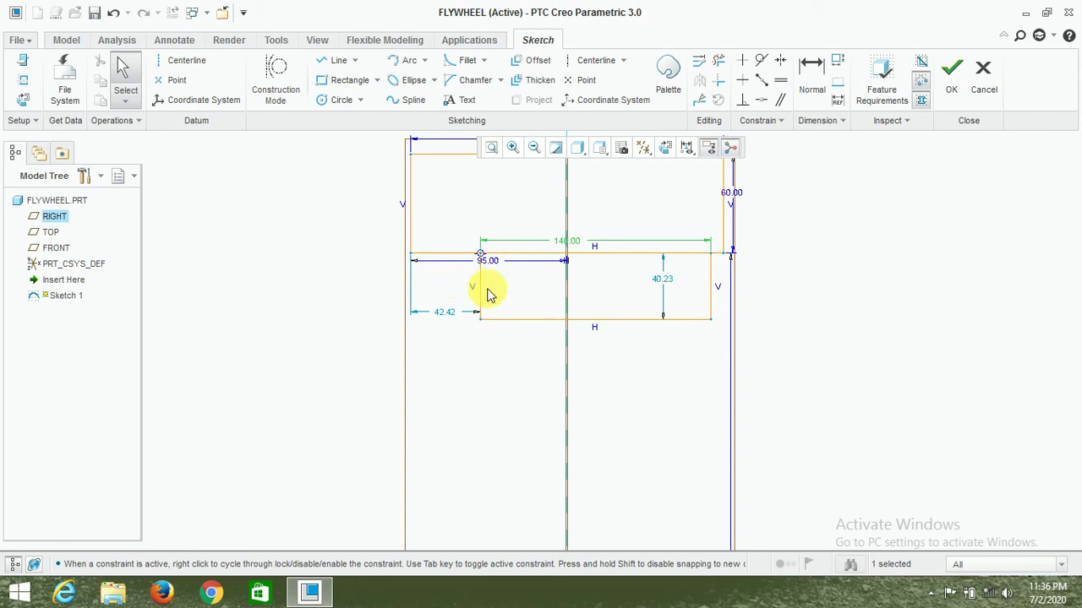
Dimension its left edge 70 from the centreline and set its height to 45
left_click(811, 82)
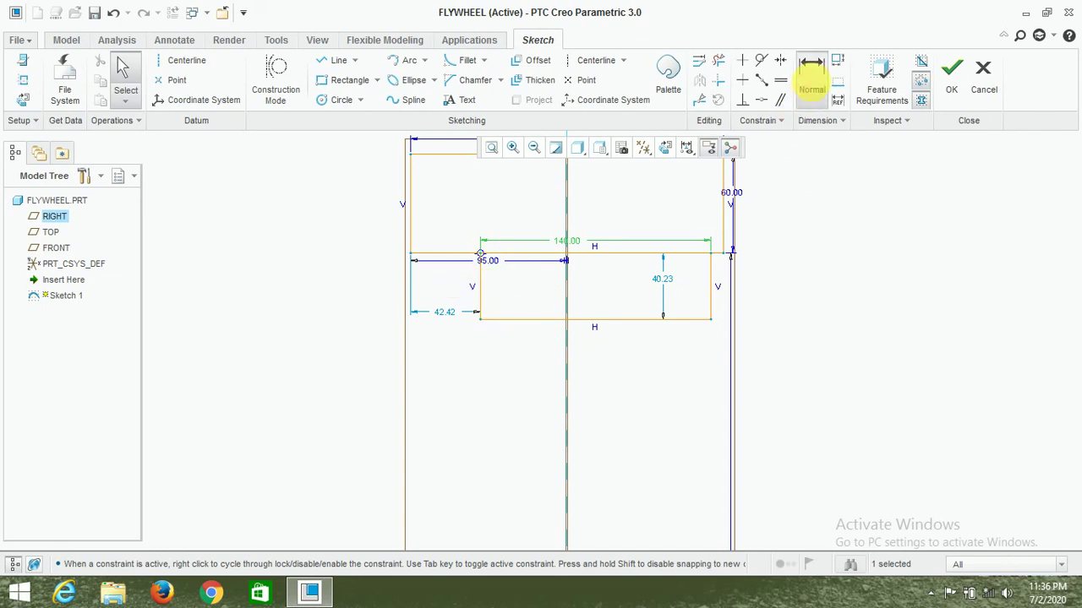
left_click(484, 294)
left_click(566, 302)
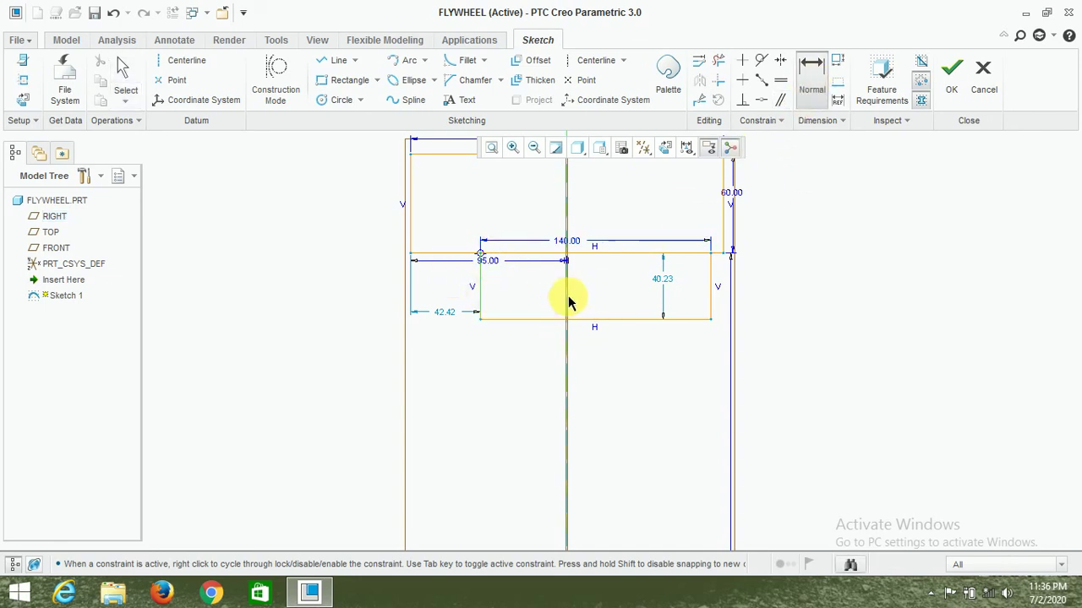
middle_click(522, 296)
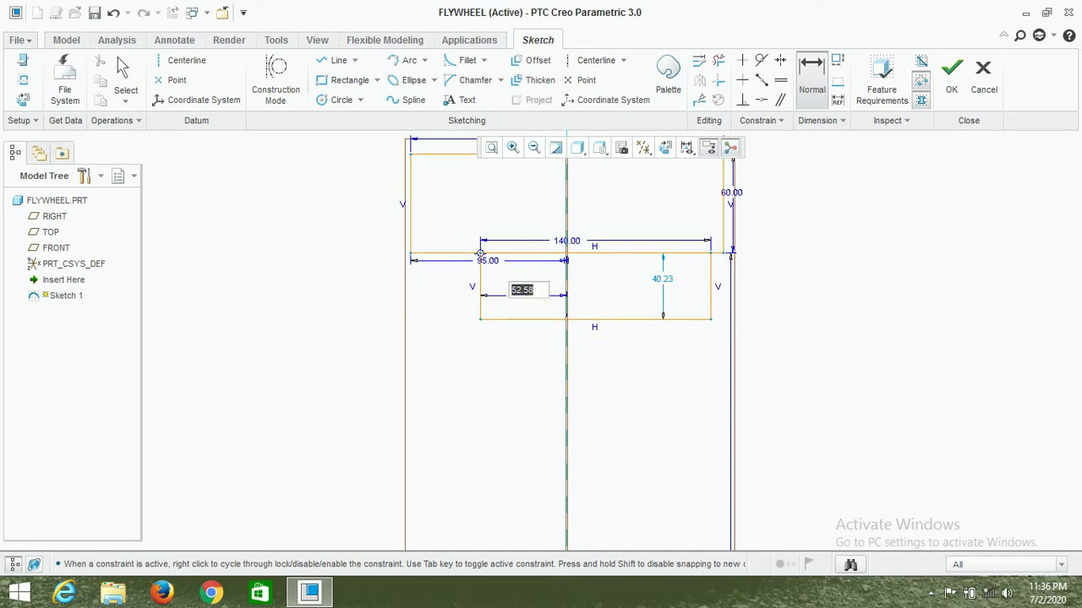
type("70")
key("Return")
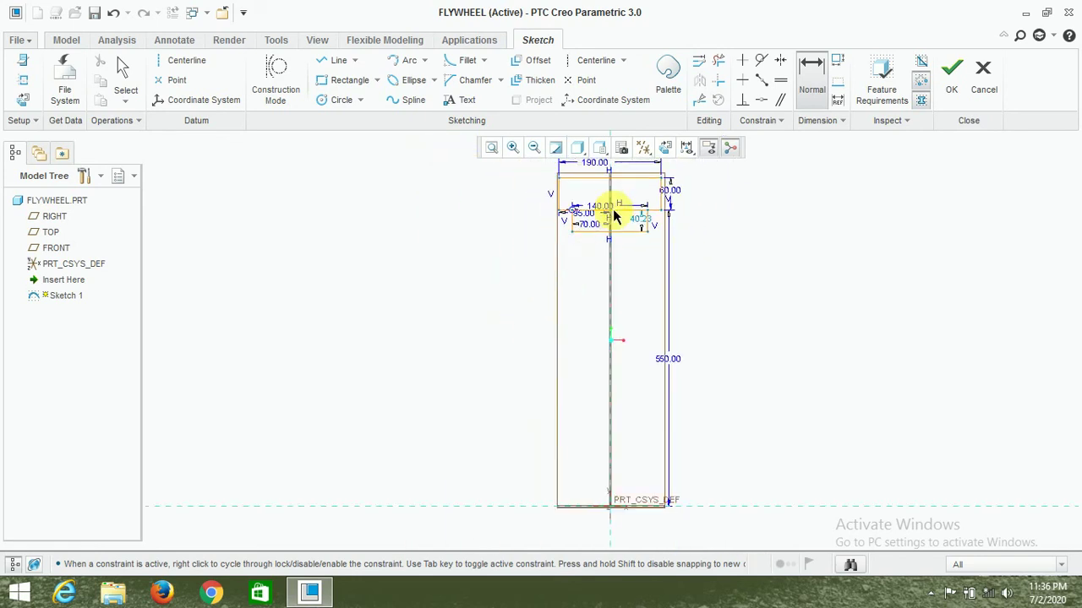
scroll(612, 209, "down", 2)
scroll(630, 200, "up", 2)
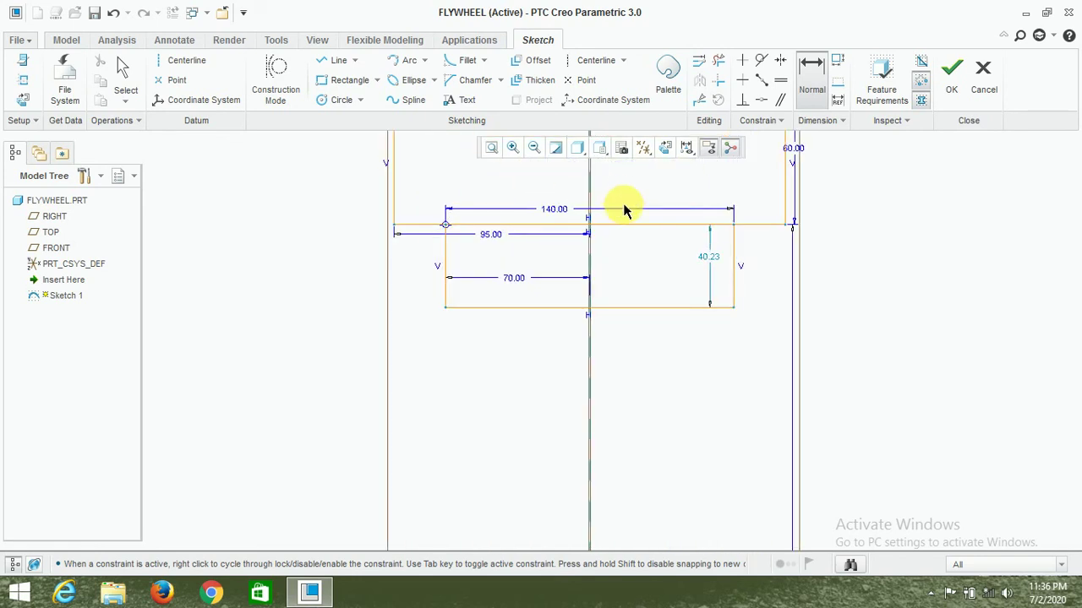
scroll(564, 232, "down", 1)
scroll(592, 237, "down", 1)
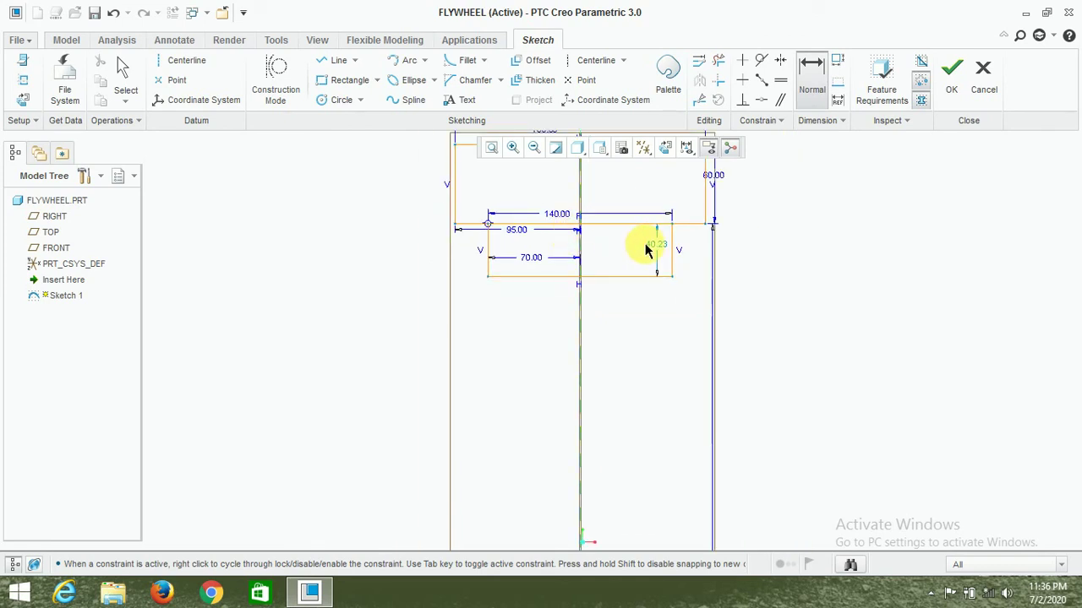
middle_click(650, 250)
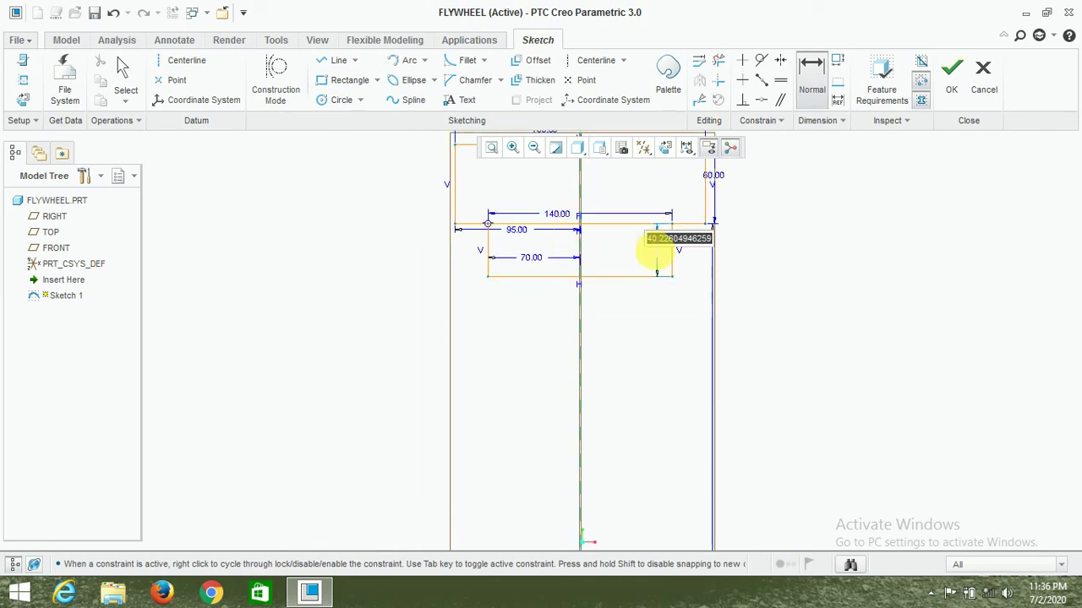
type("5")
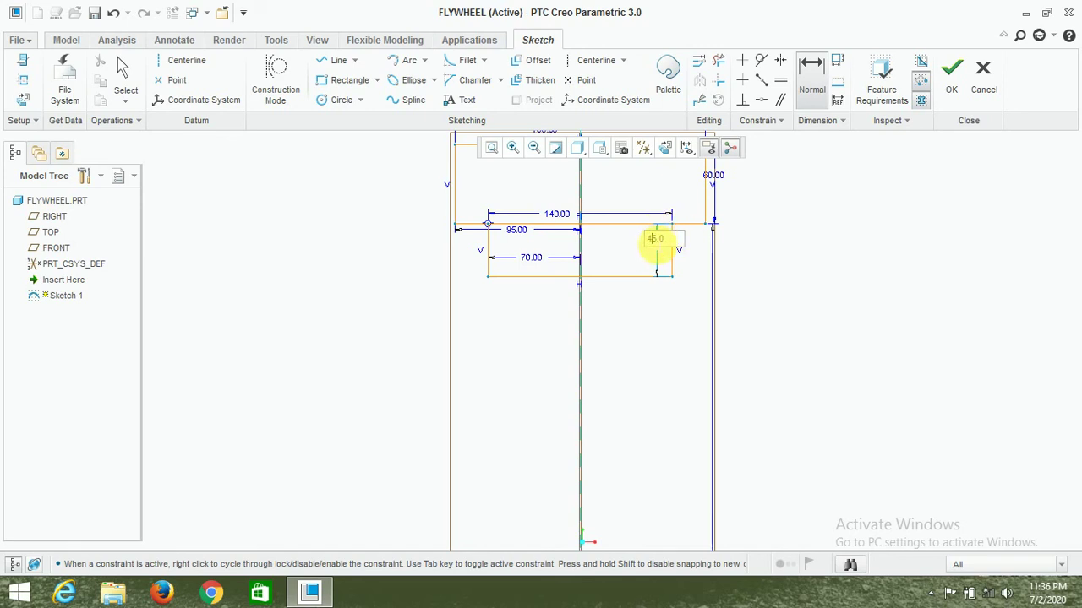
key("Return")
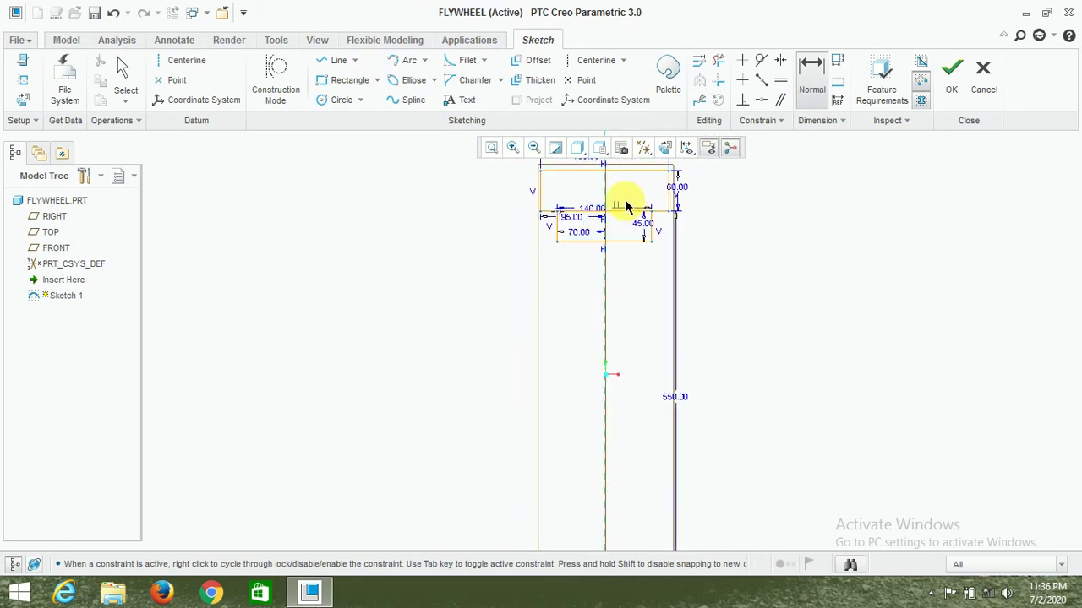
Begin a new rectangle near the bottom of the sketch
left_click(346, 79)
scroll(583, 465, "up", 1)
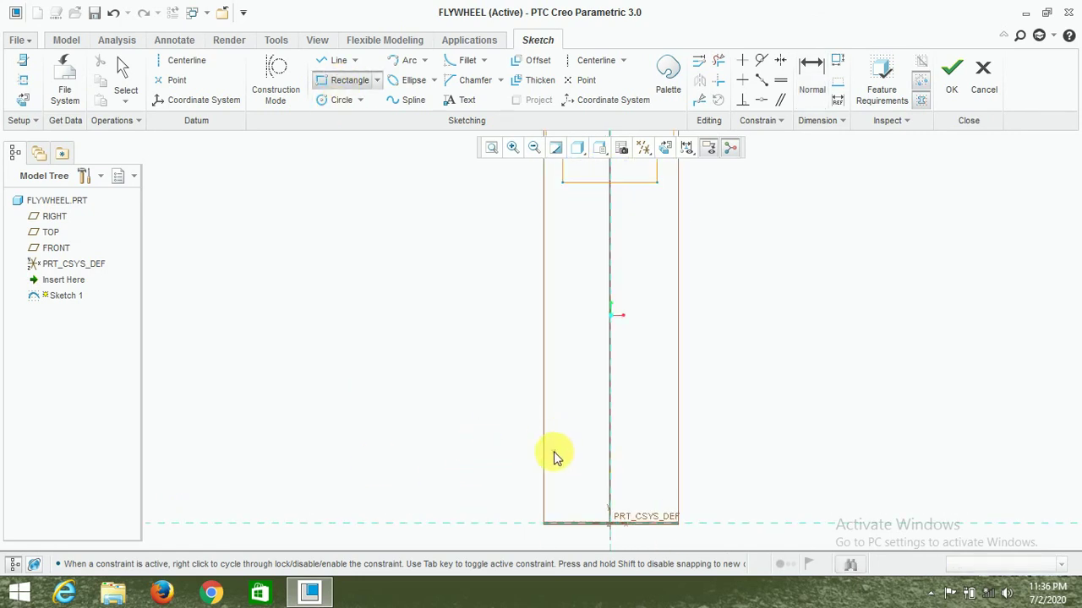
left_click(552, 452)
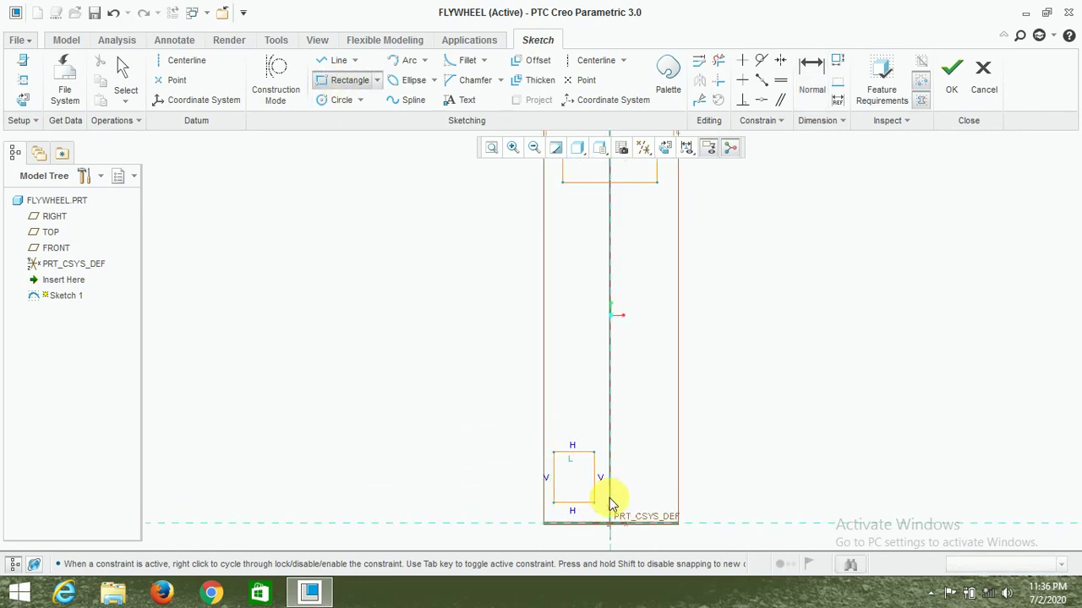
Complete the lower rectangle and set its width to 190
left_click(663, 484)
scroll(633, 333, "up", 4)
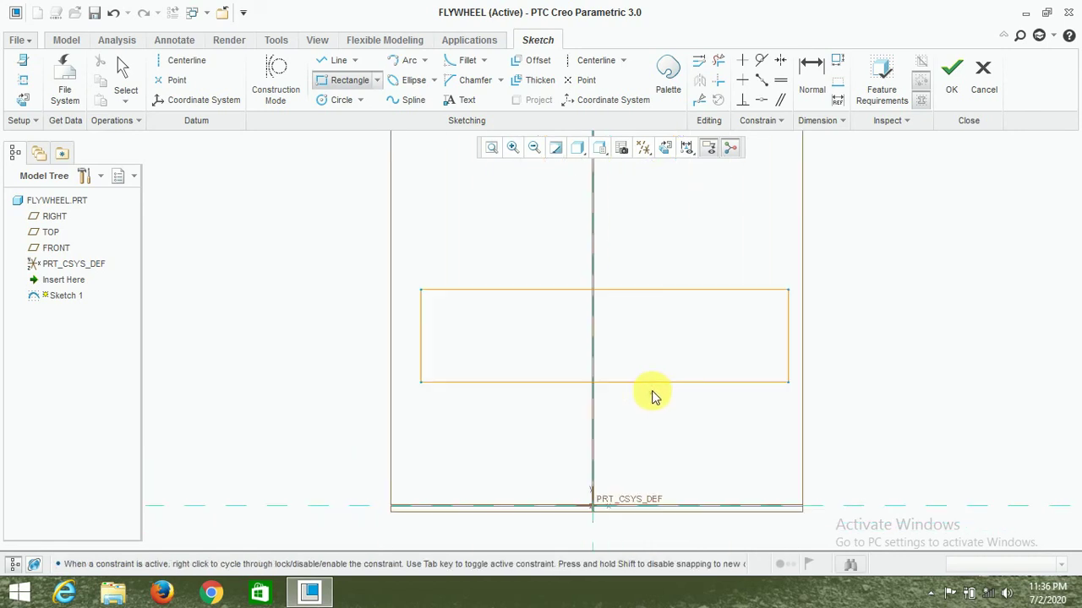
middle_click(625, 297)
double_click(563, 247)
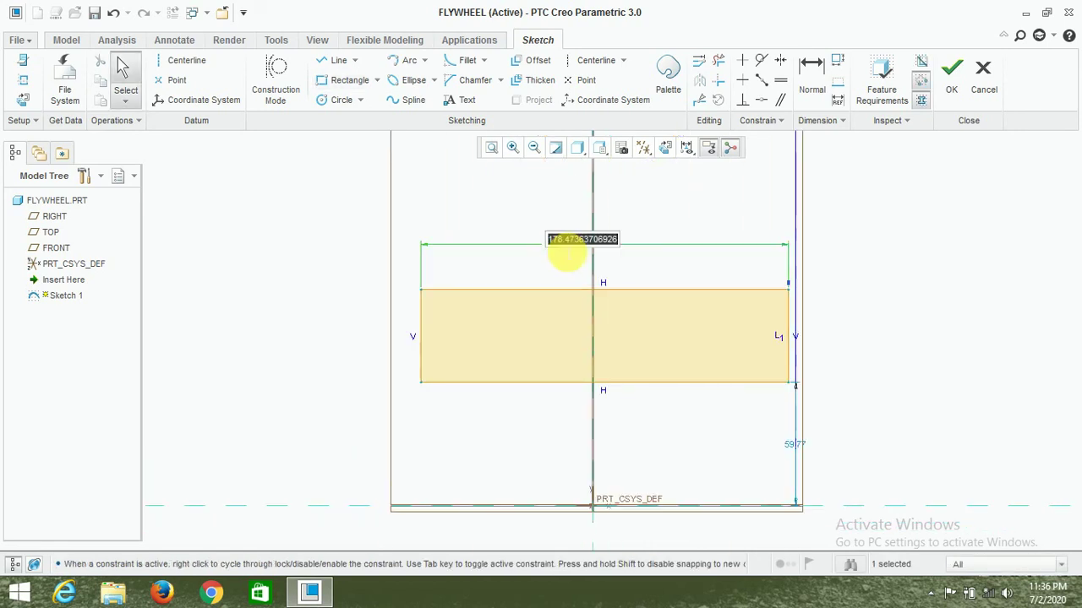
type("1")
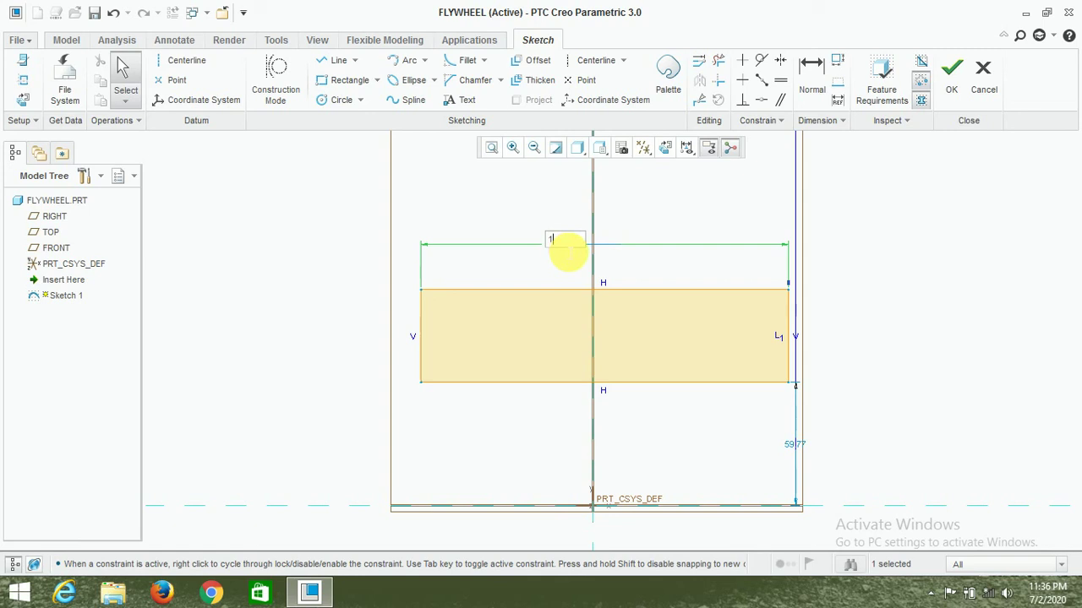
type("90.0")
key("Return")
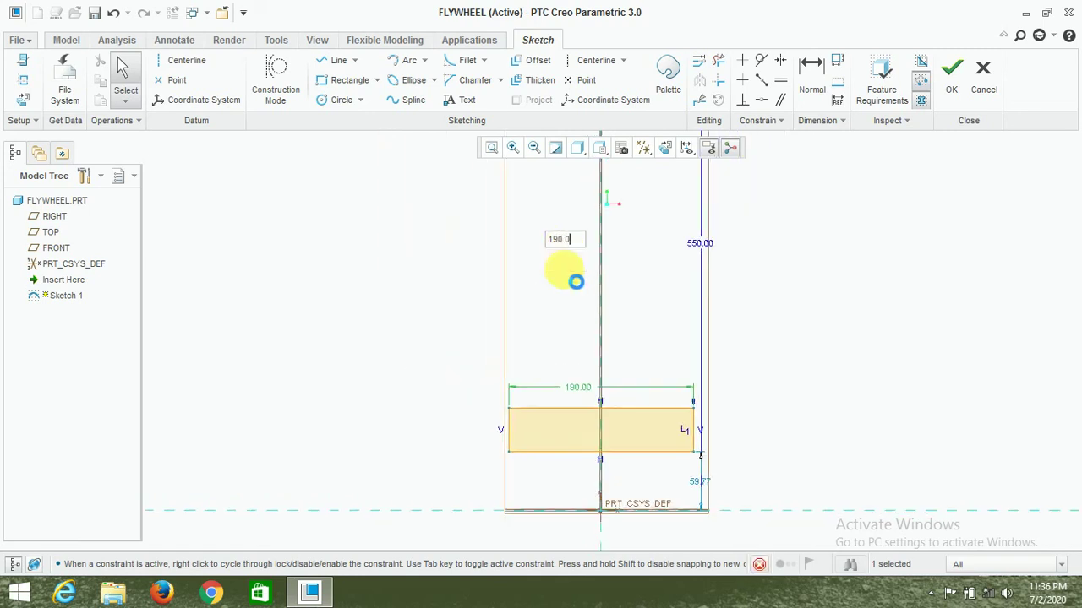
scroll(647, 526, "down", 2)
scroll(656, 451, "up", 3)
scroll(727, 541, "down", 2)
scroll(733, 513, "up", 2)
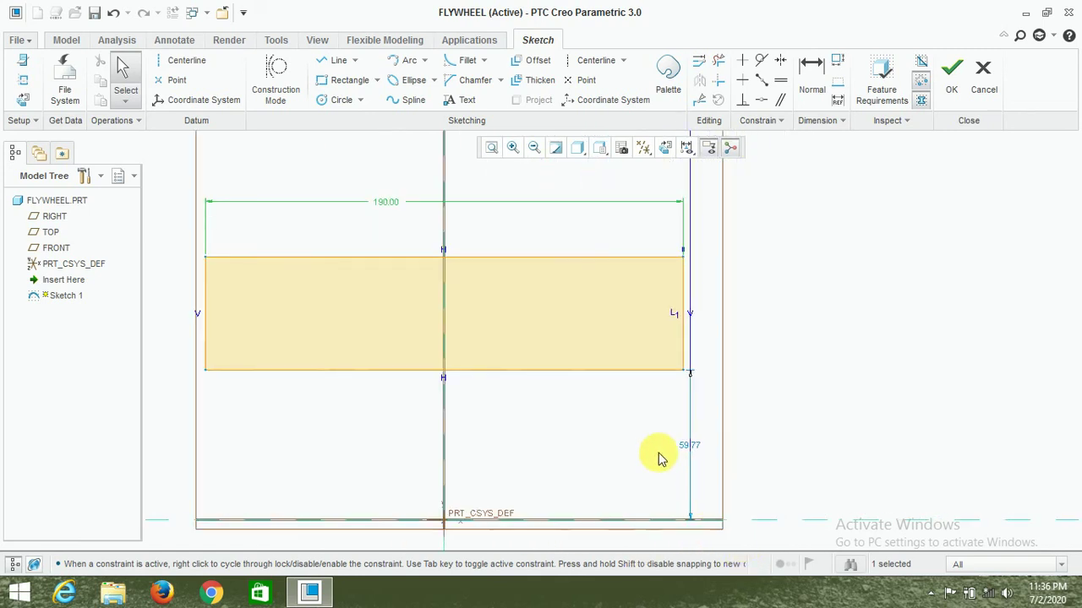
Set the lower rectangle's offset from the bottom edge to 37.50 (75/2)
left_click(684, 450)
double_click(684, 449)
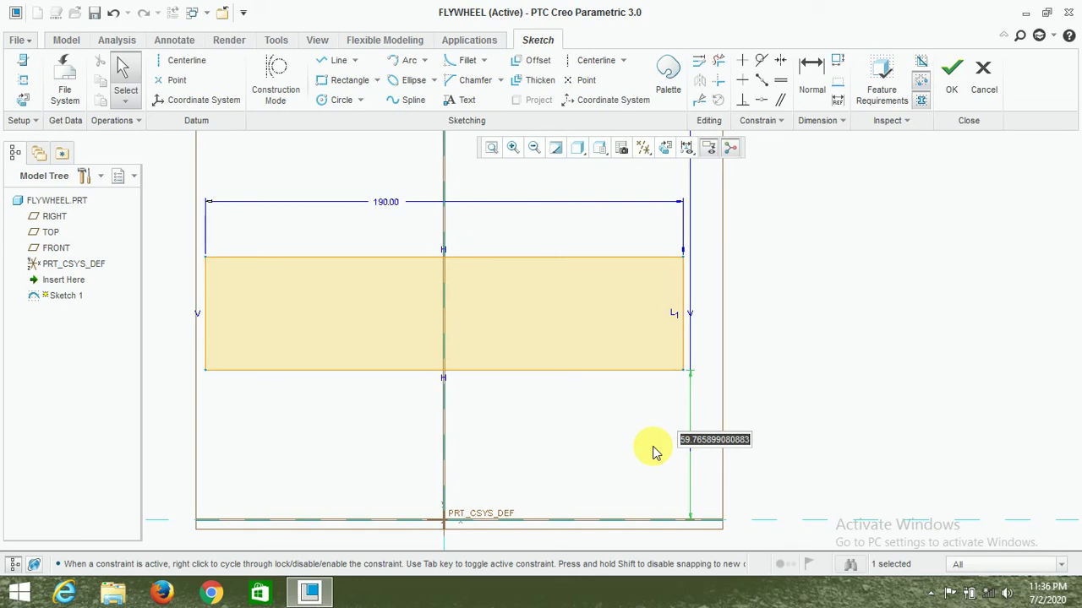
type("90")
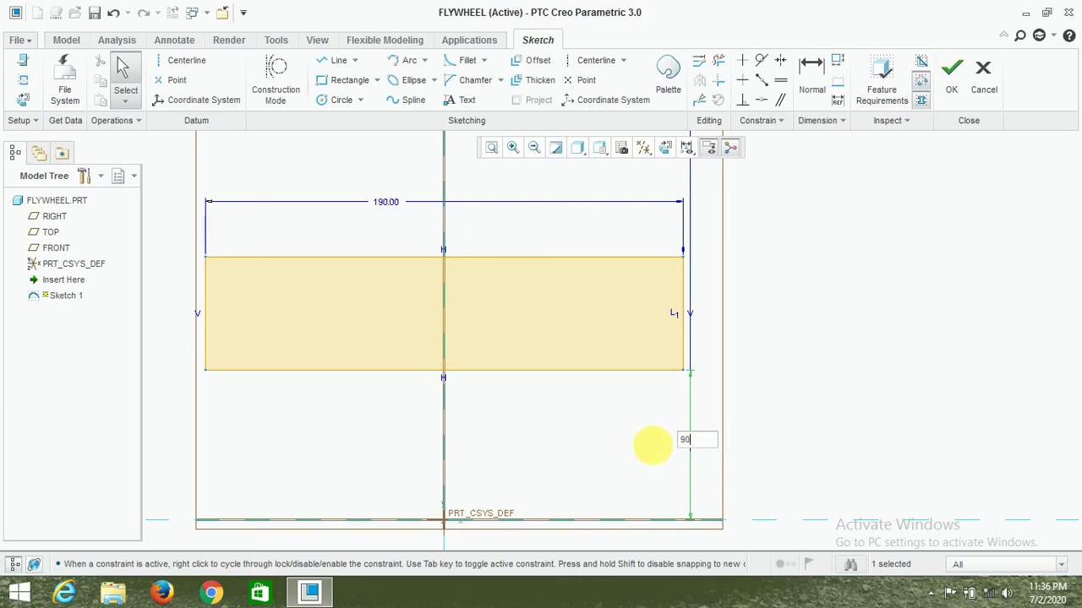
type("/")
type("2")
type("5")
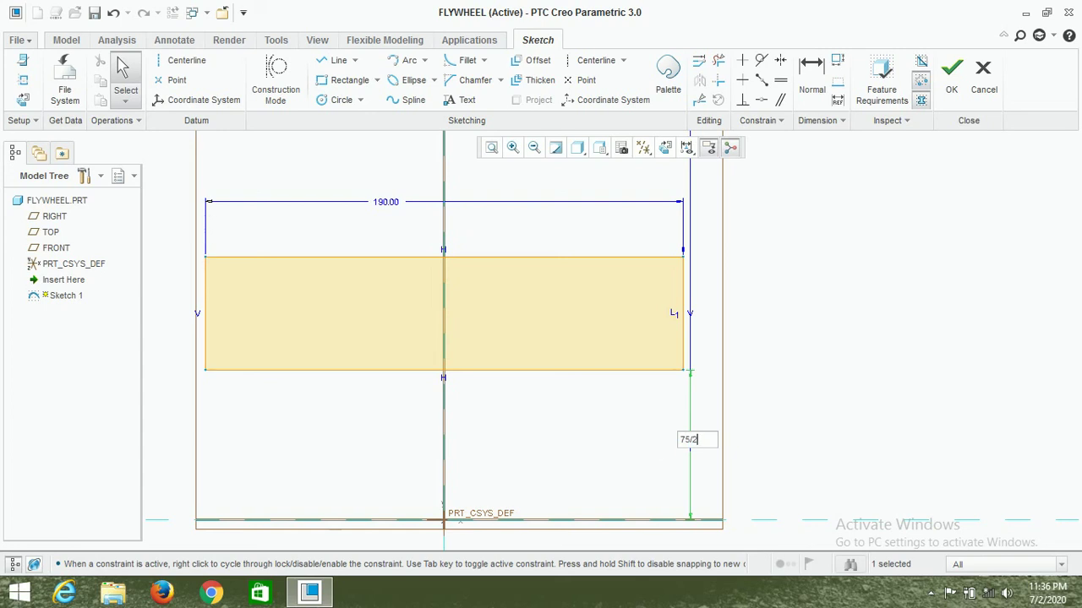
key("Return")
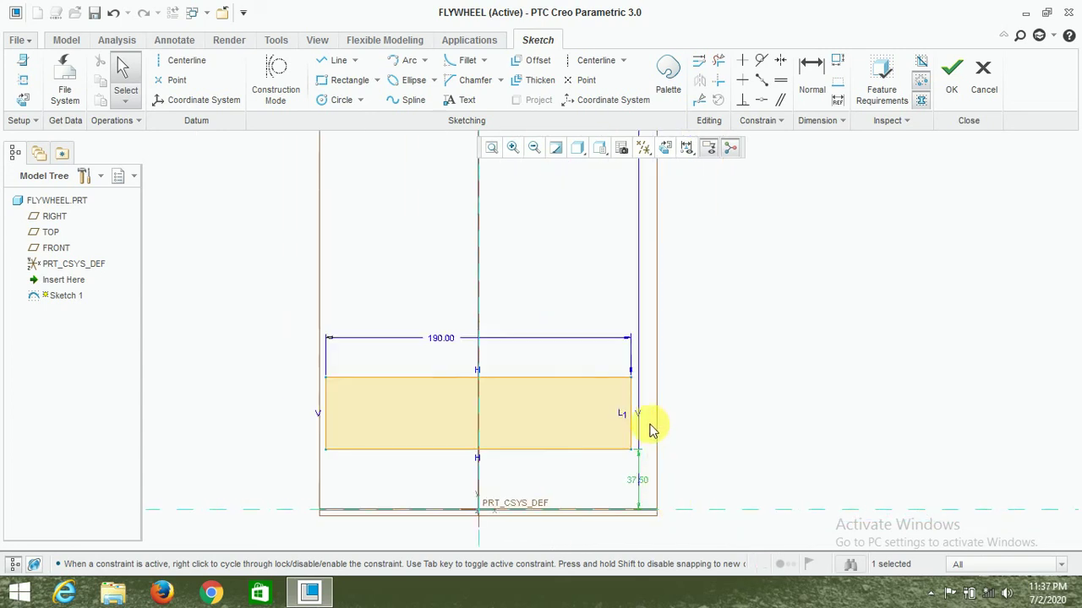
Add a 100 height dimension to the base rectangle, deleting the conflicting sd4 dimension
left_click(809, 84)
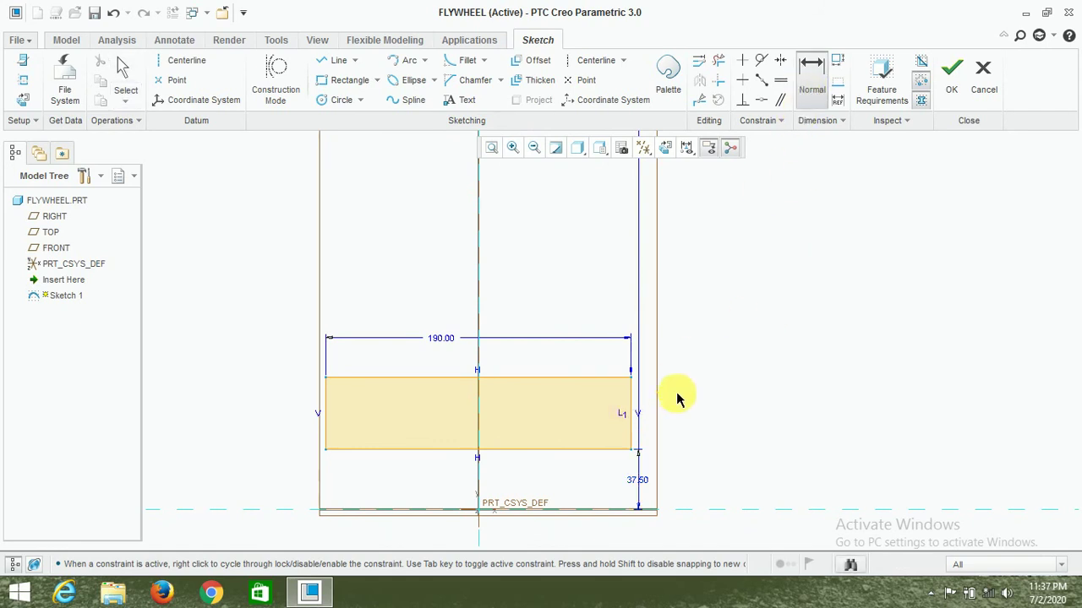
left_click(630, 408)
middle_click(713, 402)
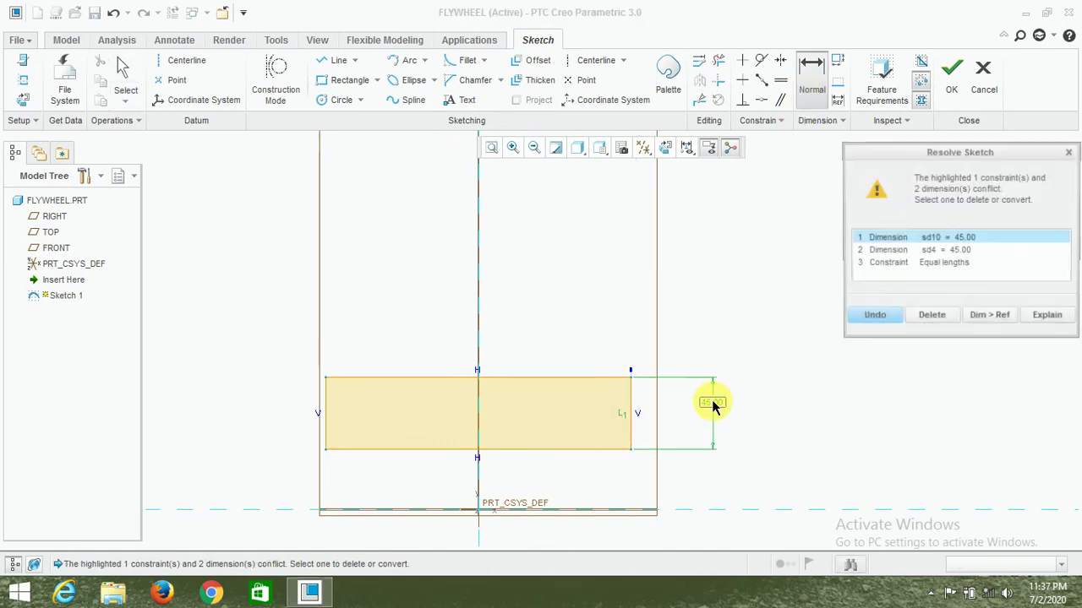
left_click(934, 250)
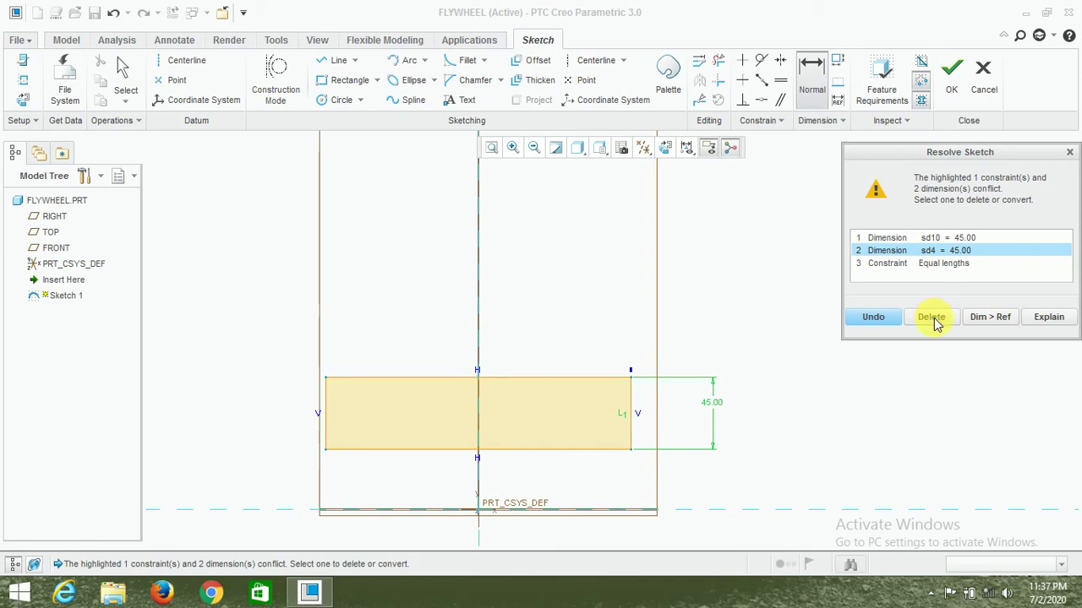
left_click(932, 318)
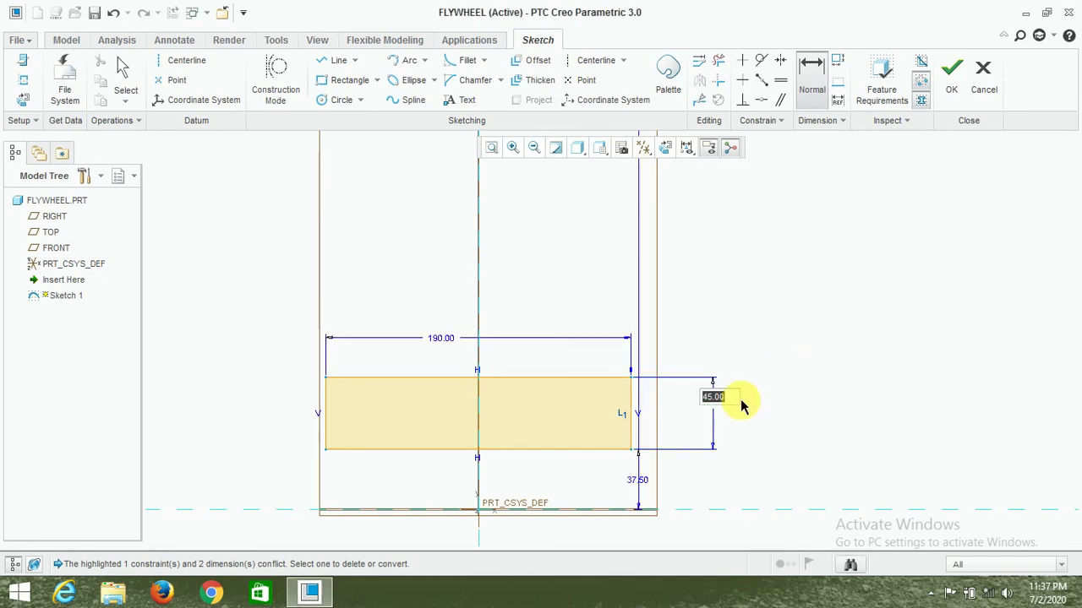
type("1")
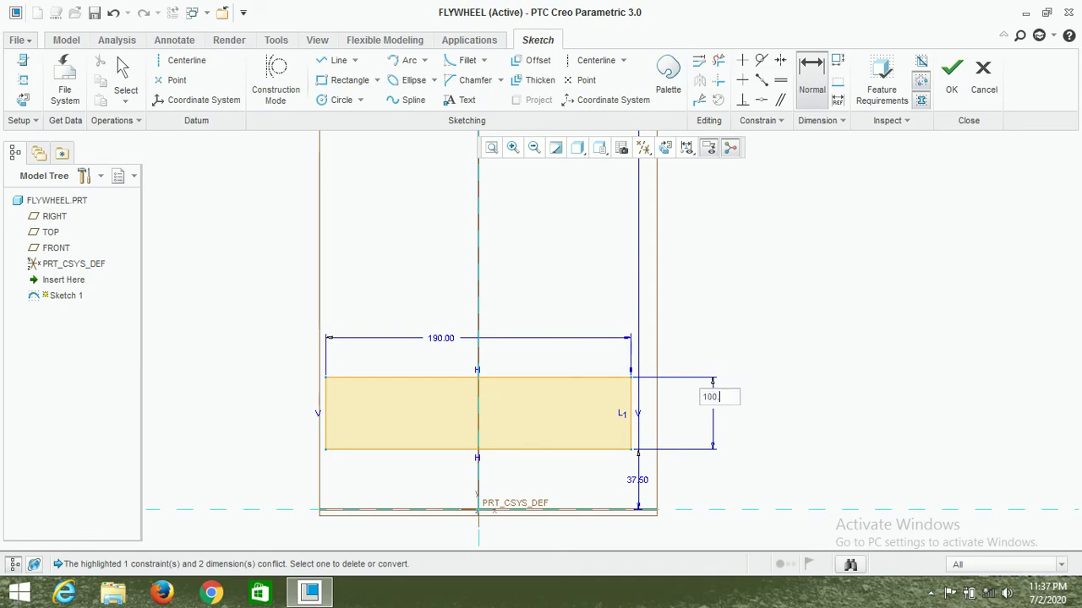
key("Return")
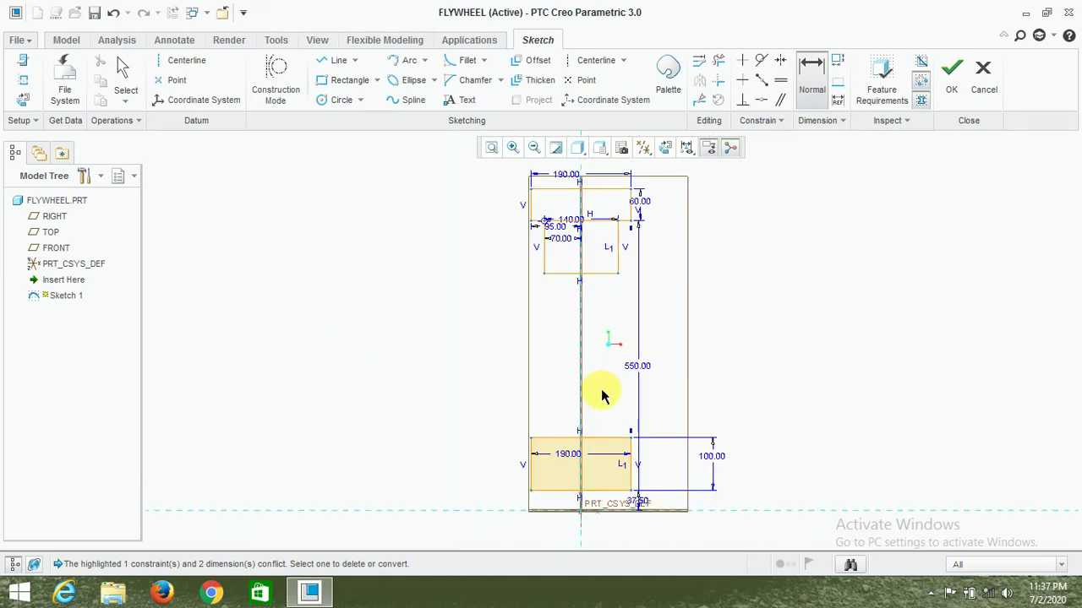
Change the base rectangle's height from 100 to 90
scroll(543, 213, "up", 1)
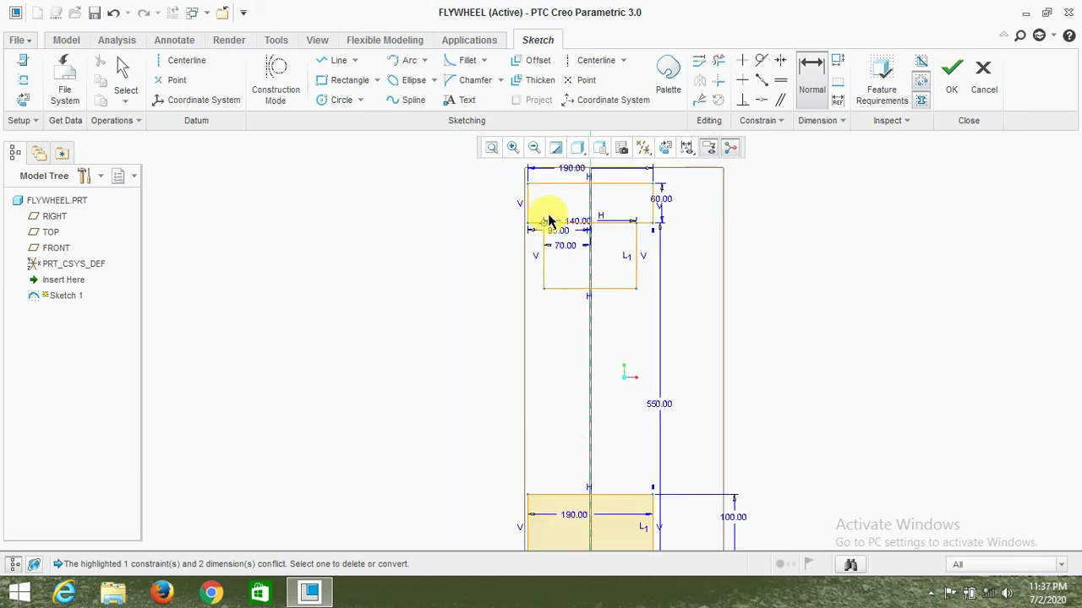
scroll(620, 297, "down", 1)
scroll(716, 474, "up", 1)
double_click(714, 471)
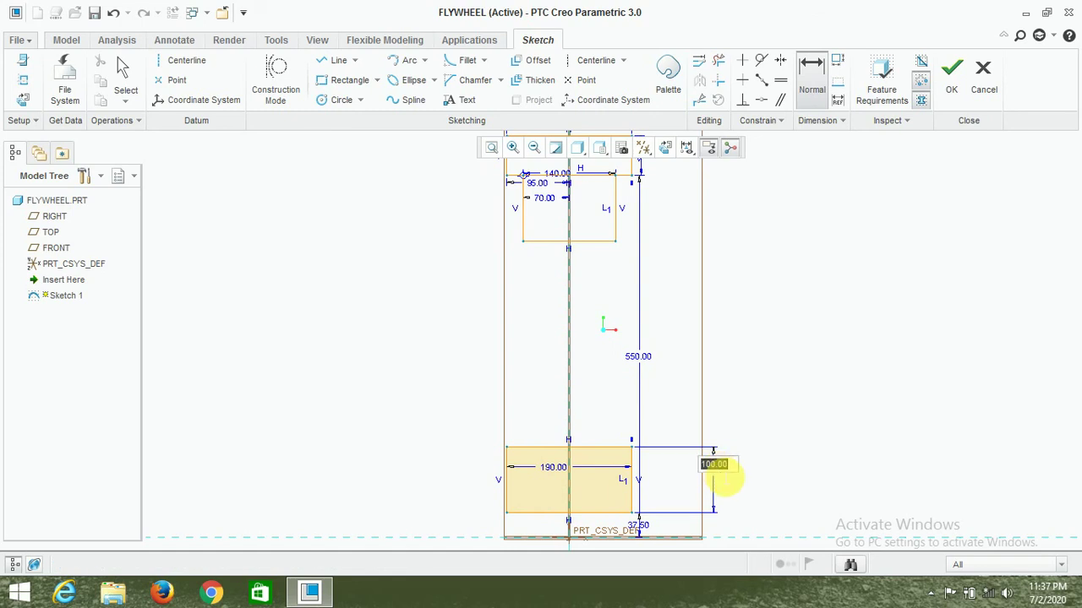
type("90")
key("Return")
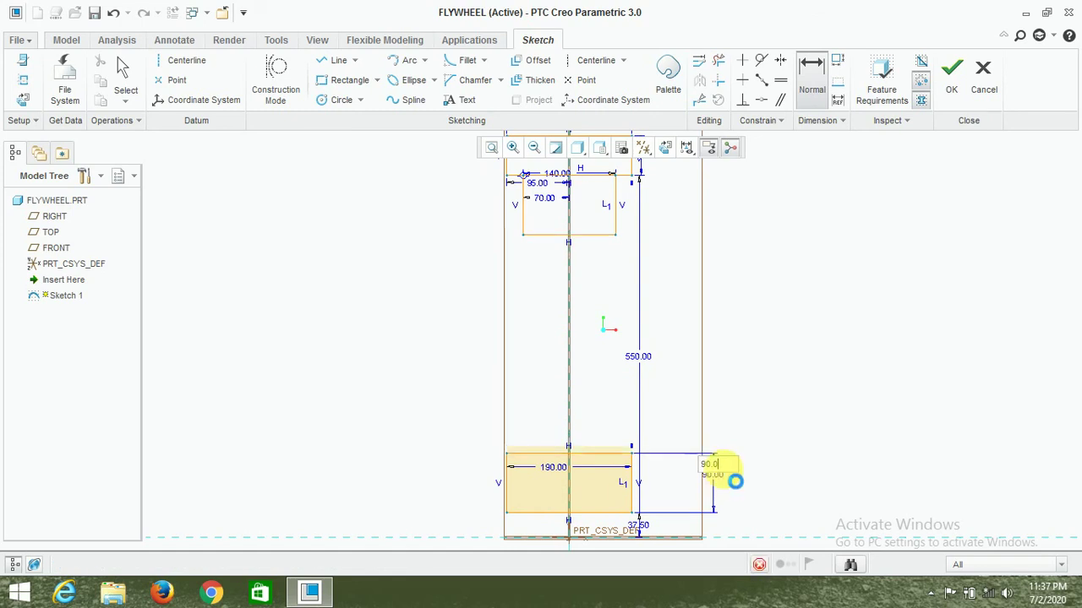
scroll(617, 224, "up", 3)
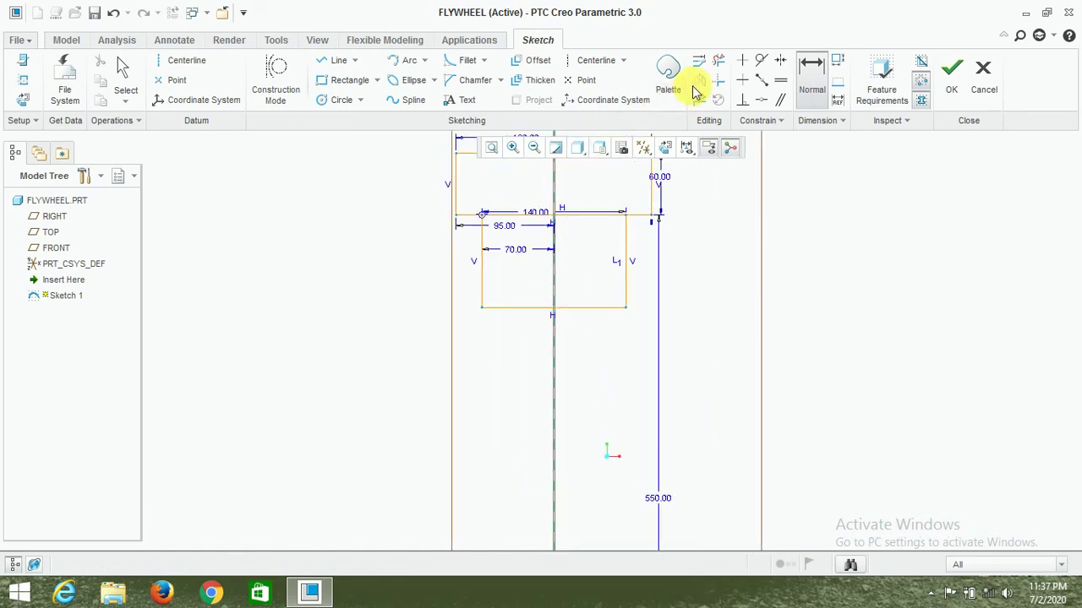
Trim the overlapping top rim lines and the leftover vertical segment with Delete Segment
left_click(719, 60)
scroll(591, 203, "up", 4)
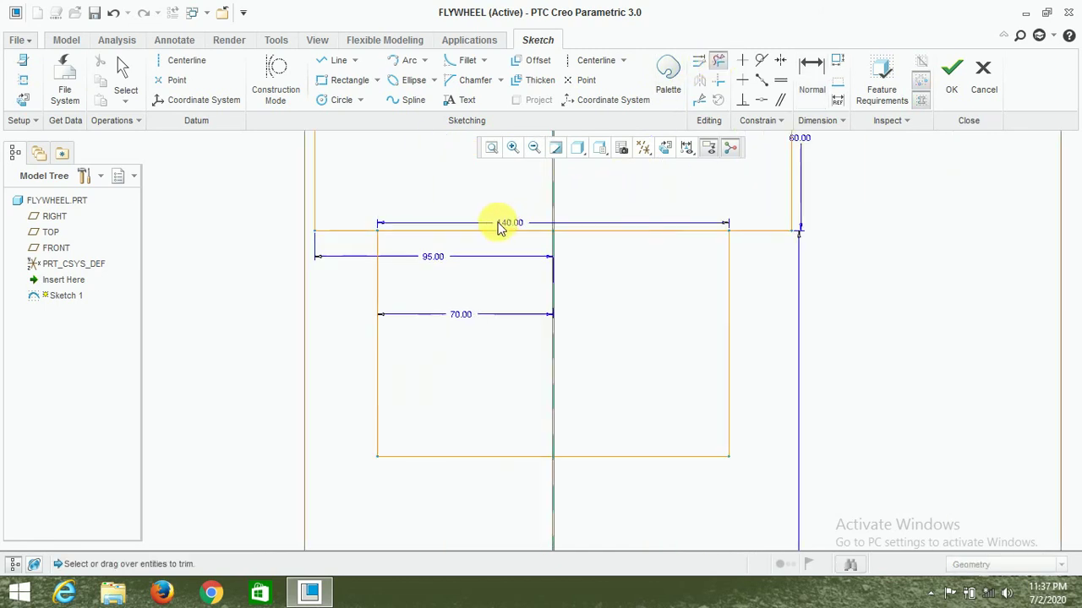
mouse_move(450, 211)
left_mouse_down()
mouse_move(657, 210)
mouse_move(463, 268)
mouse_move(633, 210)
left_mouse_up()
scroll(621, 254, "down", 3)
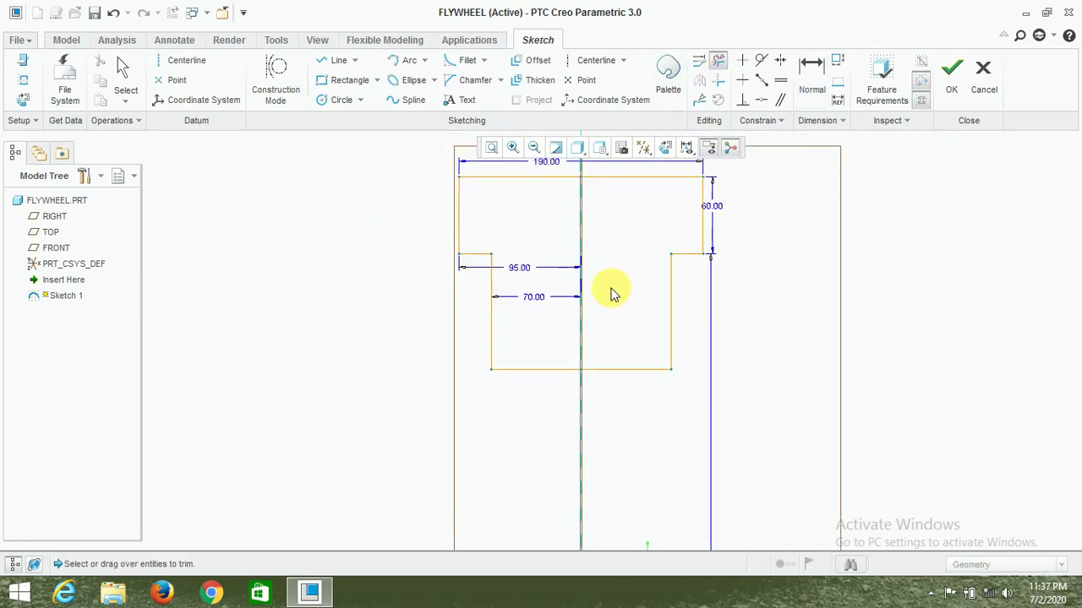
scroll(603, 245, "up", 1)
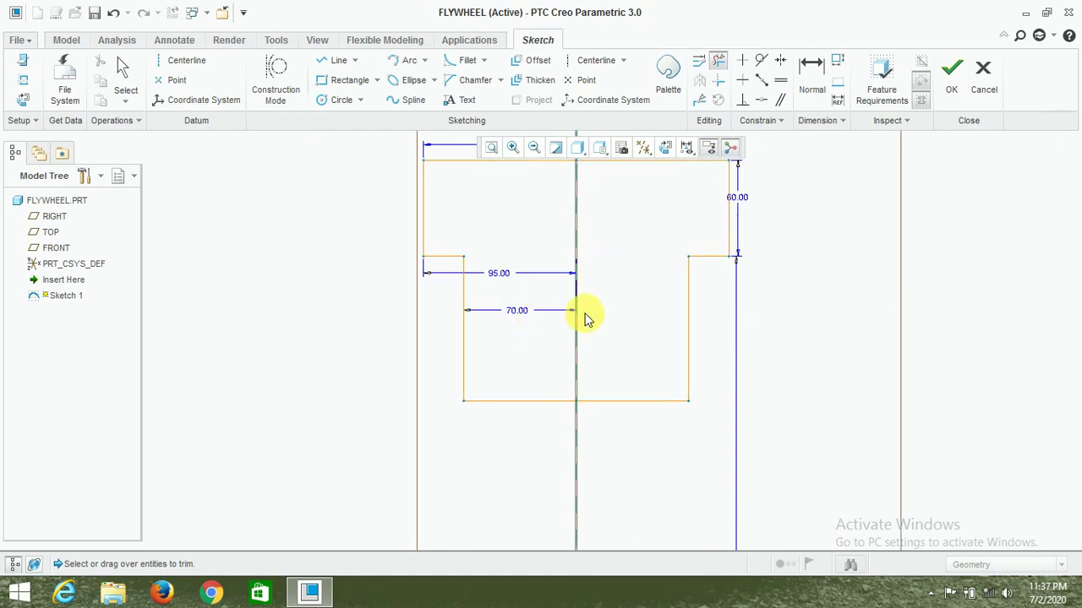
scroll(595, 297, "down", 2)
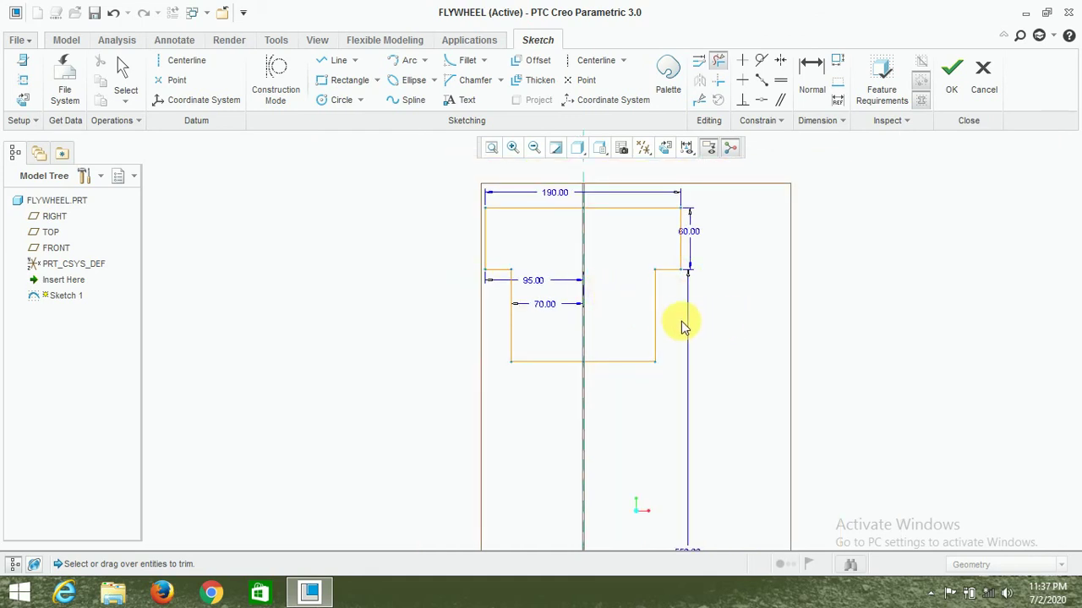
left_click(654, 315)
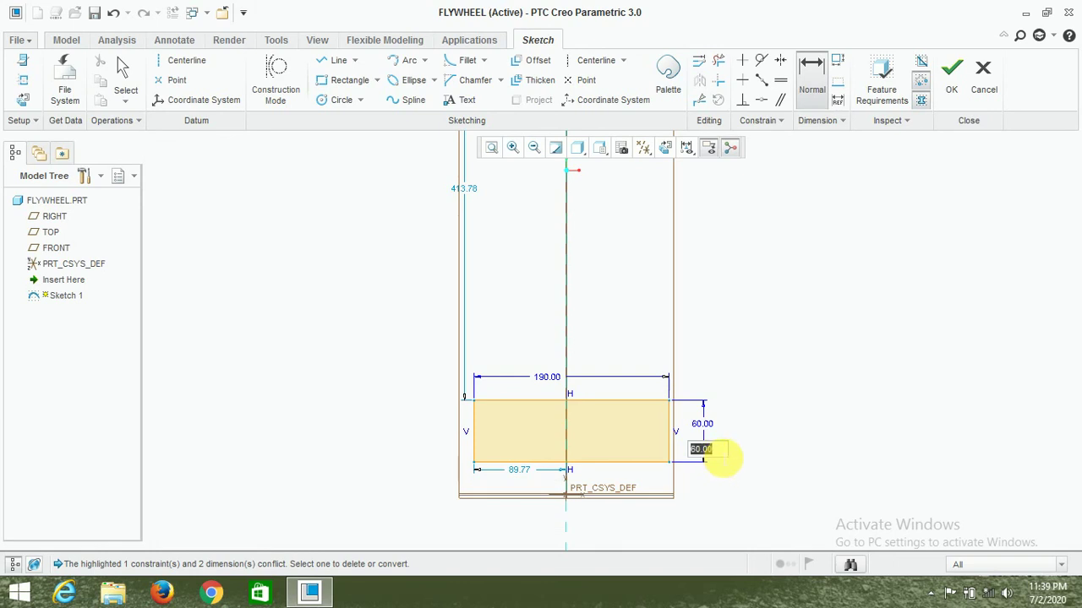
Set the hub rectangle's height to 90
type("90")
key("Return")
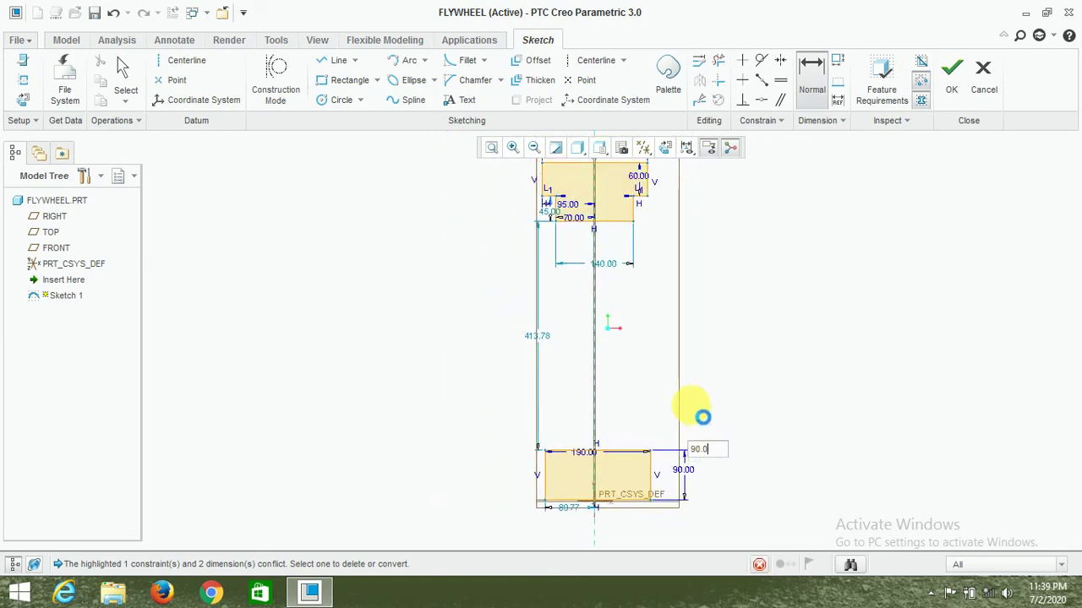
scroll(618, 507, "down", 2)
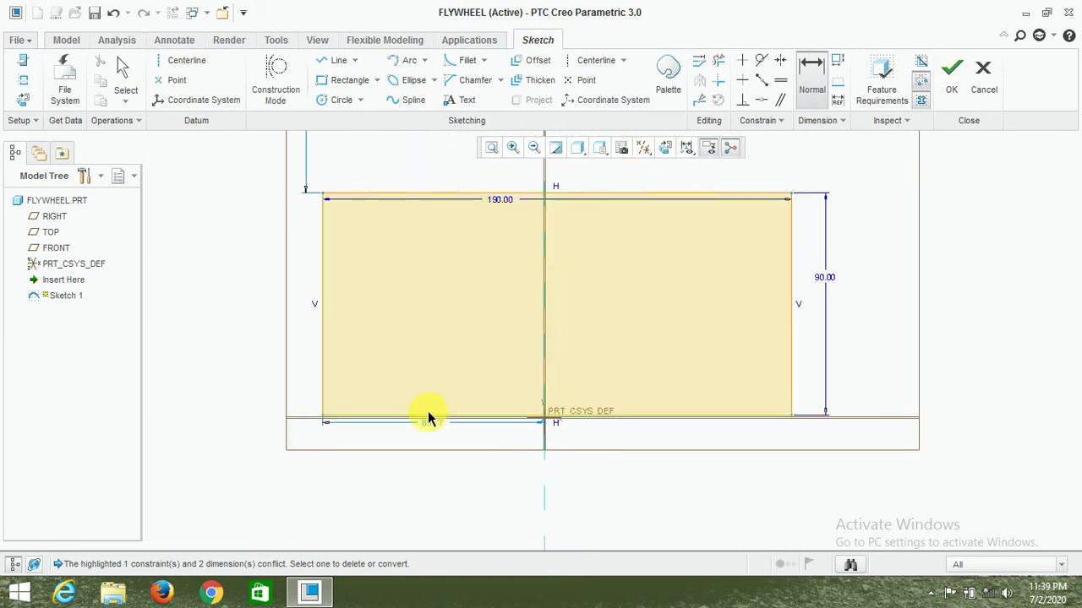
scroll(428, 411, "down", 1)
scroll(427, 411, "down", 1)
scroll(295, 423, "down", 2)
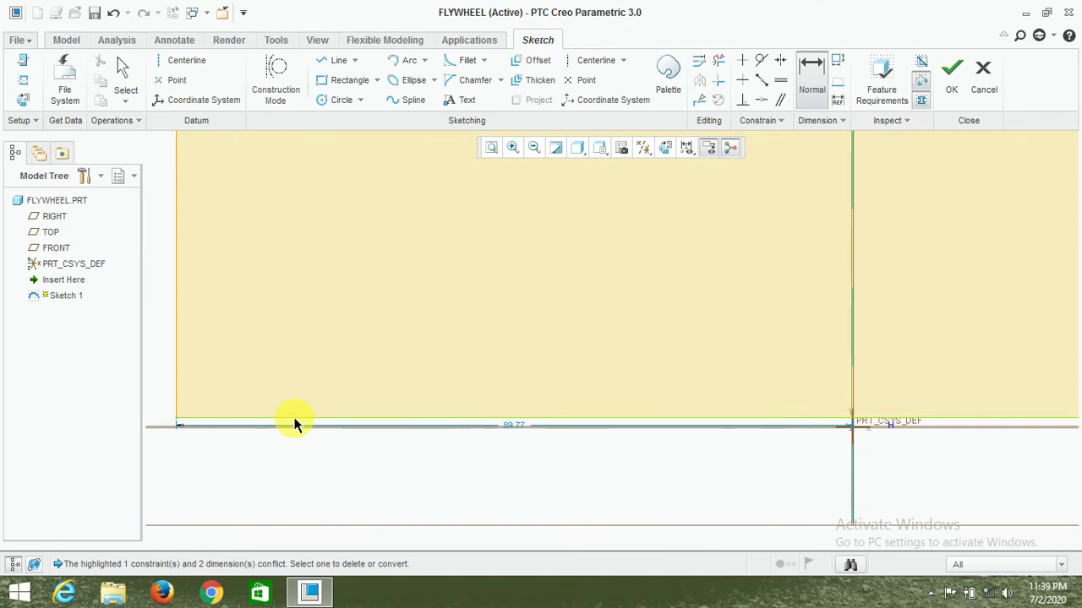
scroll(299, 421, "up", 4)
scroll(313, 427, "up", 1)
scroll(328, 430, "up", 1)
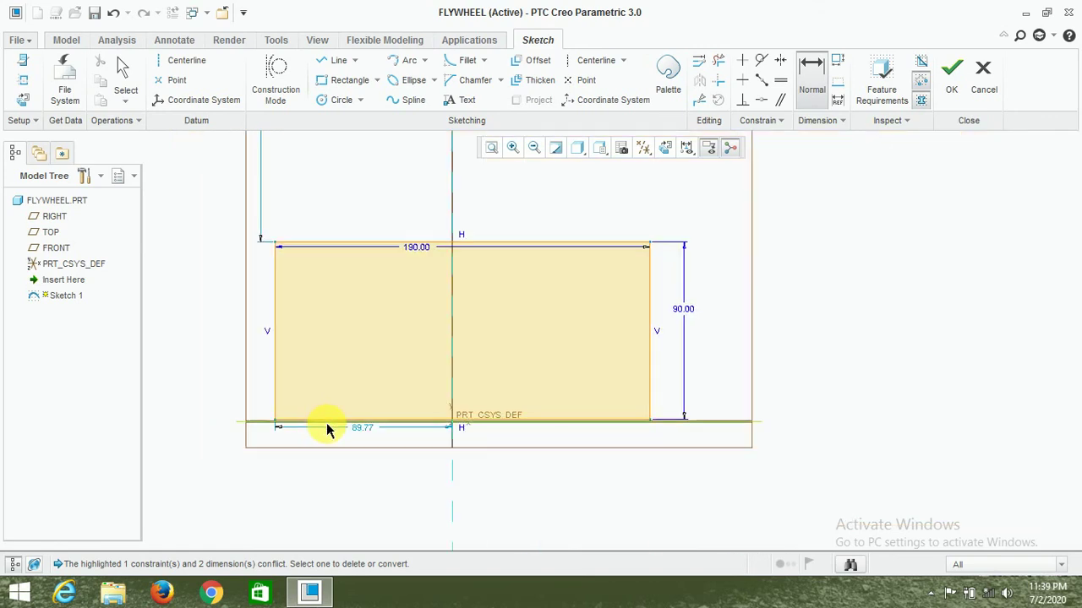
scroll(328, 428, "up", 1)
scroll(337, 427, "down", 1)
scroll(429, 429, "up", 1)
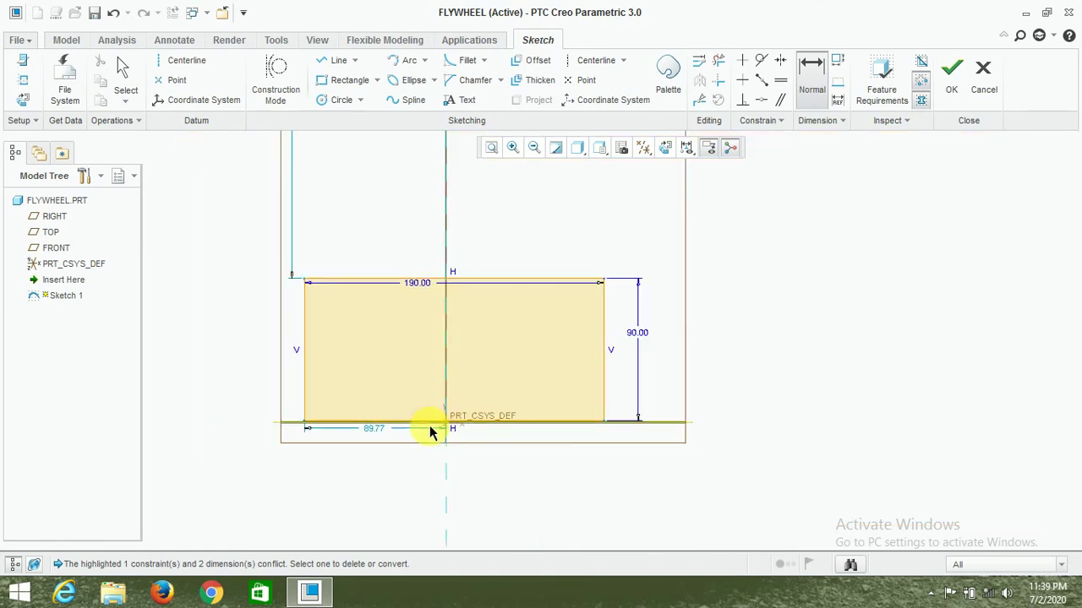
scroll(429, 427, "up", 1)
scroll(507, 420, "down", 2)
scroll(627, 427, "down", 1)
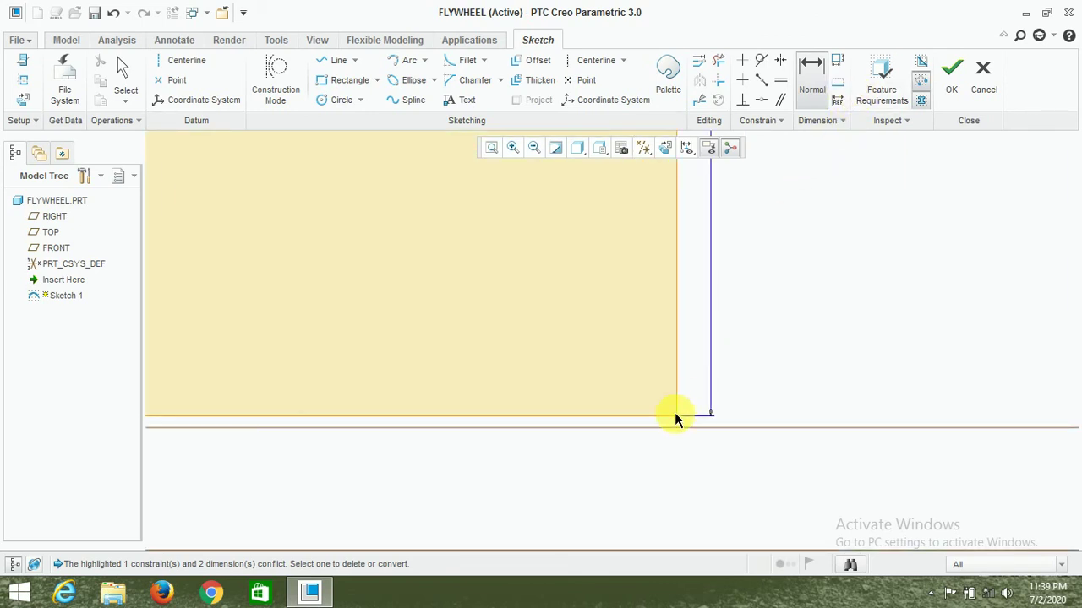
Dimension the hub's bottom edge 37.50 above the reference line
left_click(664, 416)
left_click(665, 424)
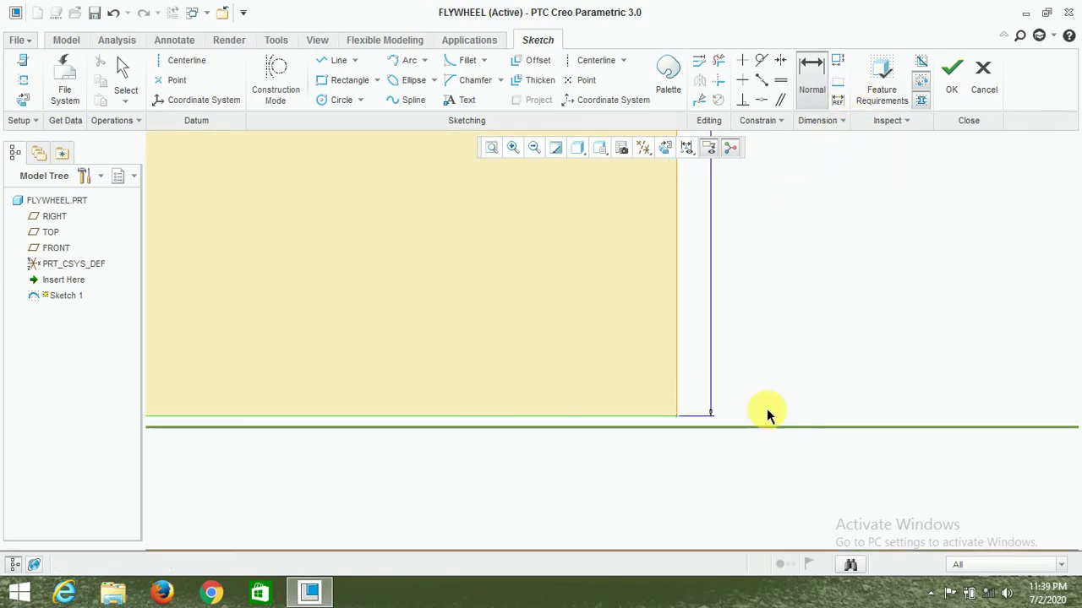
middle_click(771, 400)
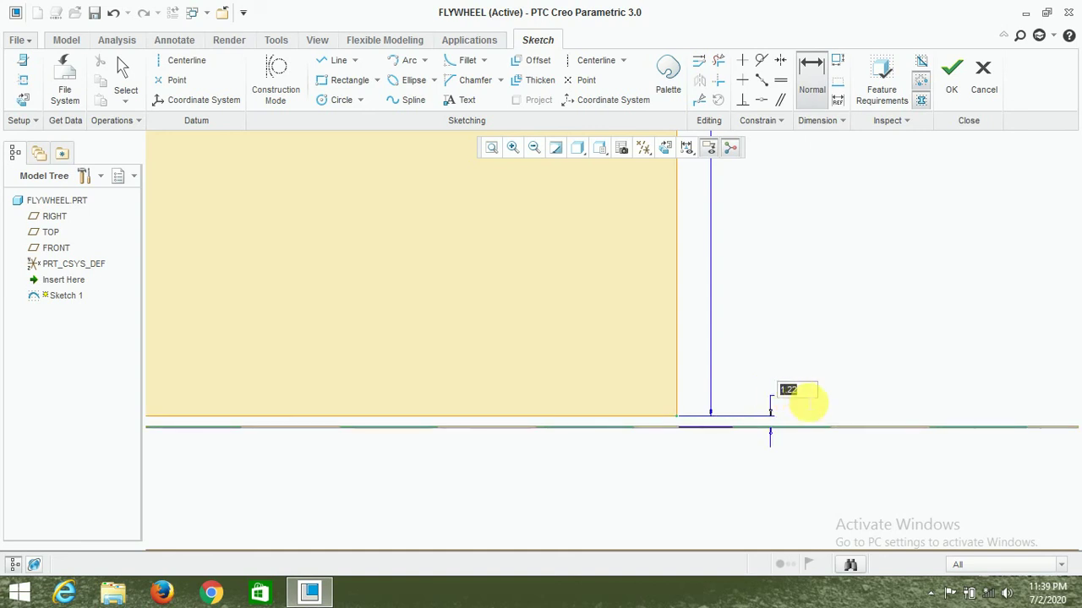
type("75")
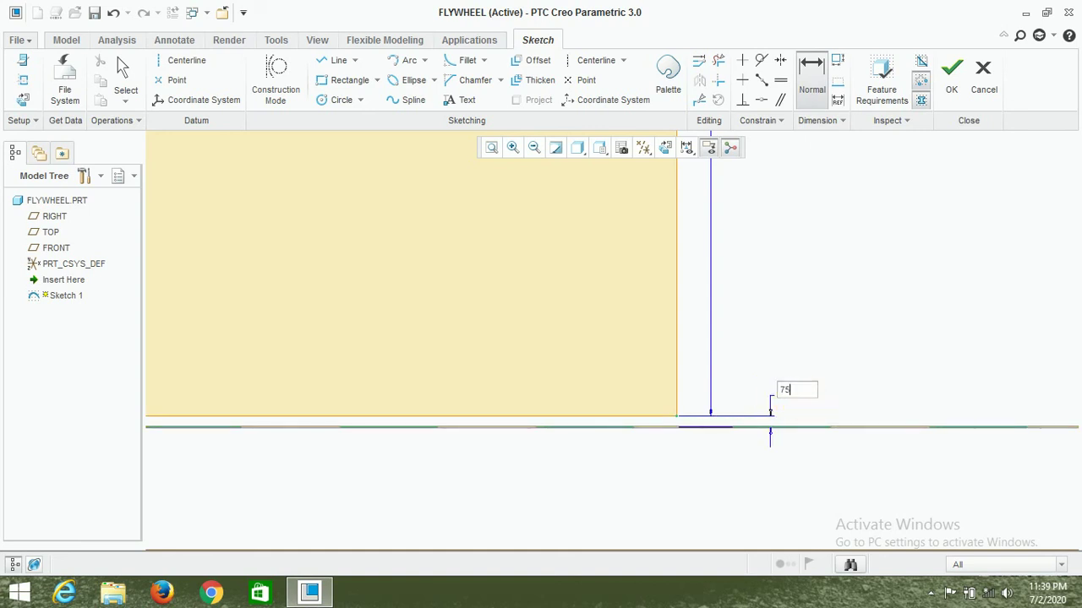
type("2")
key("Return")
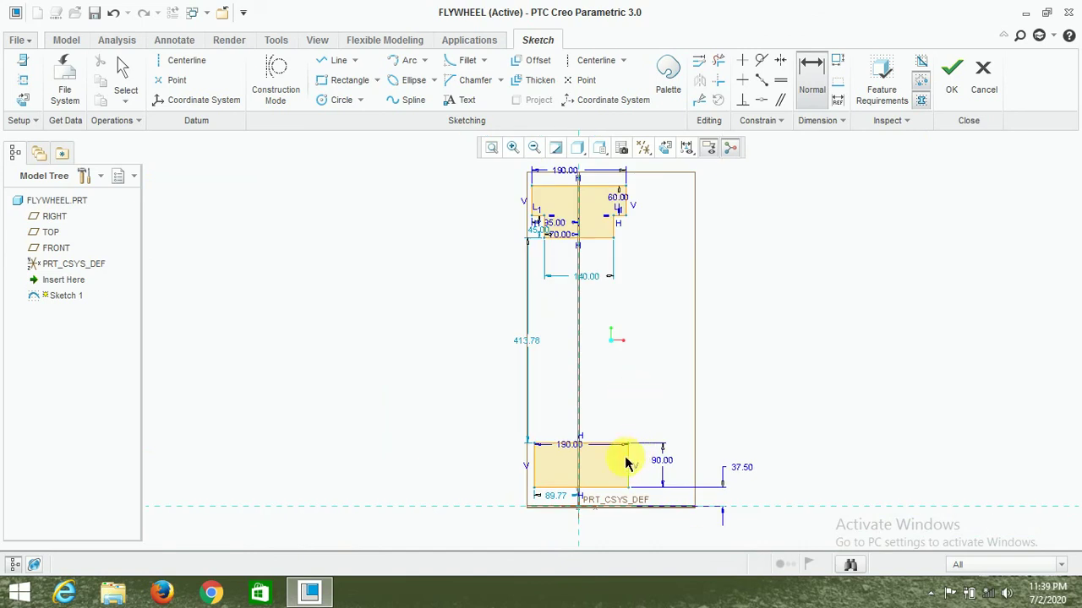
scroll(611, 494, "down", 2)
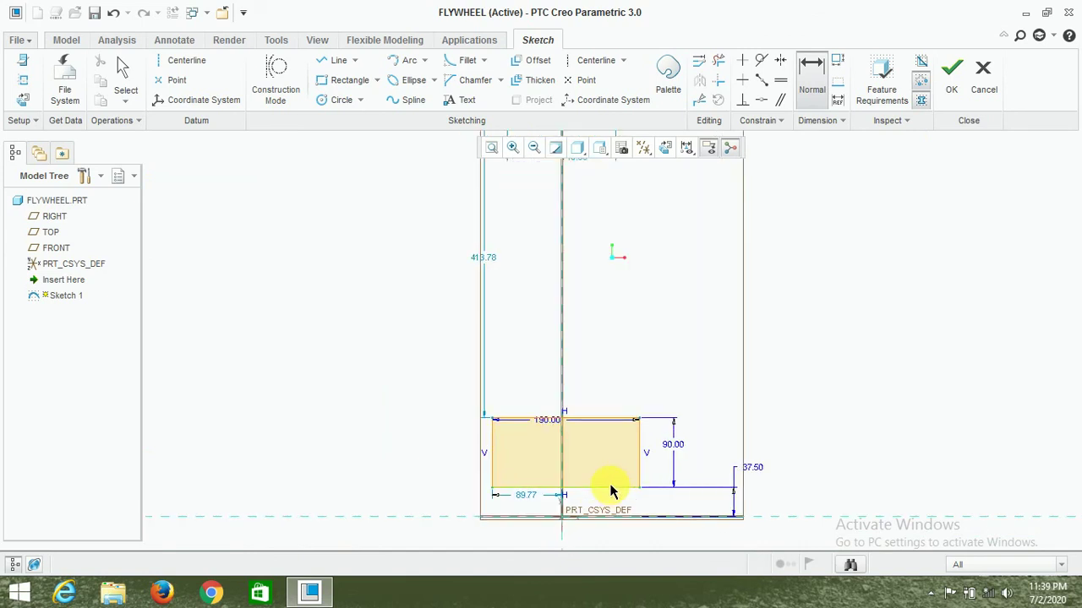
Set the hub 95 (190/2) from the centreline and its bottom edge 40 (80/2) above the reference
scroll(524, 498, "down", 1)
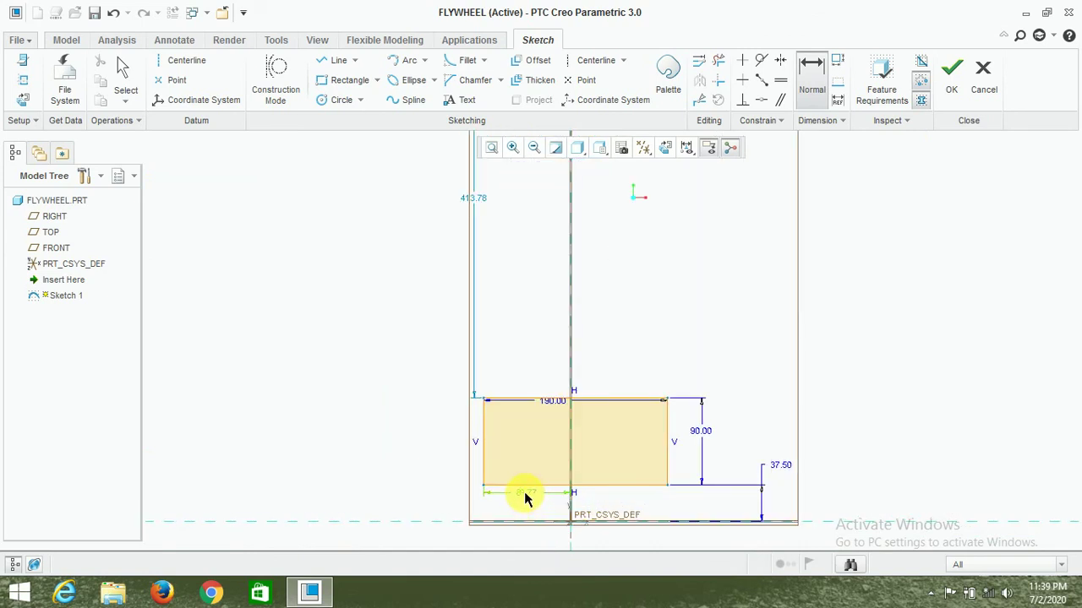
double_click(525, 493)
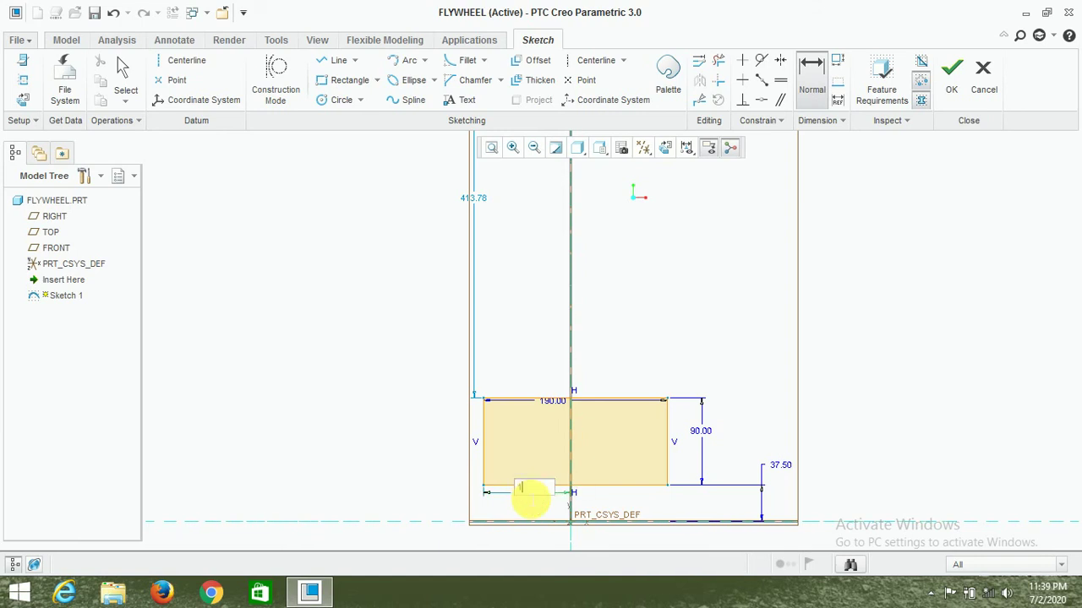
type("190/2")
key("Return")
scroll(558, 493, "up", 2)
scroll(557, 493, "up", 2)
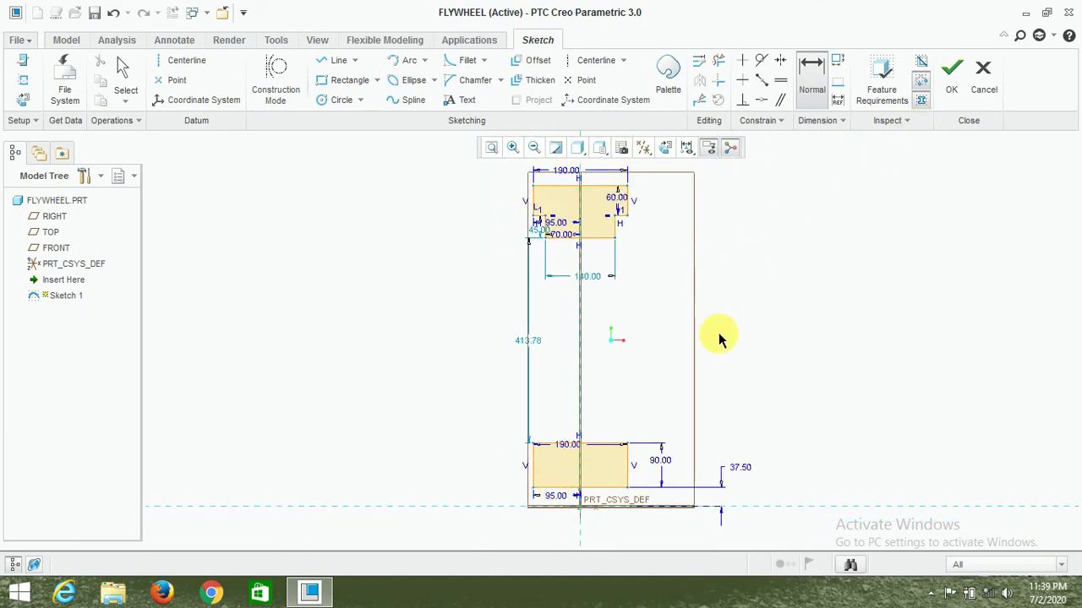
double_click(736, 470)
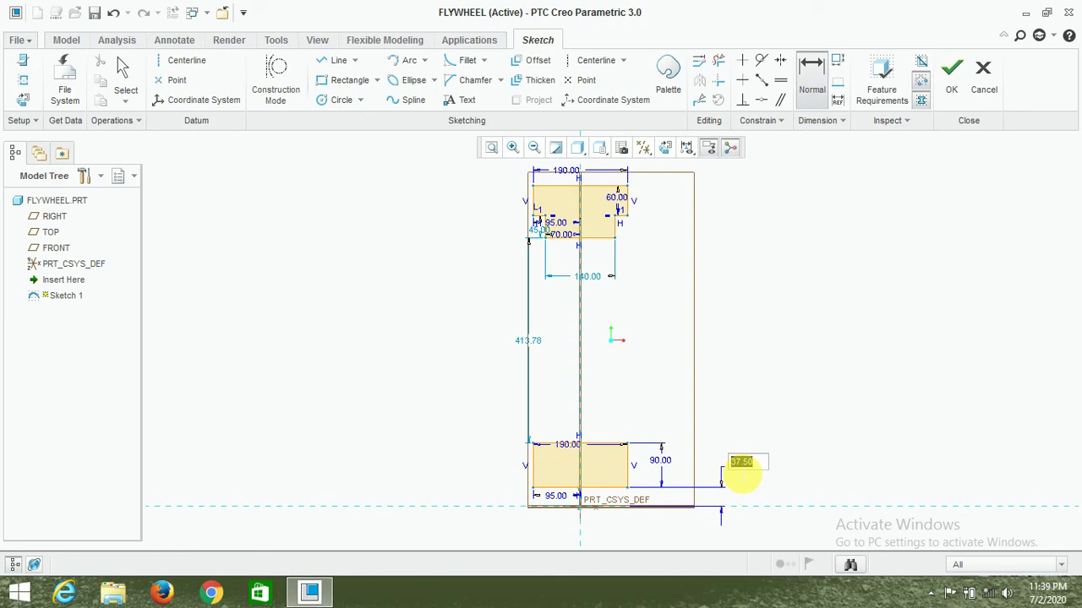
type("80/")
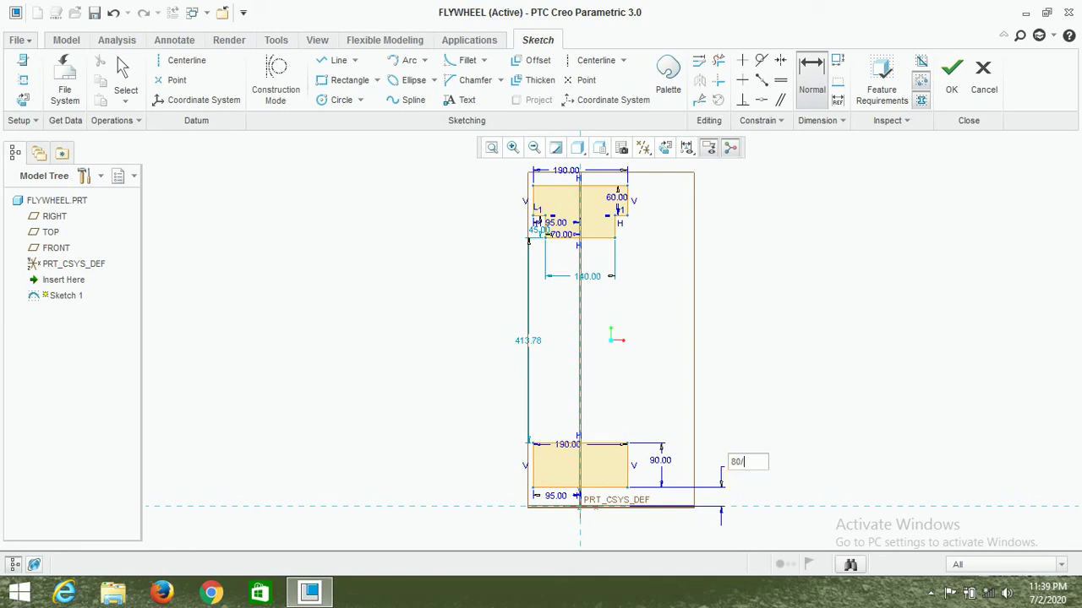
type("2")
key("Return")
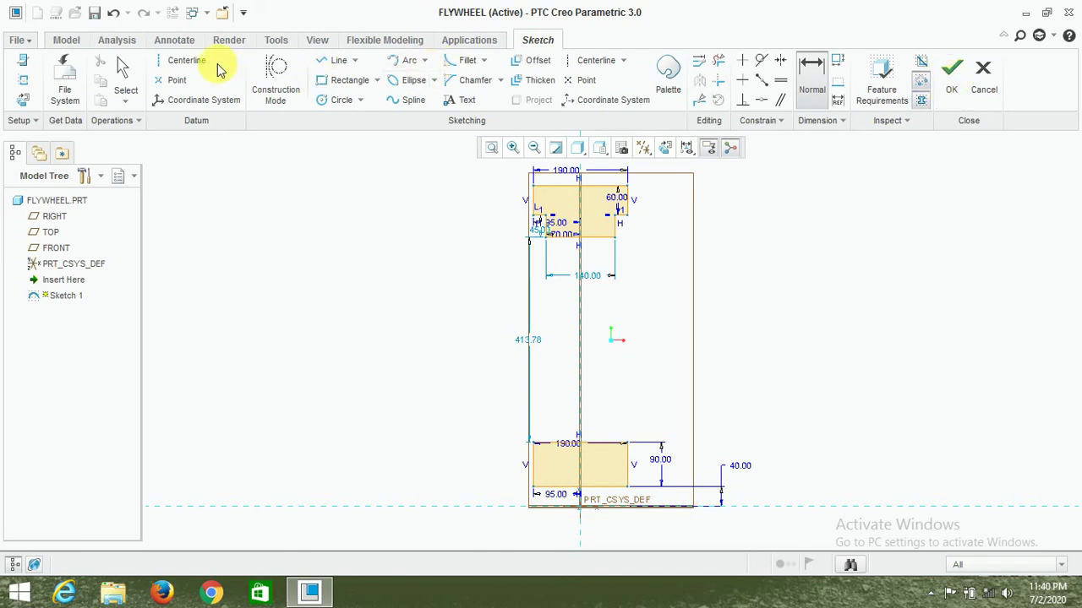
Draw a horizontal centerline along the bottom reference and finish the sketch
left_click(184, 60)
left_click(307, 442)
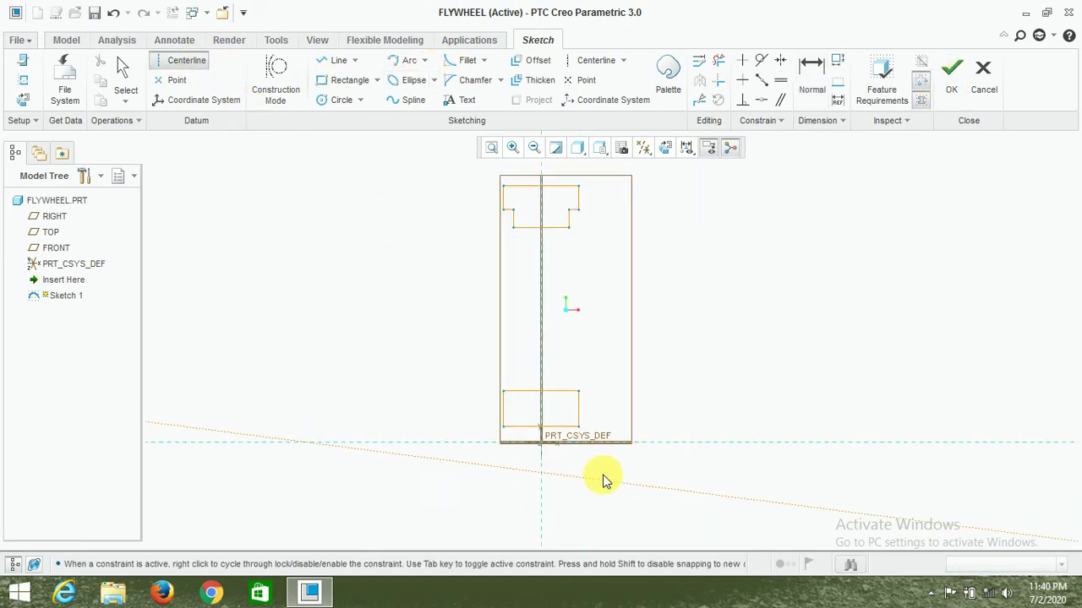
left_click(640, 441)
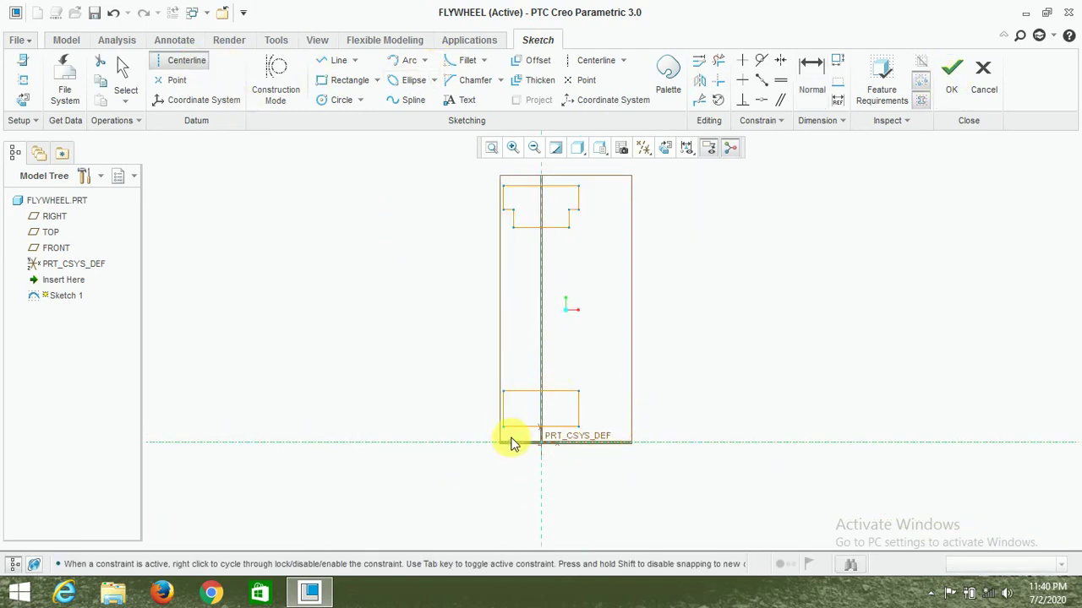
scroll(507, 392, "up", 1)
scroll(601, 440, "down", 1)
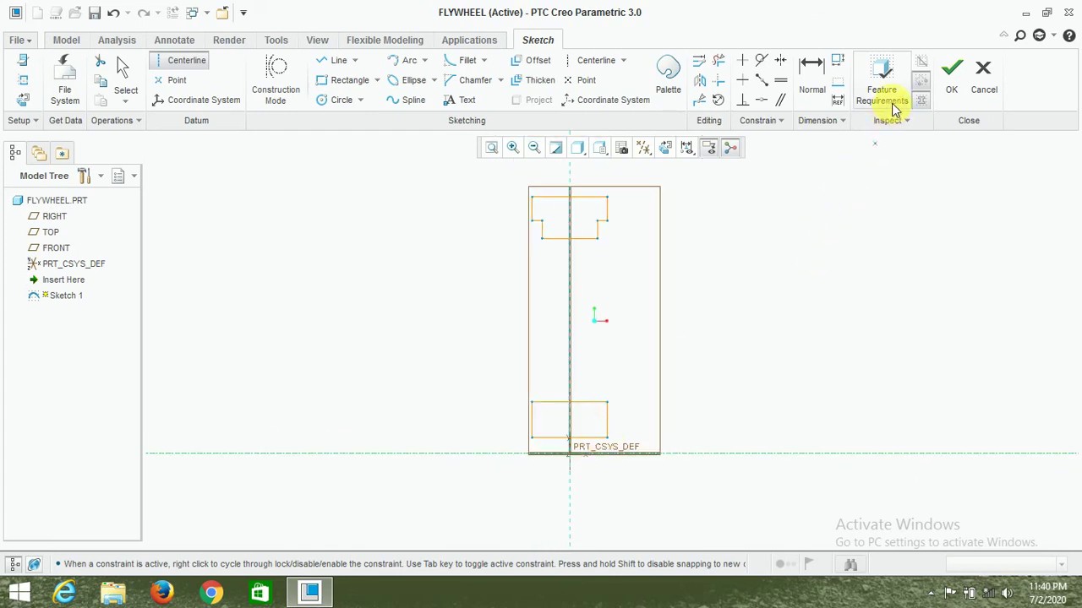
left_click(952, 73)
left_click(734, 286)
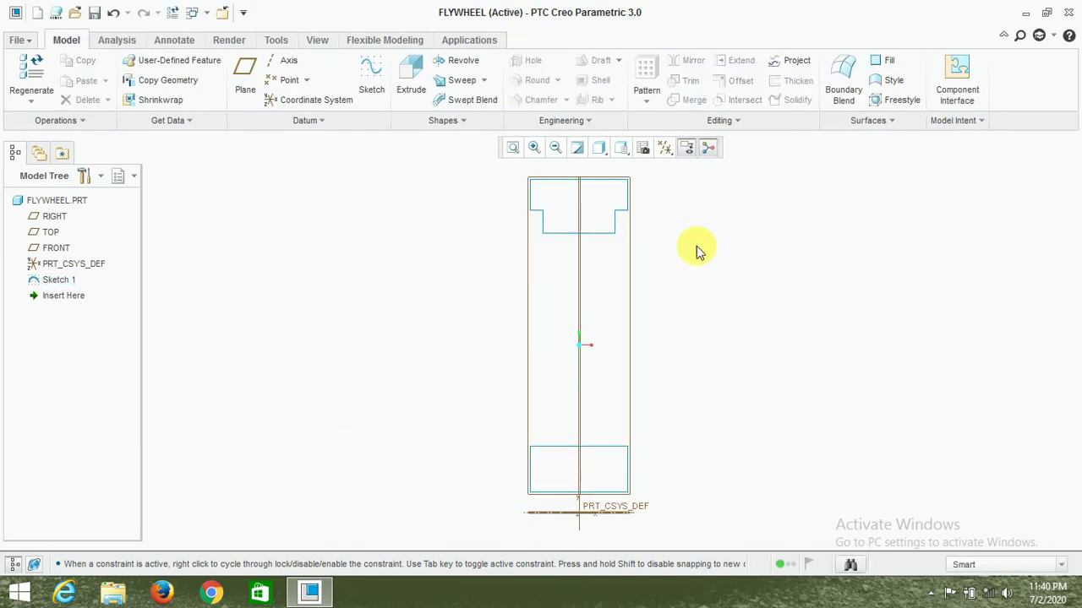
Revolve Sketch 1 through 360° into the solid flywheel rim and hub
left_click(463, 61)
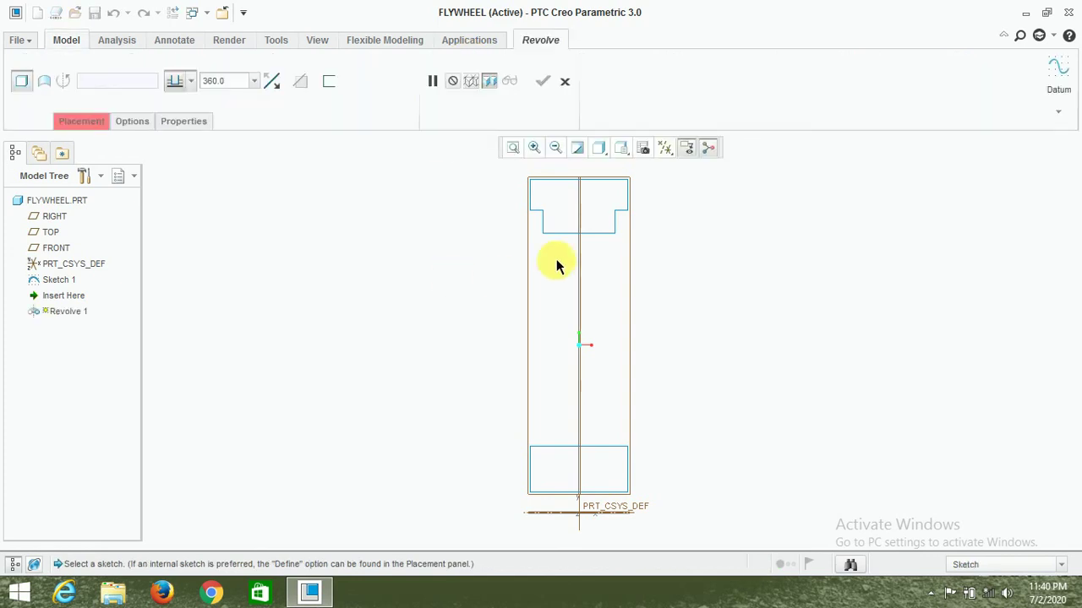
left_click(555, 231)
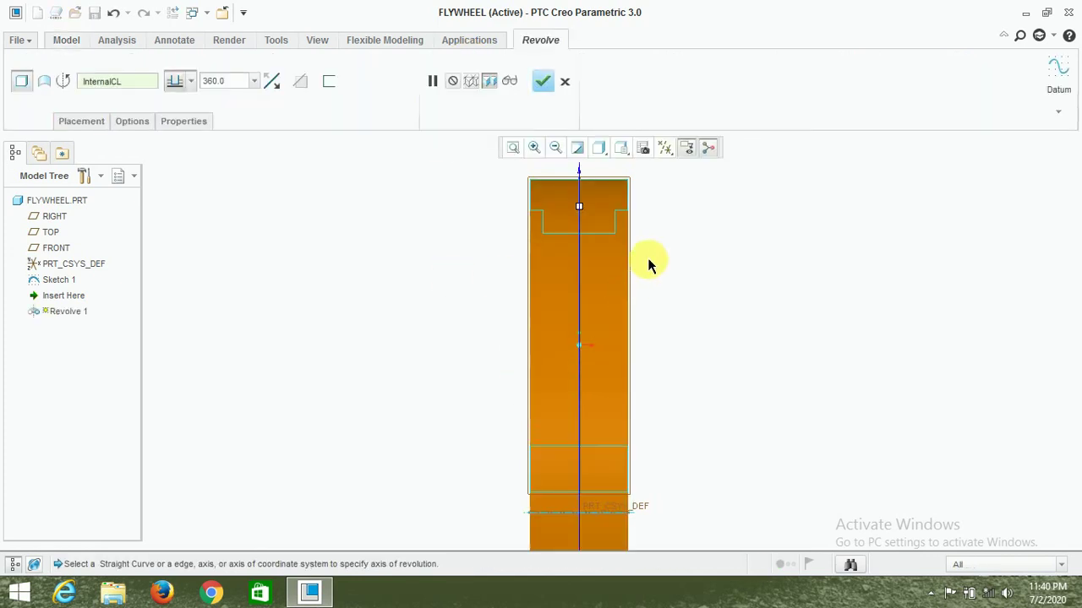
mouse_move(647, 262)
middle_mouse_down()
mouse_move(739, 287)
mouse_move(676, 309)
mouse_move(664, 350)
mouse_move(664, 330)
mouse_move(625, 327)
mouse_move(633, 340)
mouse_move(679, 302)
mouse_move(710, 316)
mouse_move(683, 314)
middle_mouse_up()
left_click(541, 85)
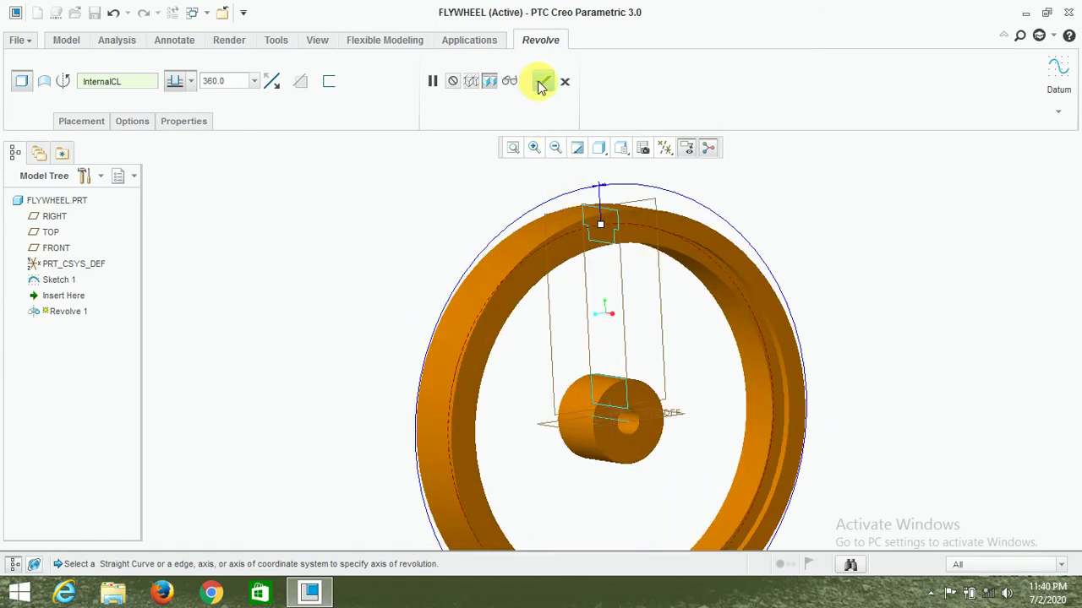
left_click(540, 84)
left_click(861, 325)
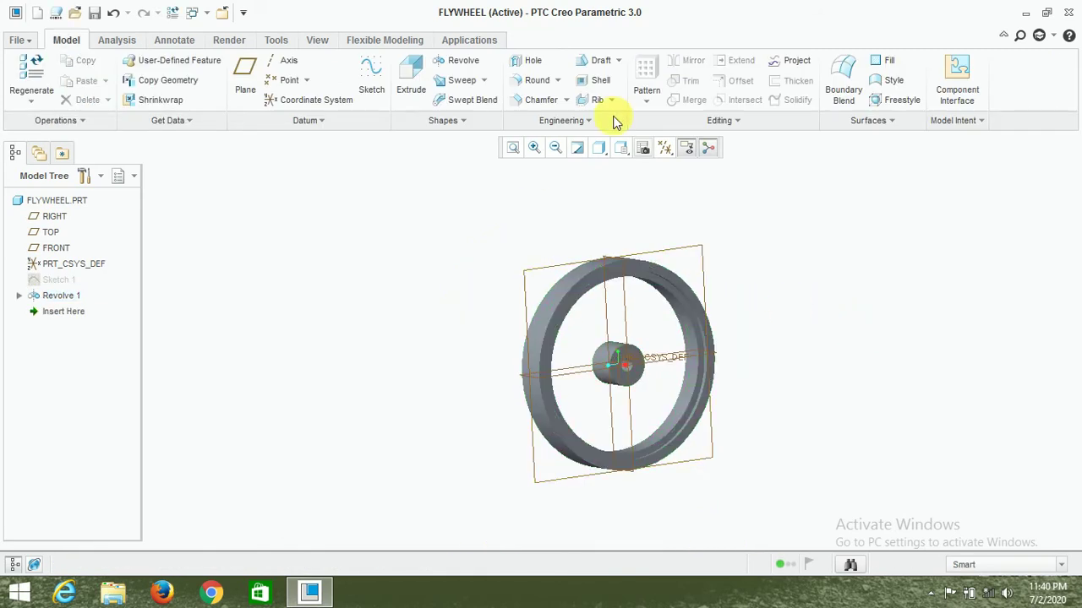
Hide datum axes, points and coordinate systems so only datum planes remain visible
left_click(665, 148)
left_click(666, 203)
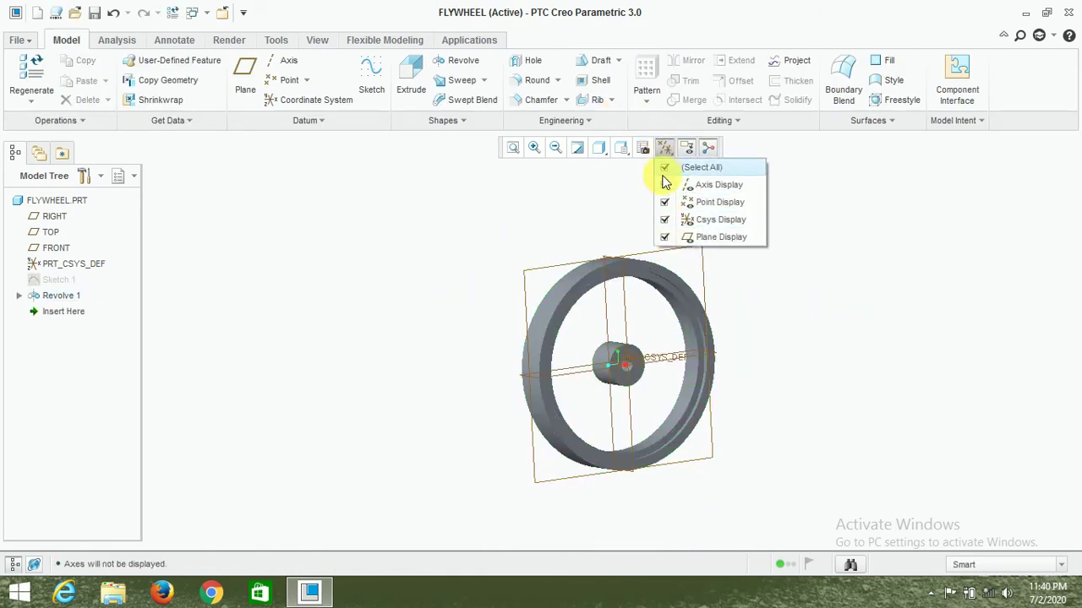
left_click(665, 184)
left_click(665, 220)
left_click(750, 313)
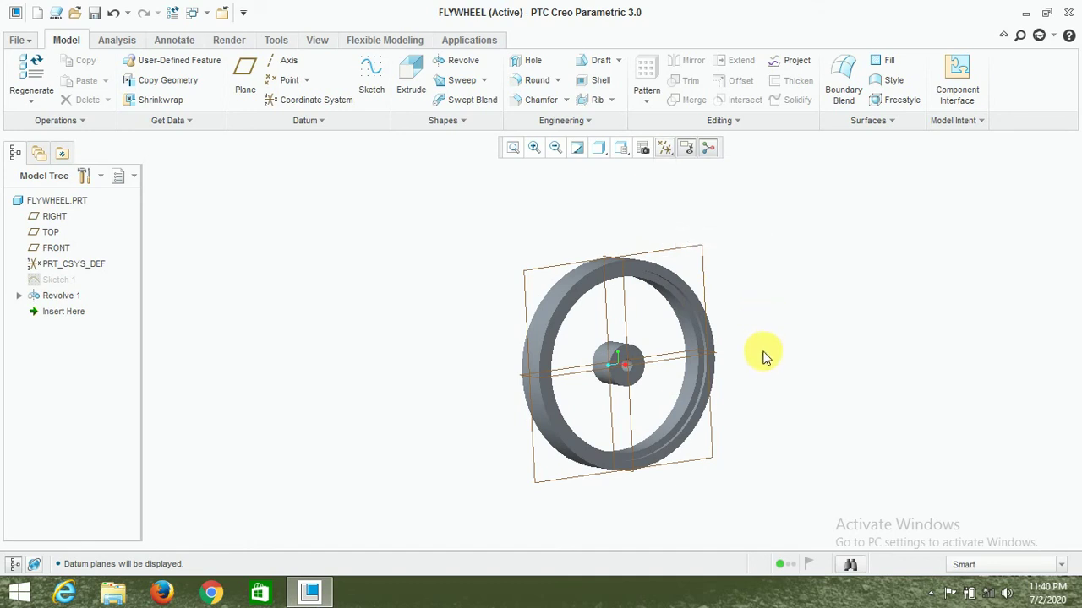
middle_click_drag(764, 355, 759, 366)
scroll(758, 366, "up", 3)
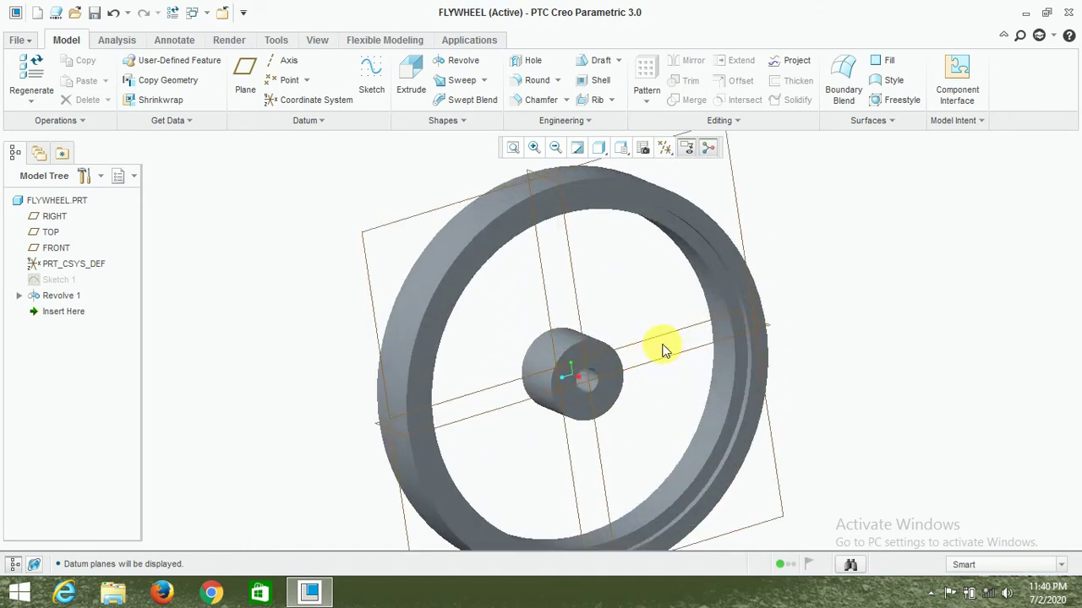
Create datum plane DTM1 with a 200 offset from the TOP plane
left_click(368, 77)
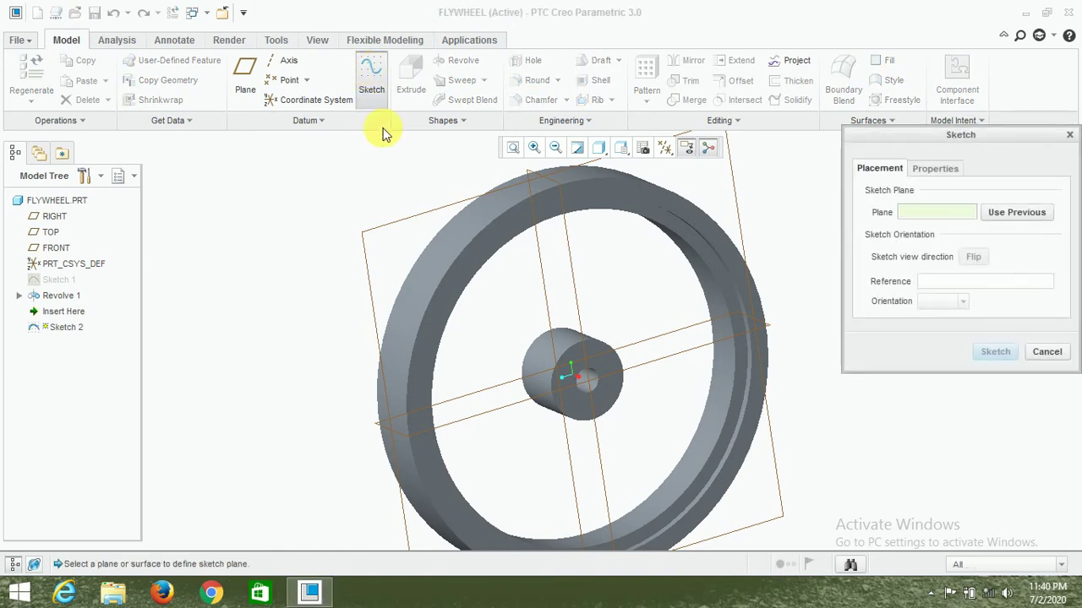
left_click(1034, 353)
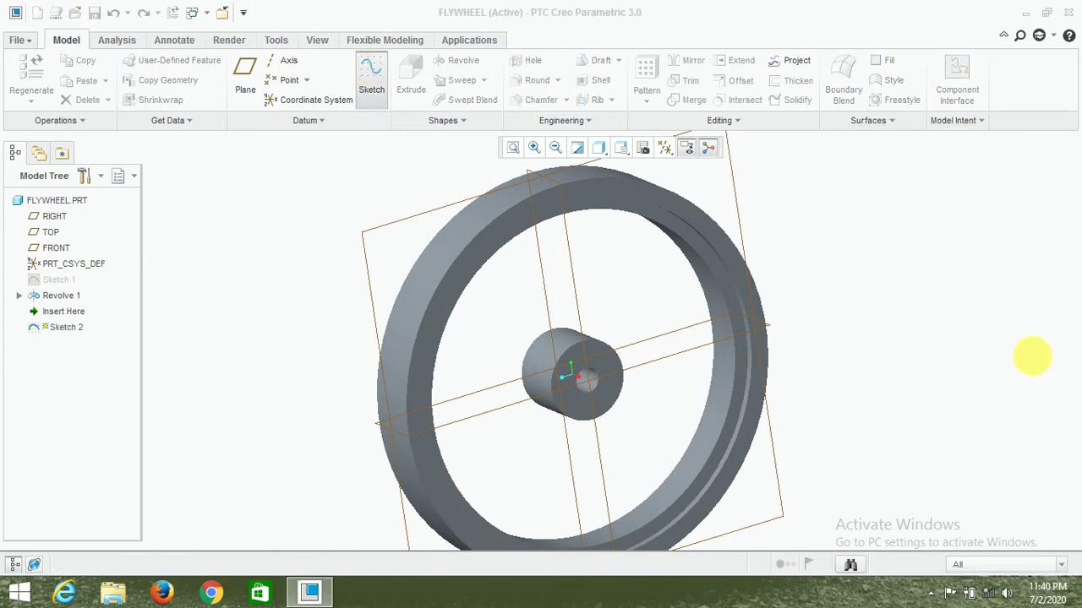
left_click(245, 74)
left_click(665, 360)
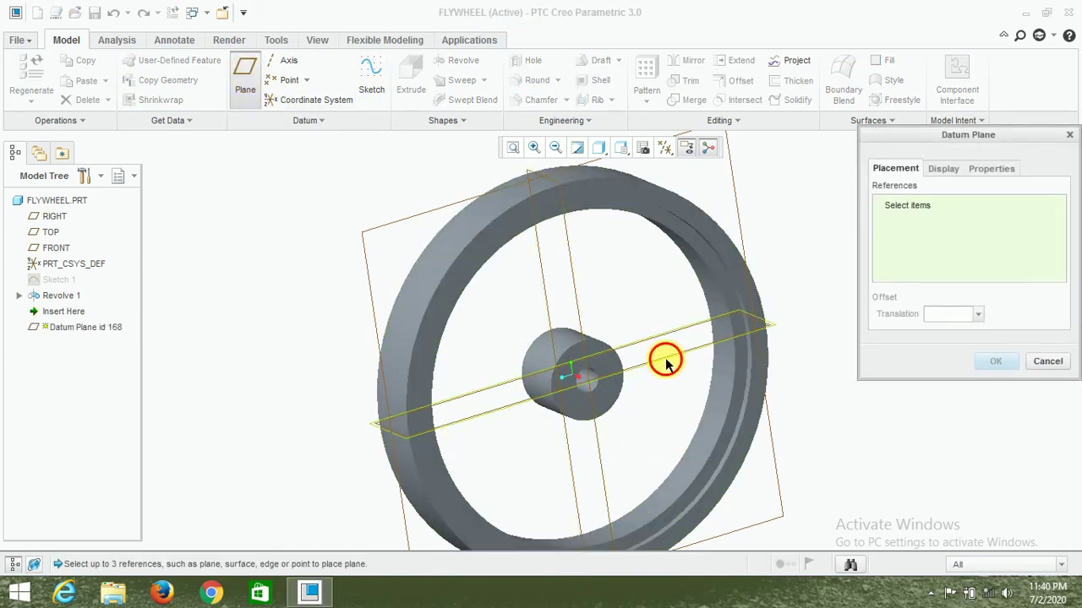
double_click(945, 315)
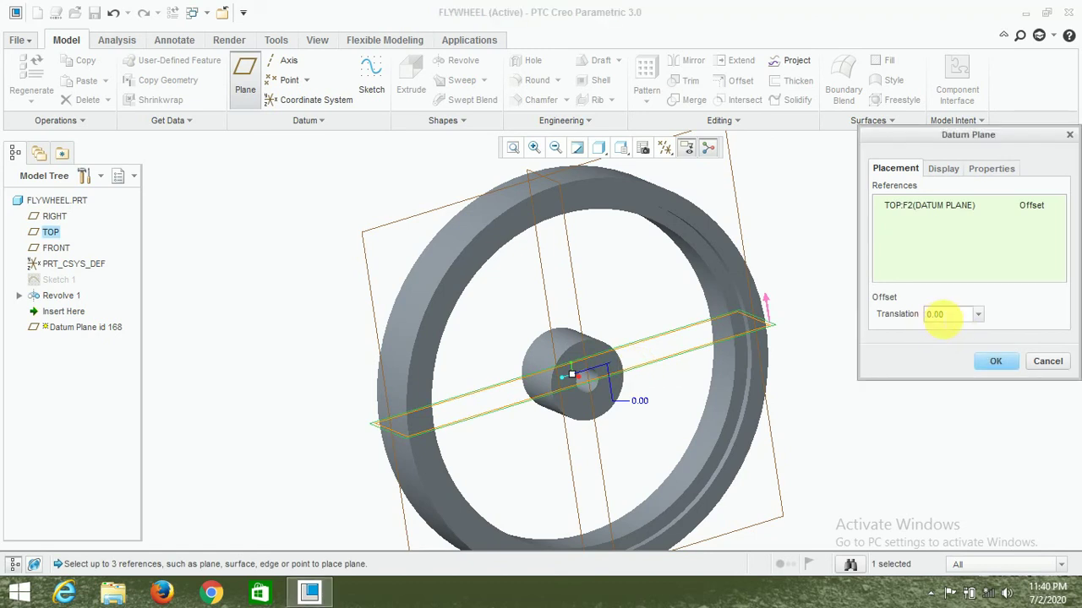
type("200")
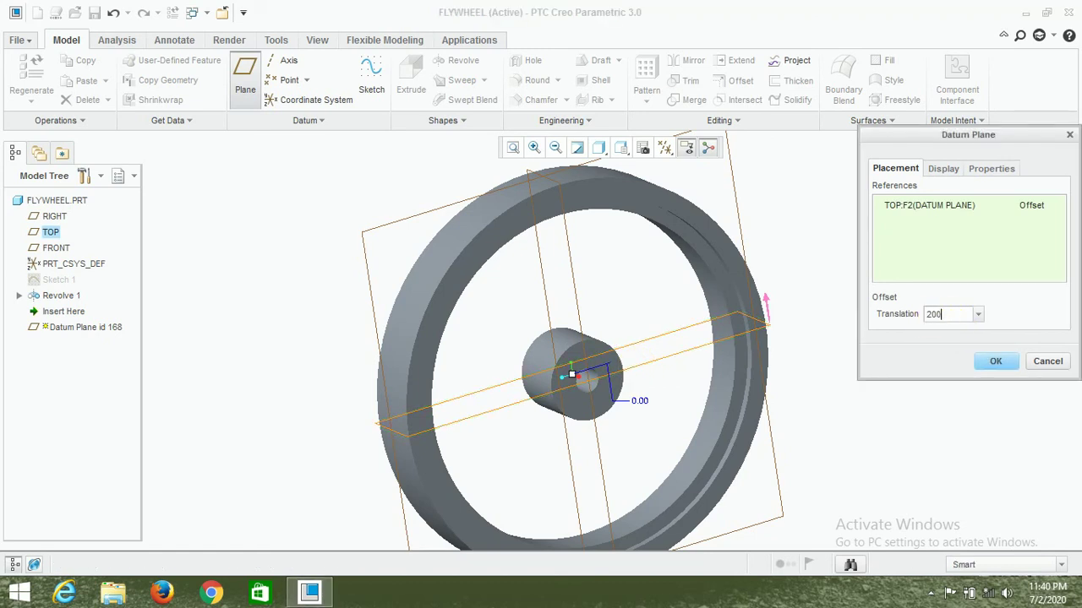
key("Return")
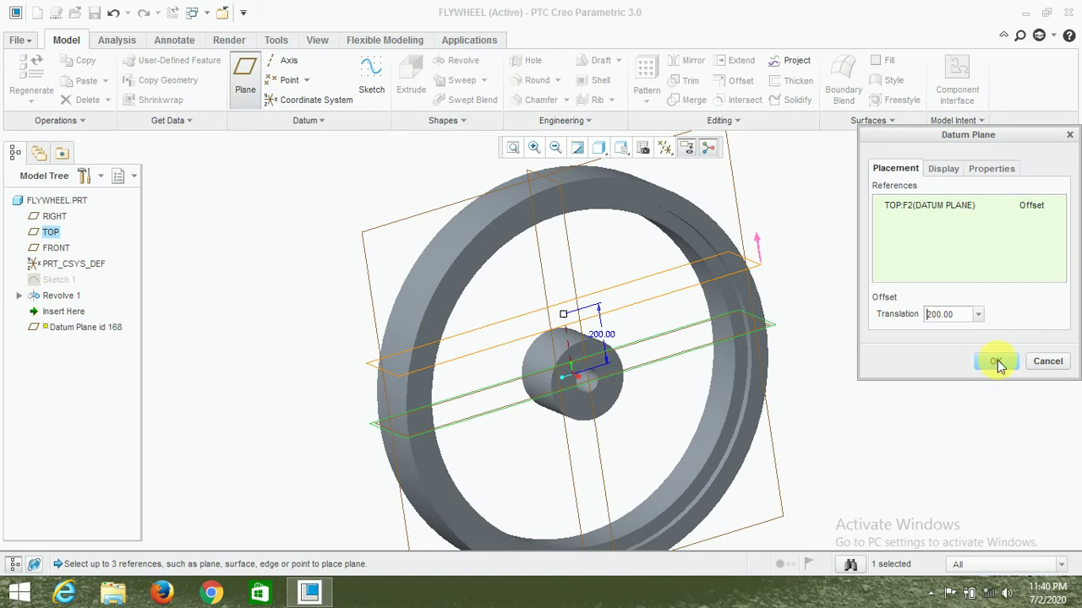
left_click(998, 360)
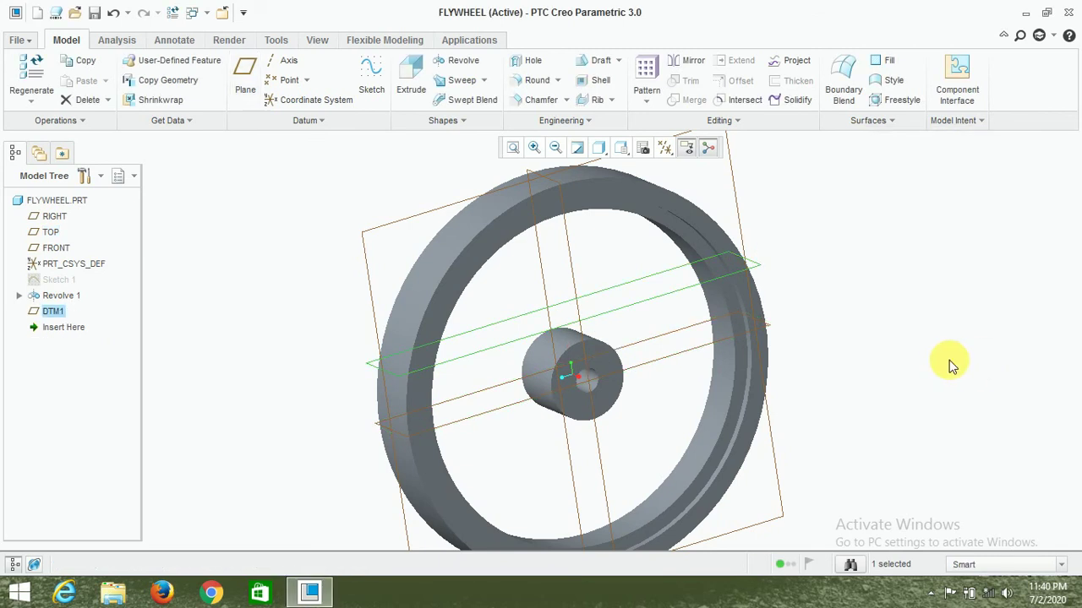
Start a sketch on DTM1 and view the sketch plane face-on
left_click(371, 78)
left_click(644, 306)
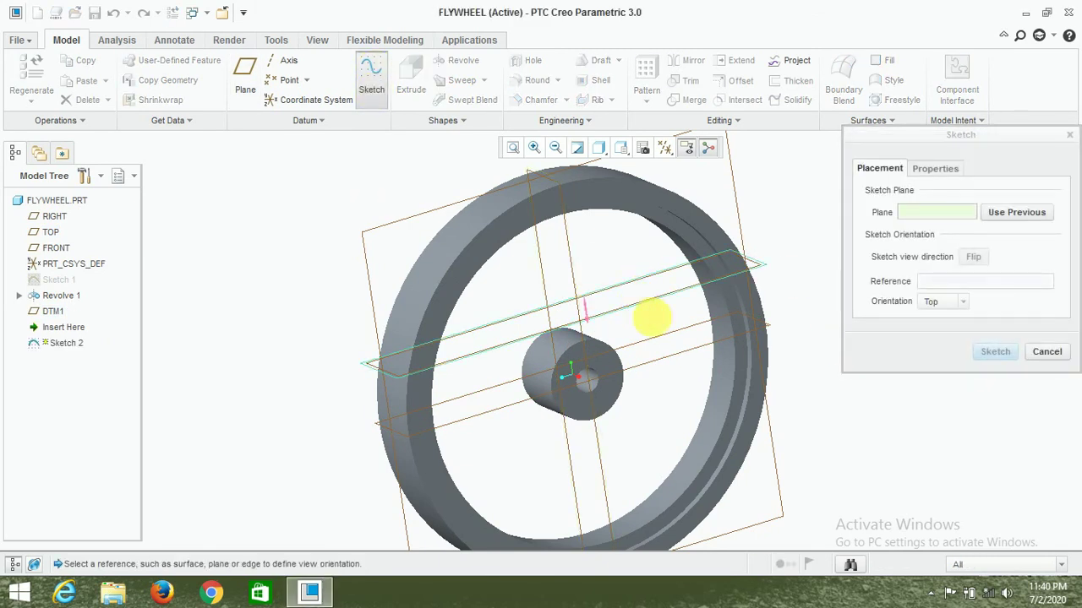
left_click(988, 355)
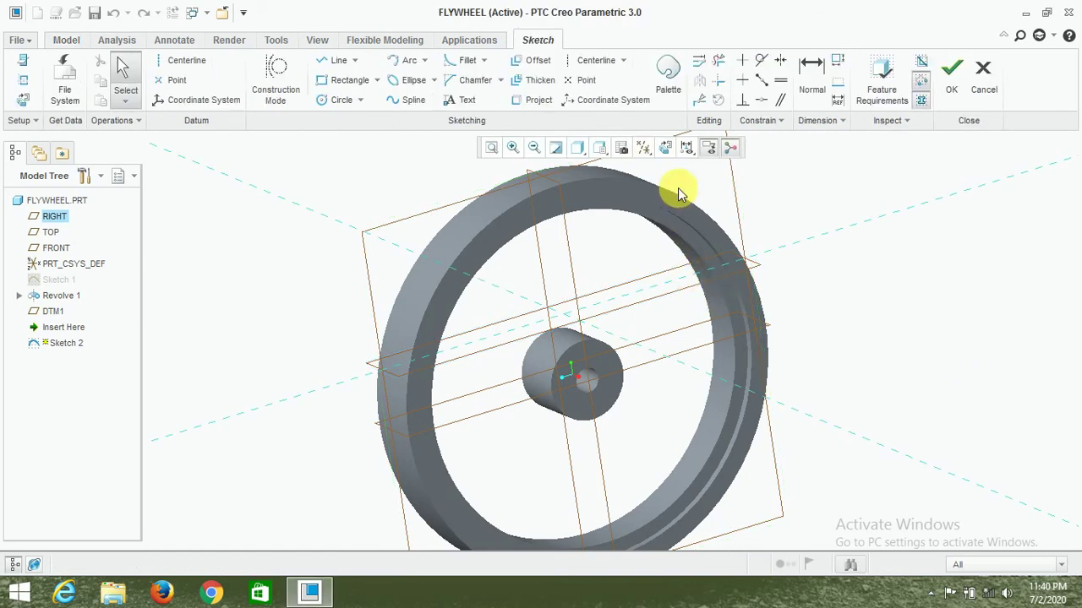
left_click(667, 148)
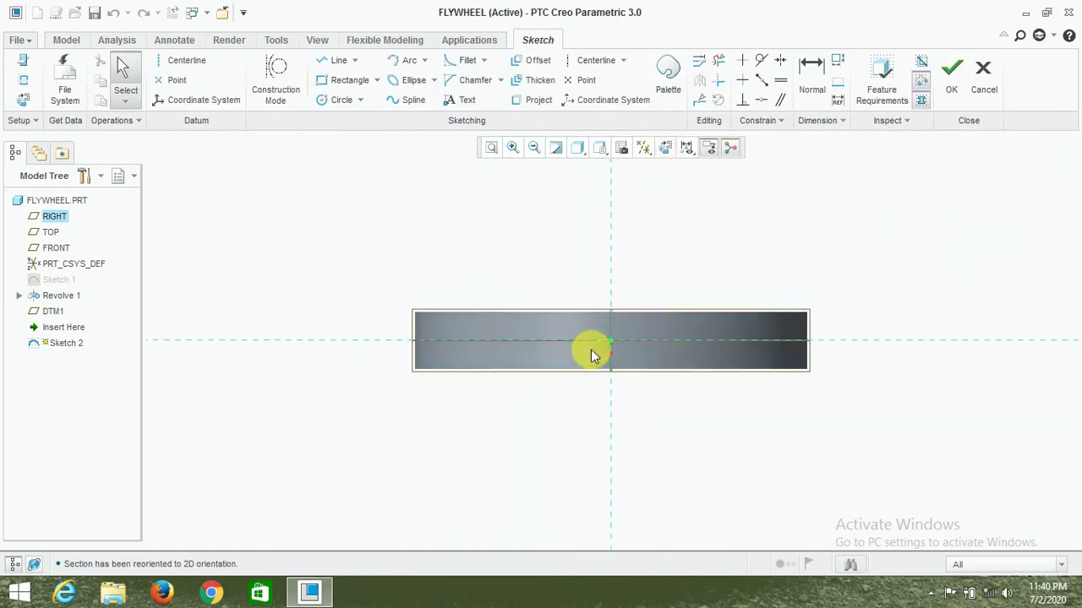
scroll(591, 349, "down", 2)
scroll(580, 325, "down", 2)
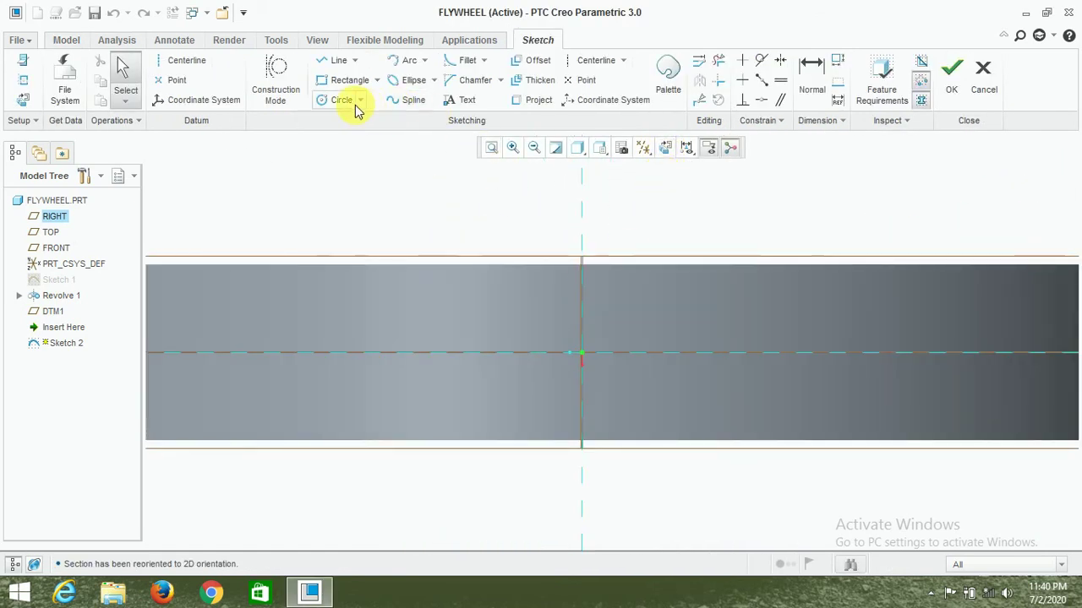
Draw a center-and-axis ellipse centred on the origin
left_click(408, 82)
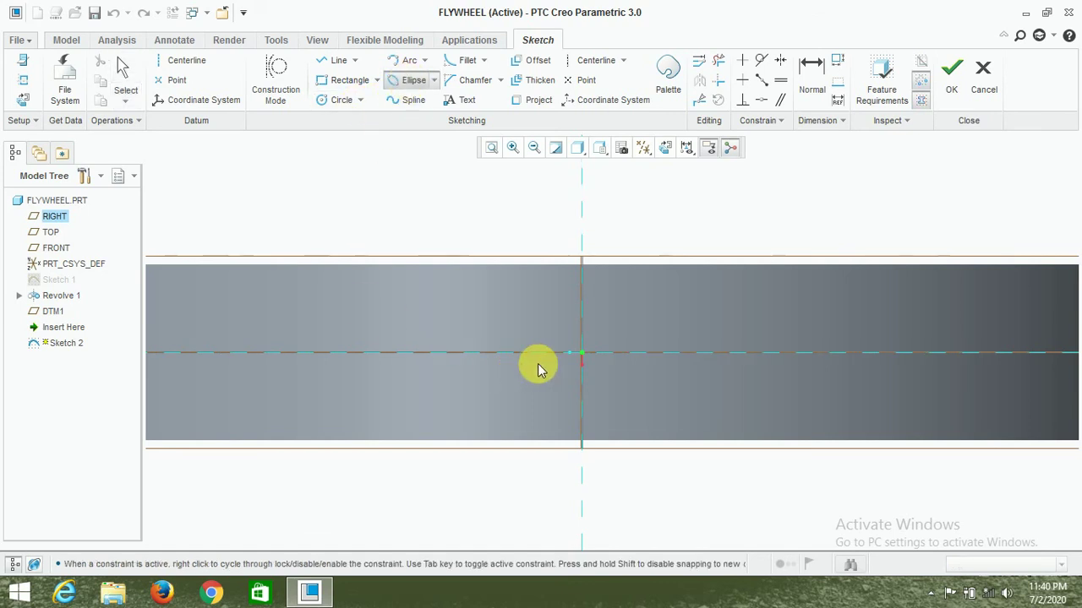
left_click(582, 354)
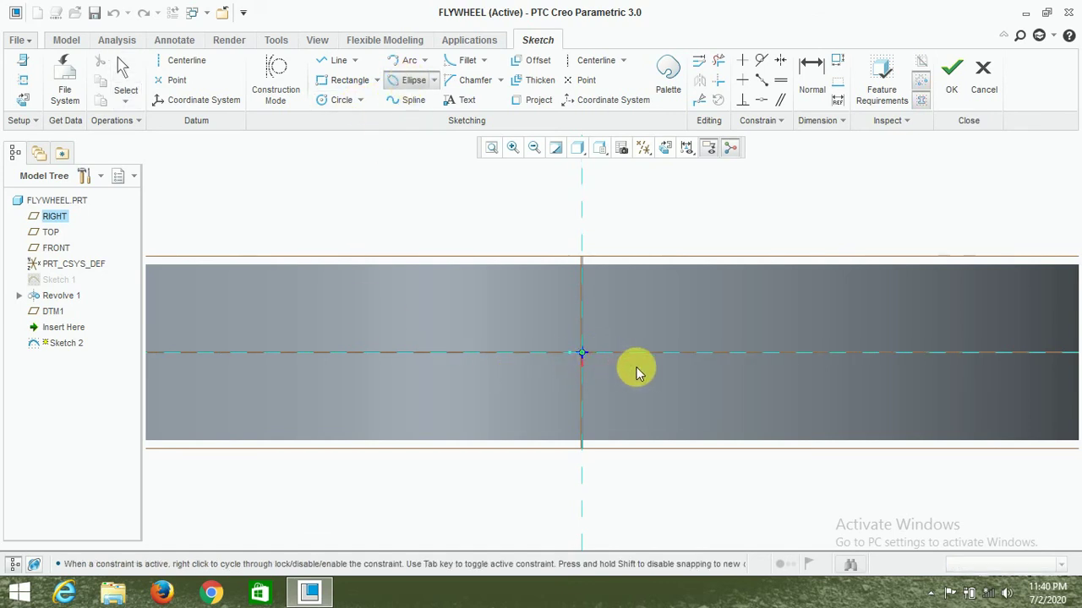
left_click(672, 353)
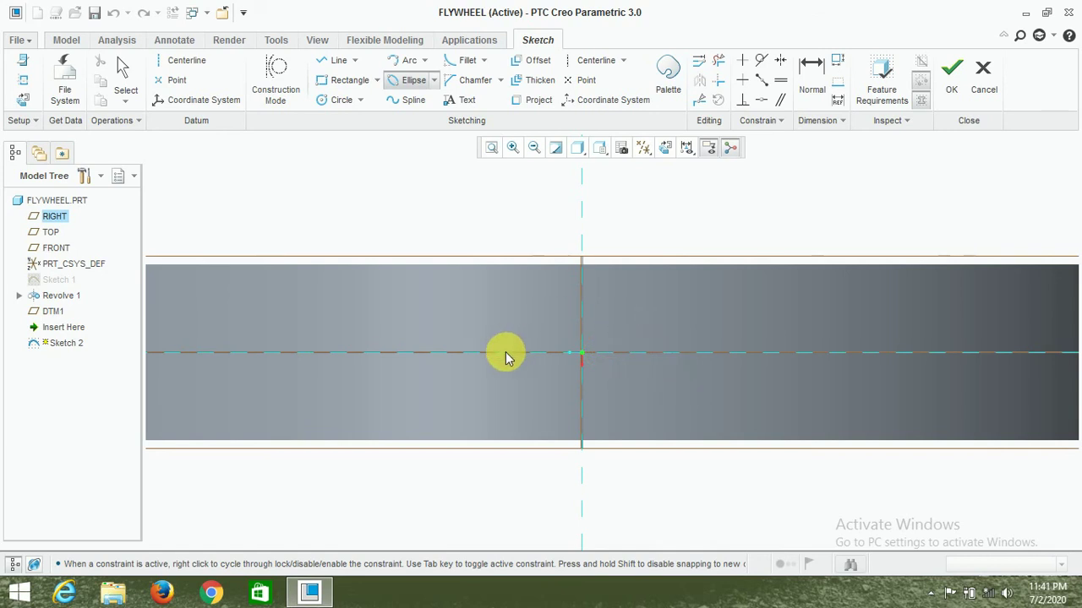
left_click(436, 81)
left_click(437, 116)
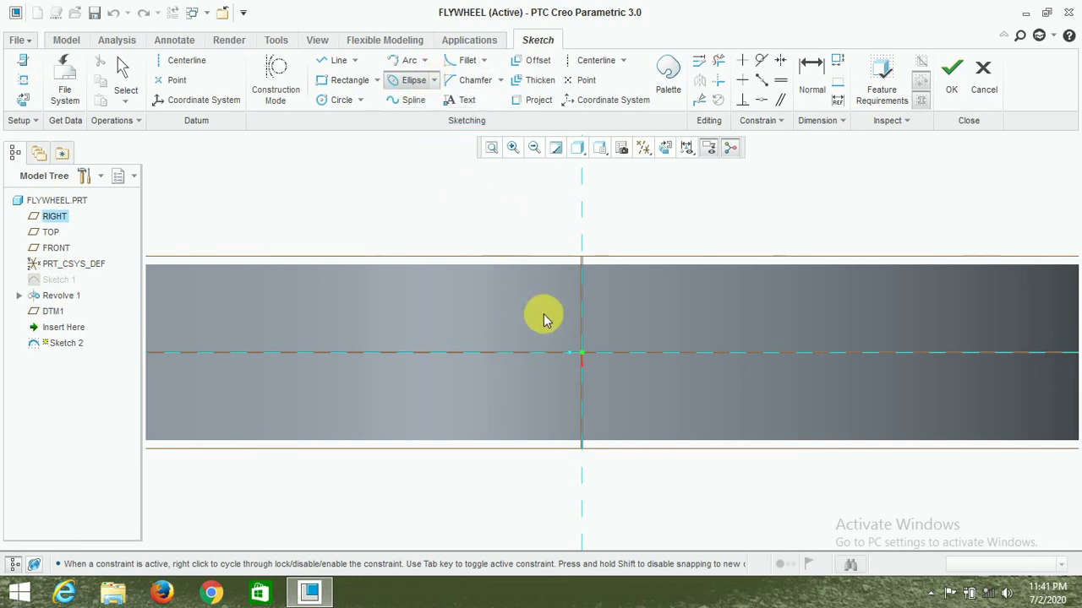
left_click(581, 354)
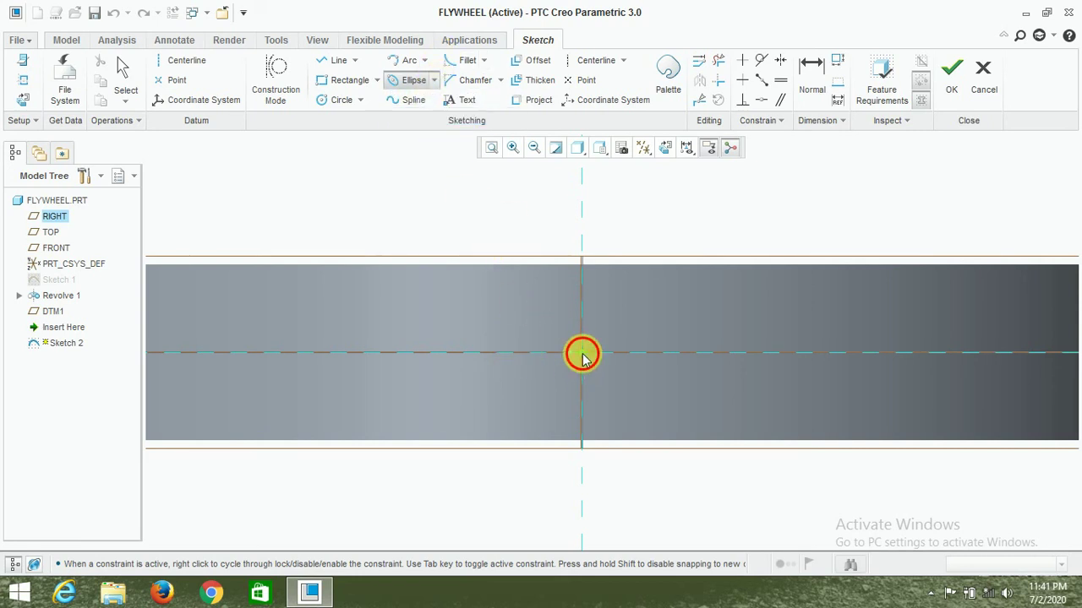
left_click(673, 354)
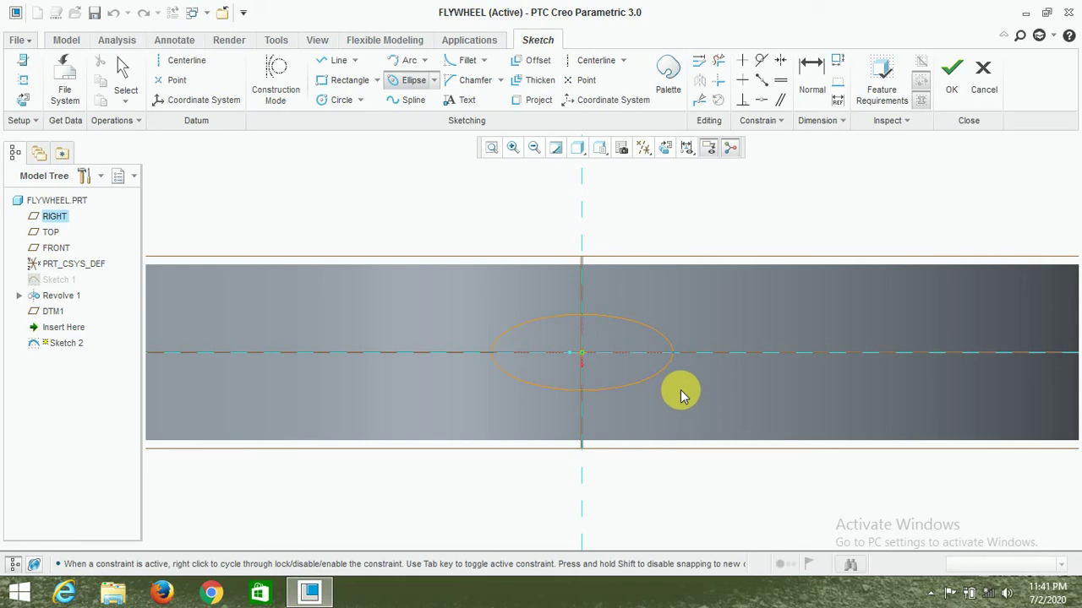
left_click(680, 390)
middle_click(690, 220)
Set the ellipse width to 170 and vertical dimension to 75, then finish Sketch 2
scroll(562, 340, "down", 2)
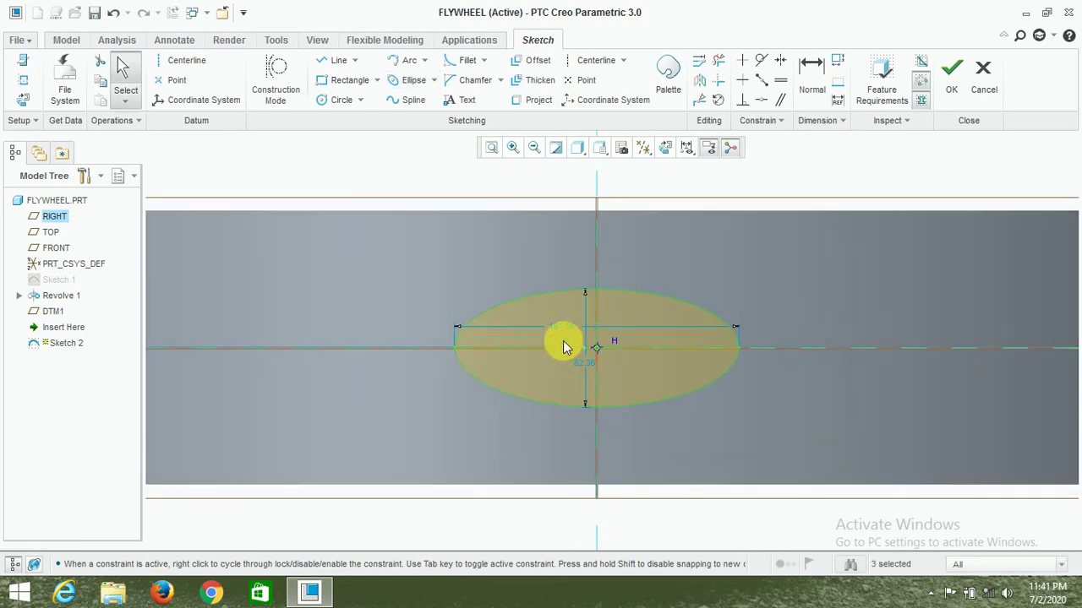
double_click(563, 329)
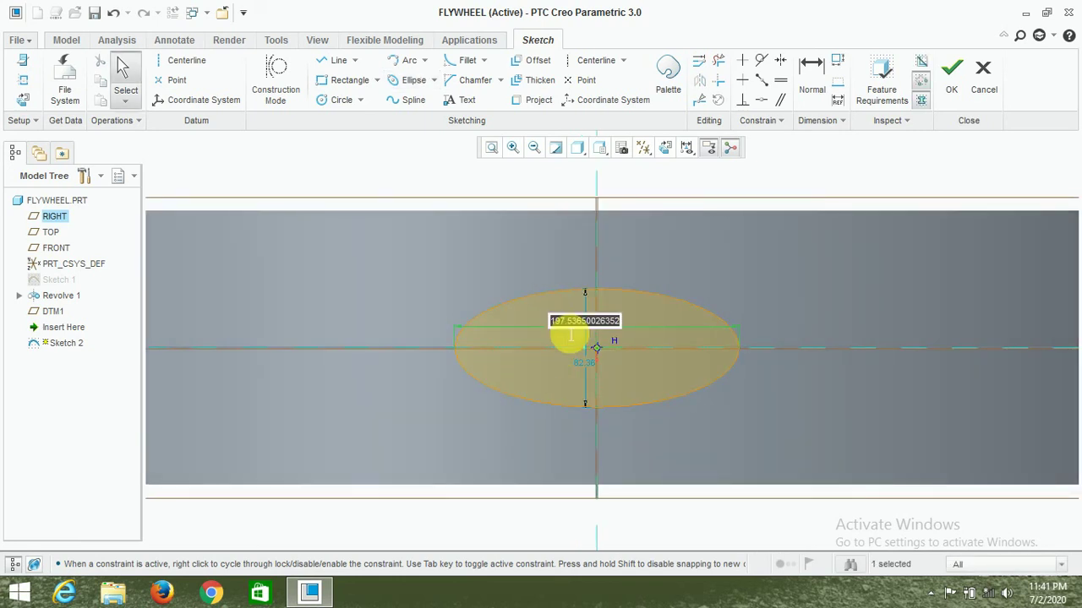
type("170.0")
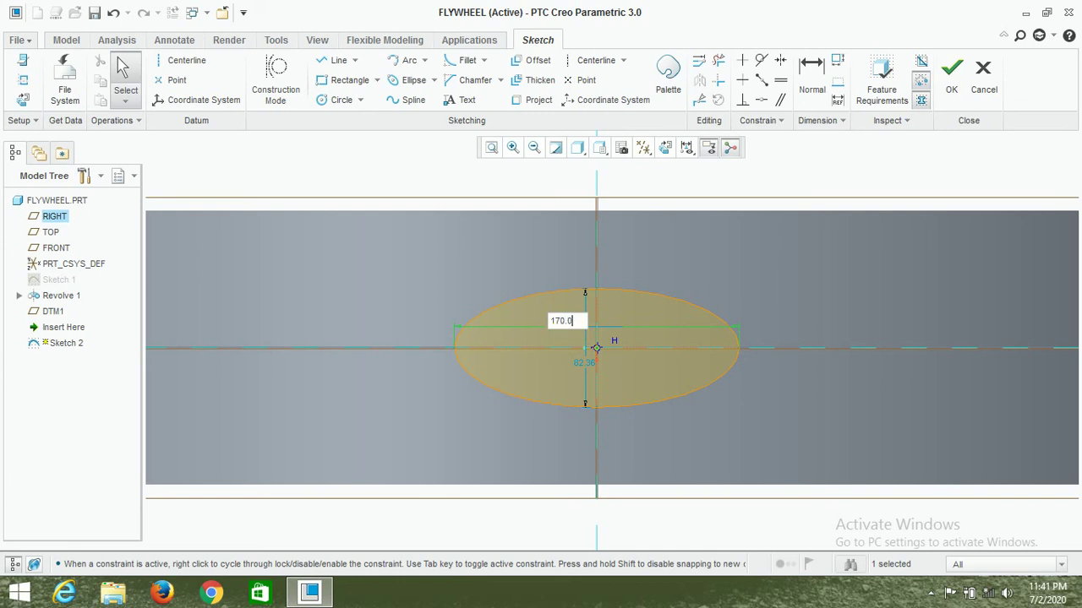
middle_click(563, 338)
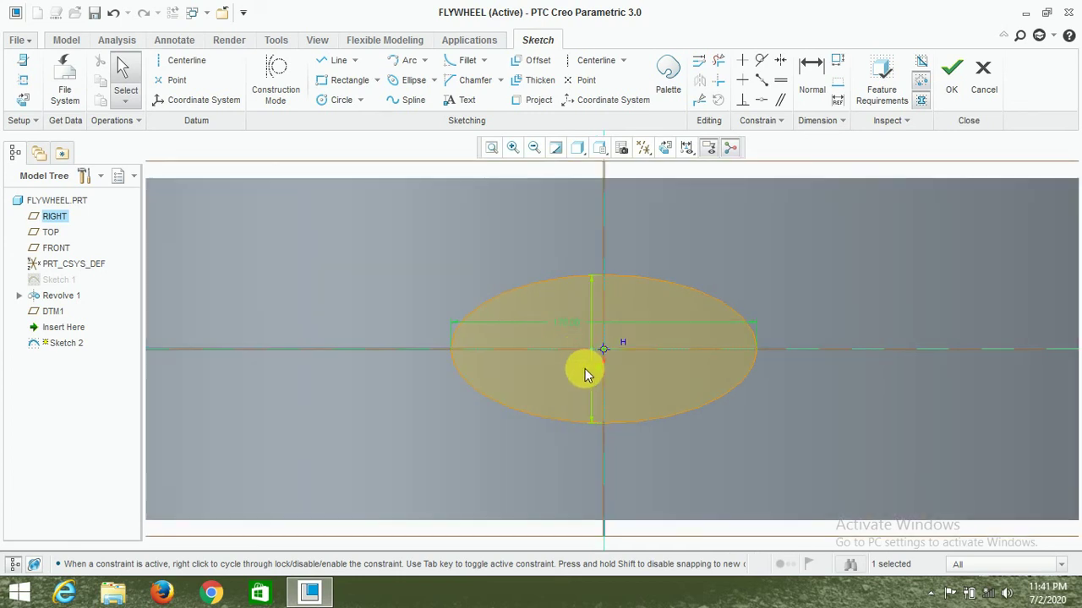
double_click(585, 368)
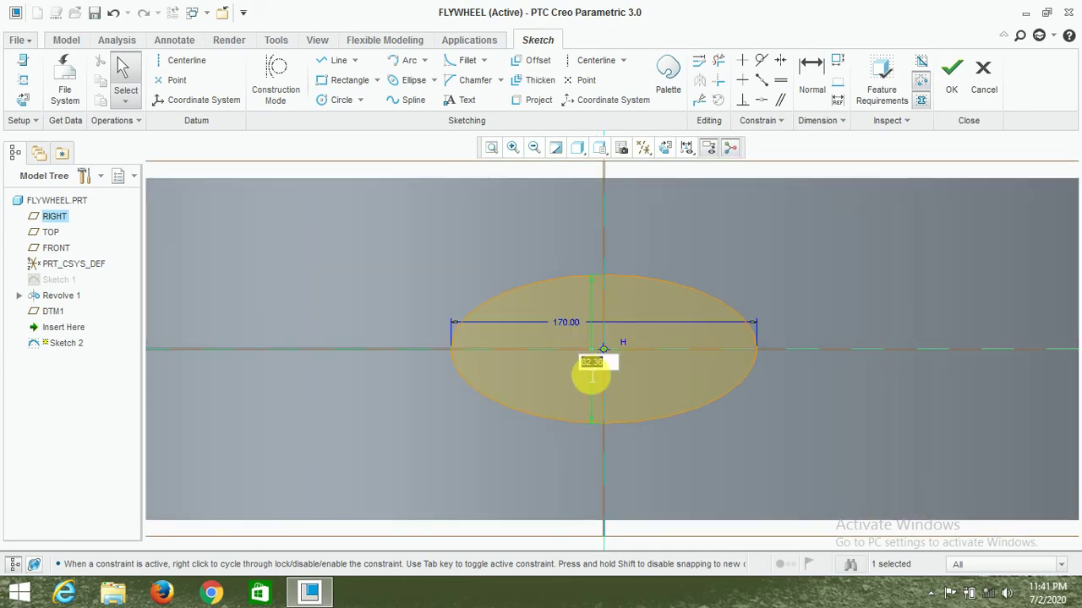
type("75")
middle_click(584, 368)
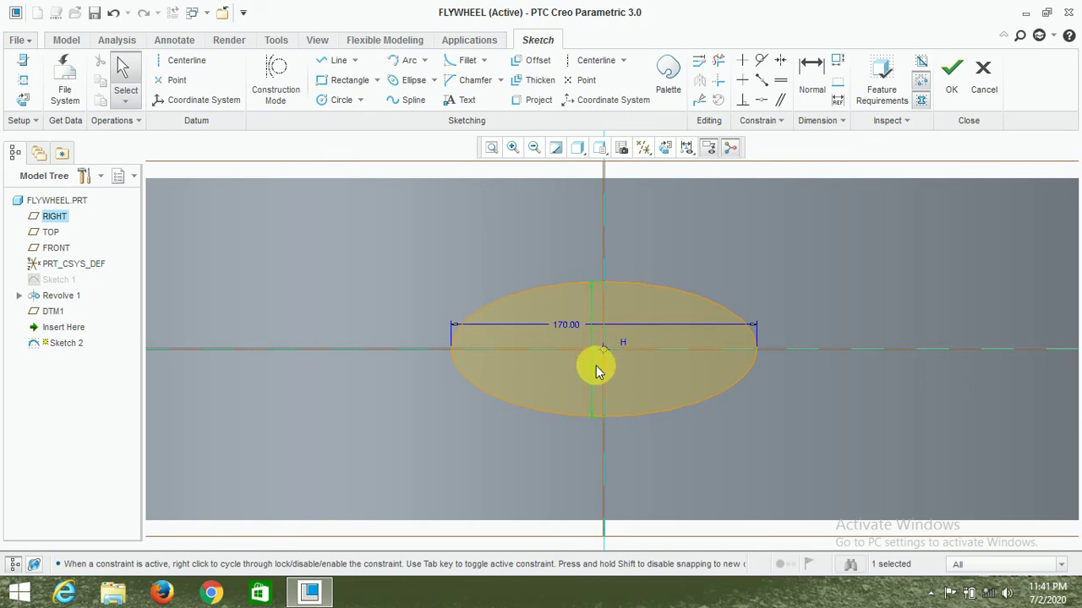
scroll(592, 368, "up", 3)
scroll(597, 345, "down", 3)
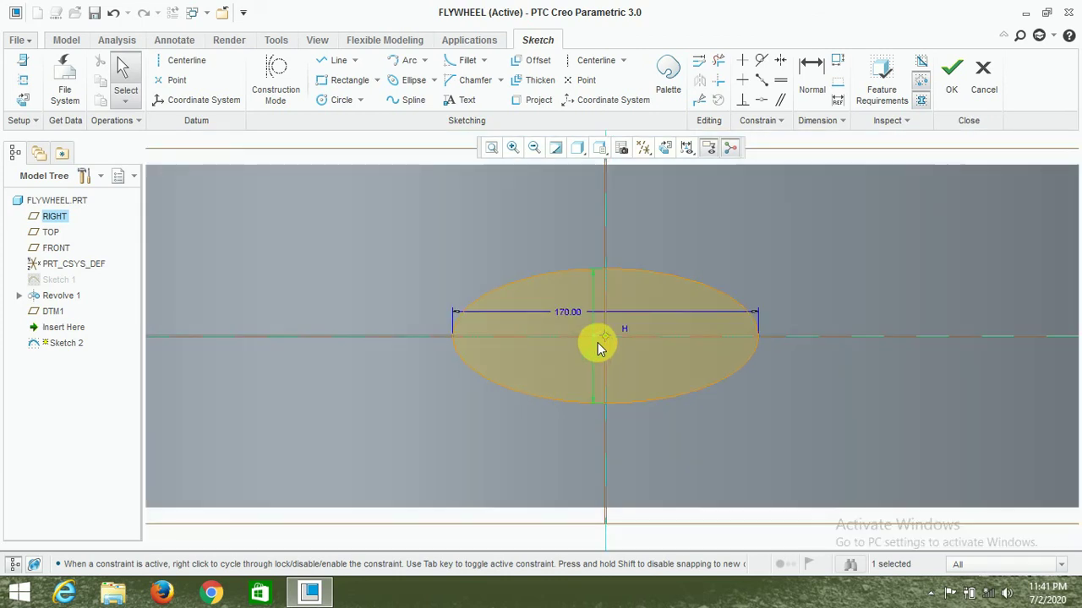
scroll(597, 346, "down", 2)
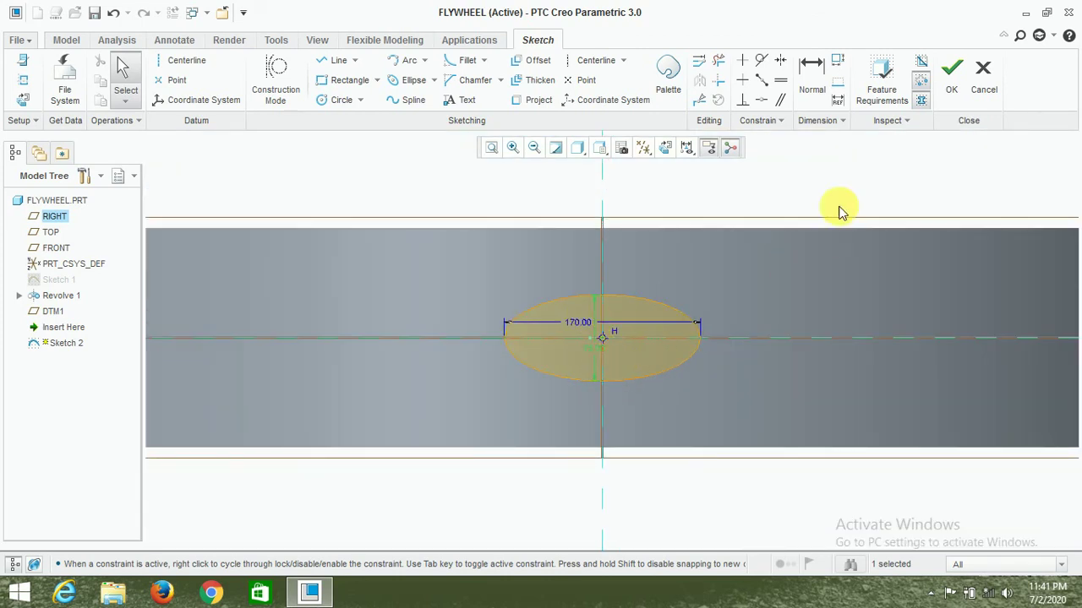
left_click(953, 84)
mouse_move(666, 478)
middle_mouse_down()
mouse_move(661, 452)
mouse_move(821, 363)
middle_mouse_up()
Extrude Sketch 2 with the first side set to To Next
left_click(821, 362)
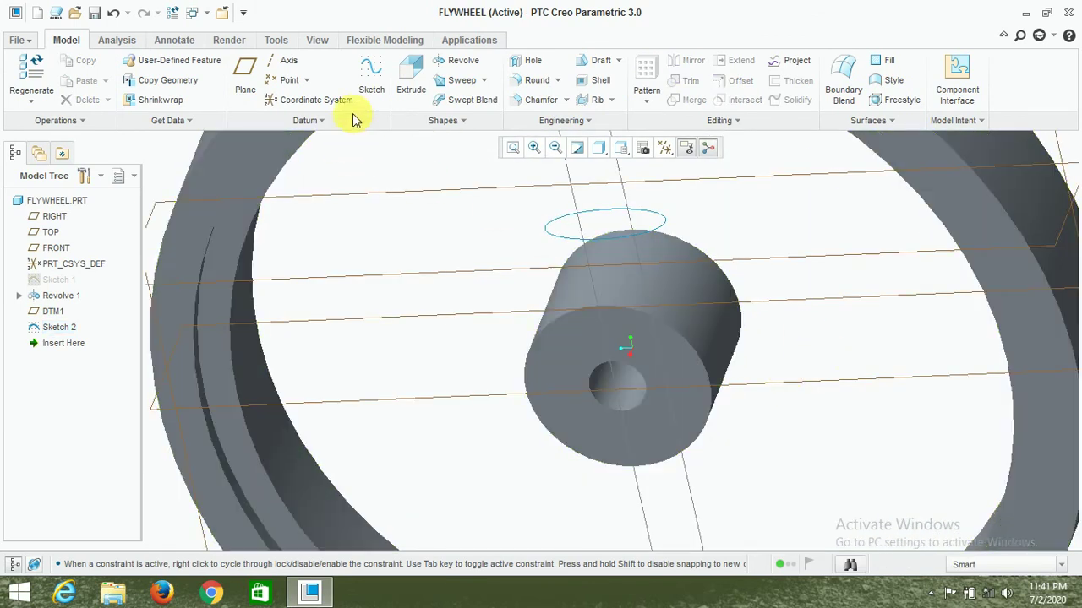
left_click(410, 77)
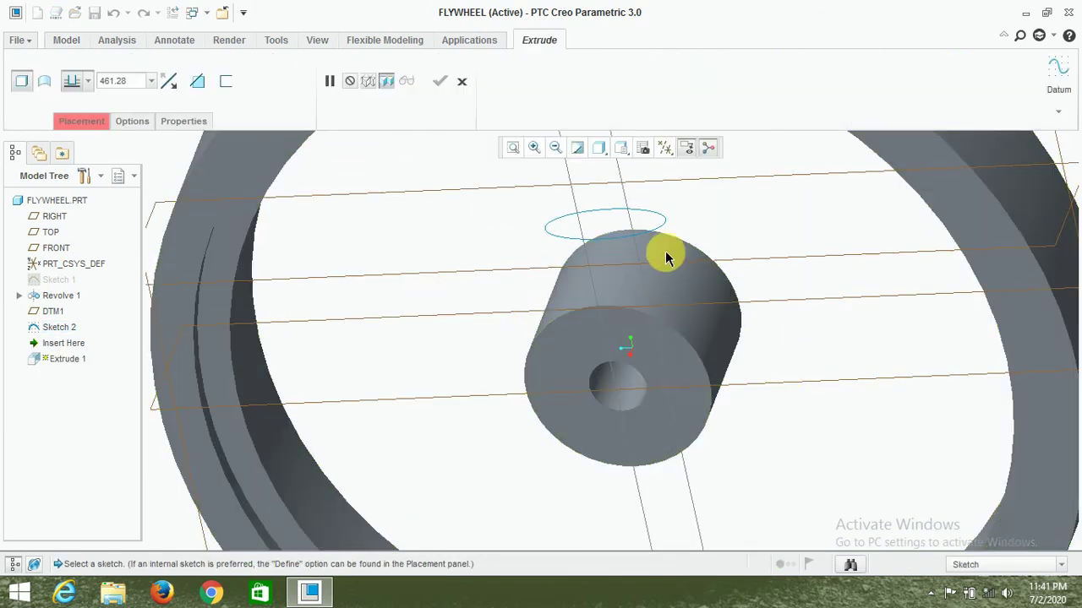
left_click(665, 217)
scroll(599, 325, "up", 5)
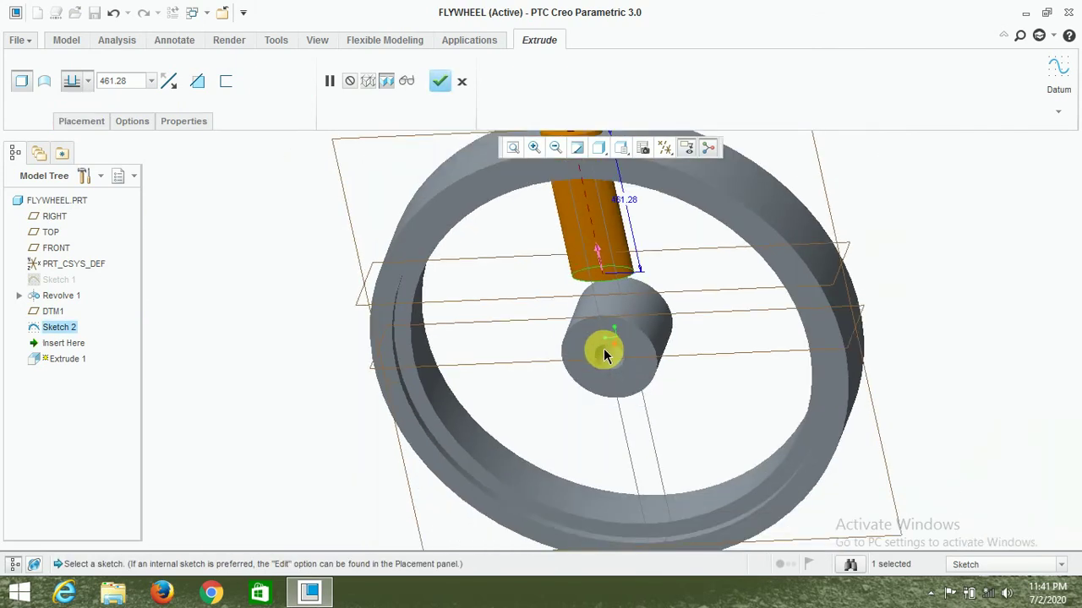
scroll(676, 272, "down", 2)
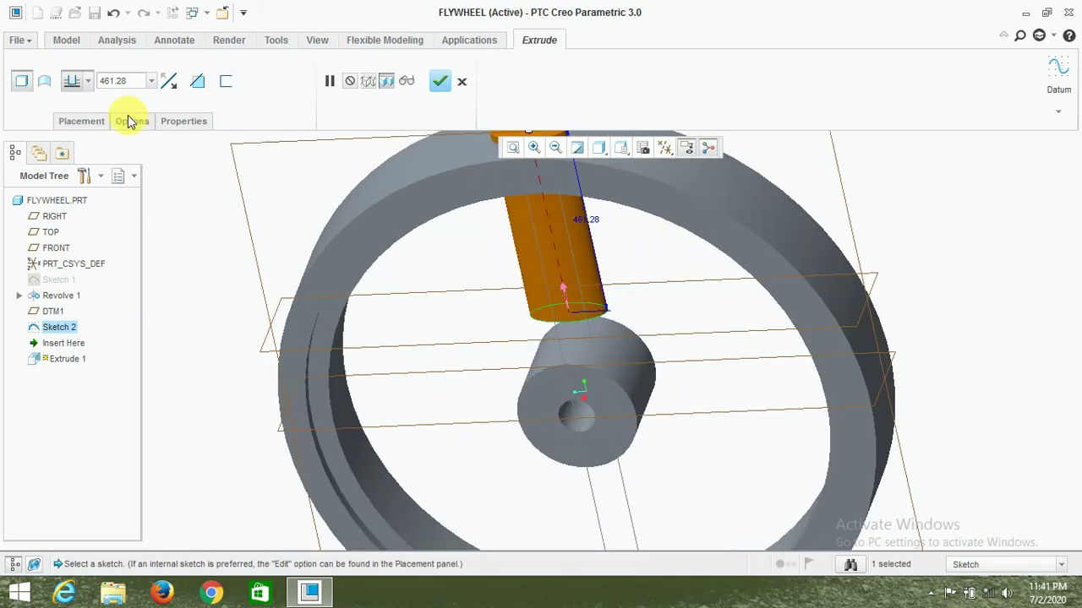
left_click(82, 122)
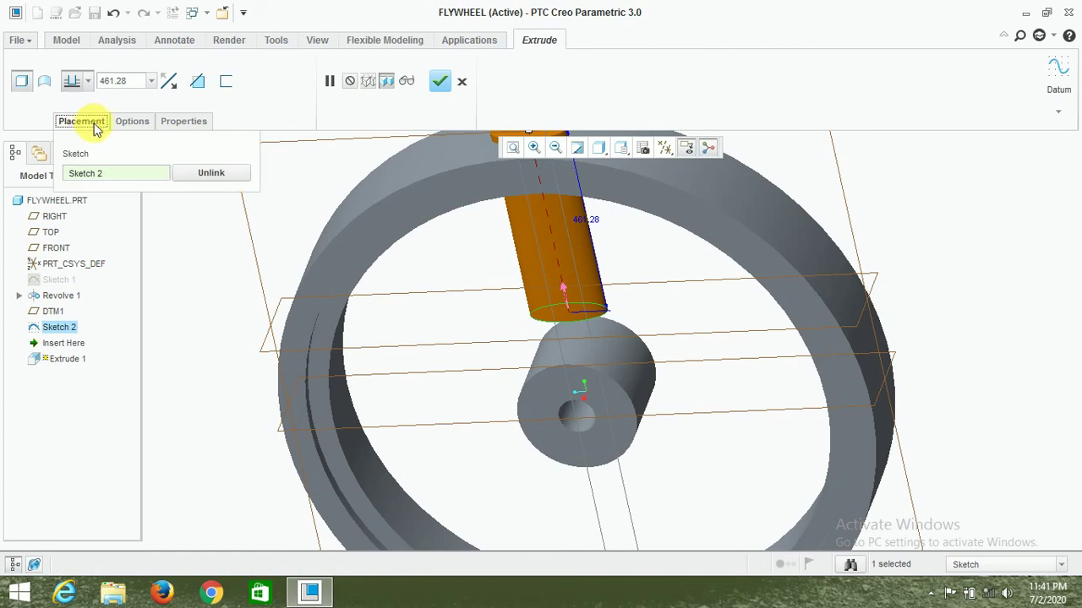
left_click(123, 122)
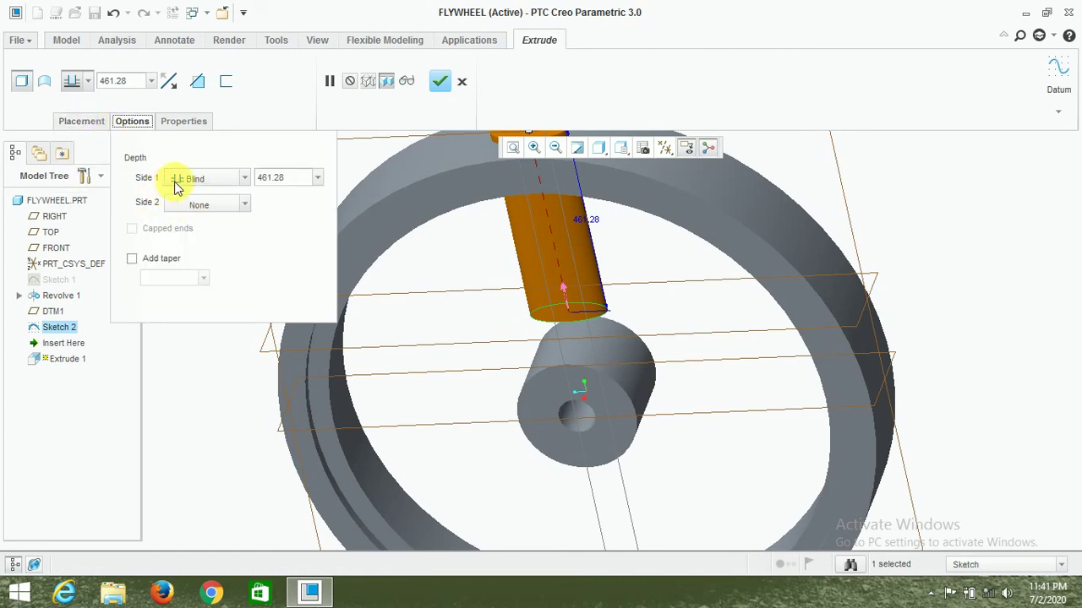
left_click(185, 179)
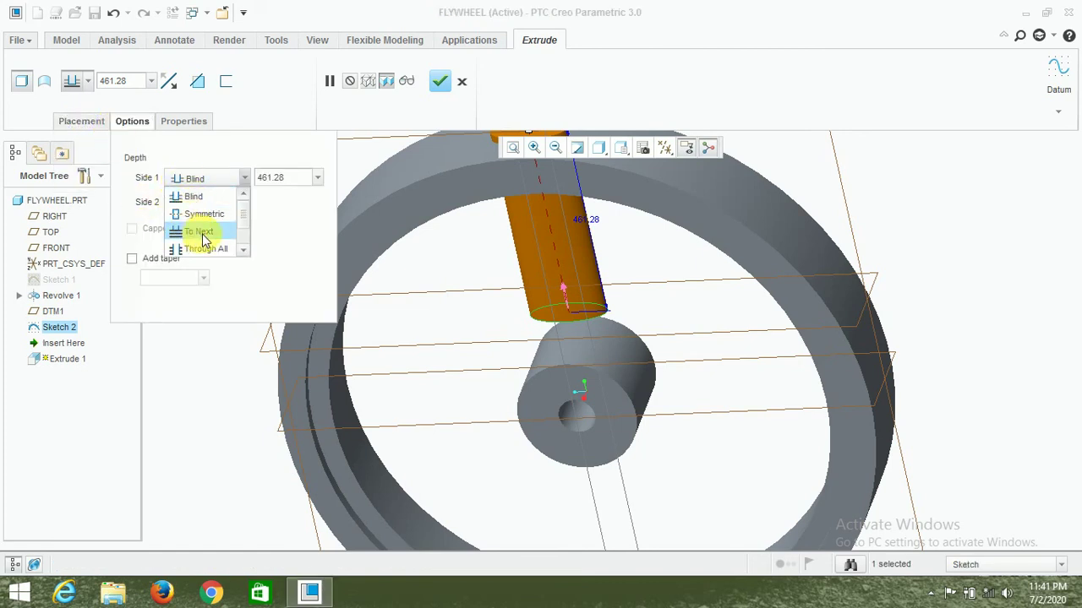
left_click(203, 237)
mouse_move(640, 265)
middle_mouse_down()
mouse_move(628, 208)
mouse_move(615, 200)
mouse_move(634, 290)
middle_mouse_up()
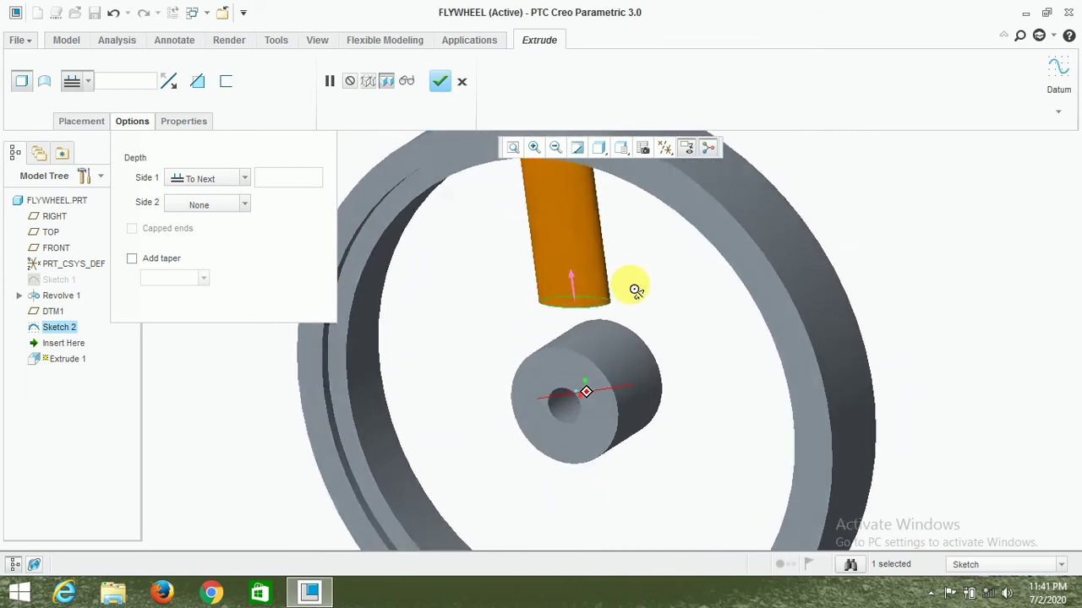
Limit the second side at the selected hub surface and add a 3.0 taper
left_click(208, 204)
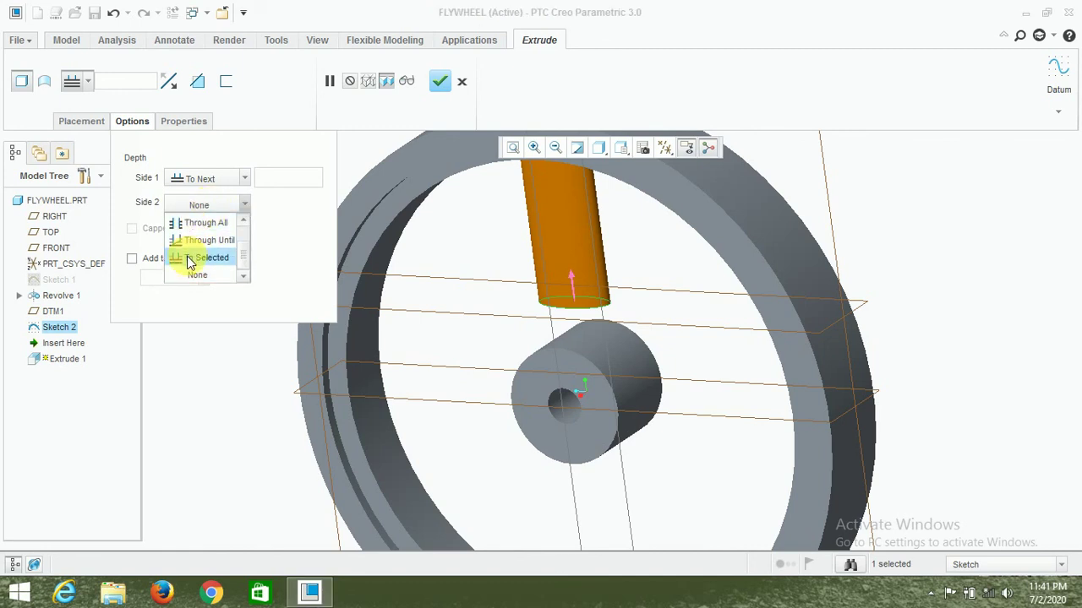
left_click(190, 258)
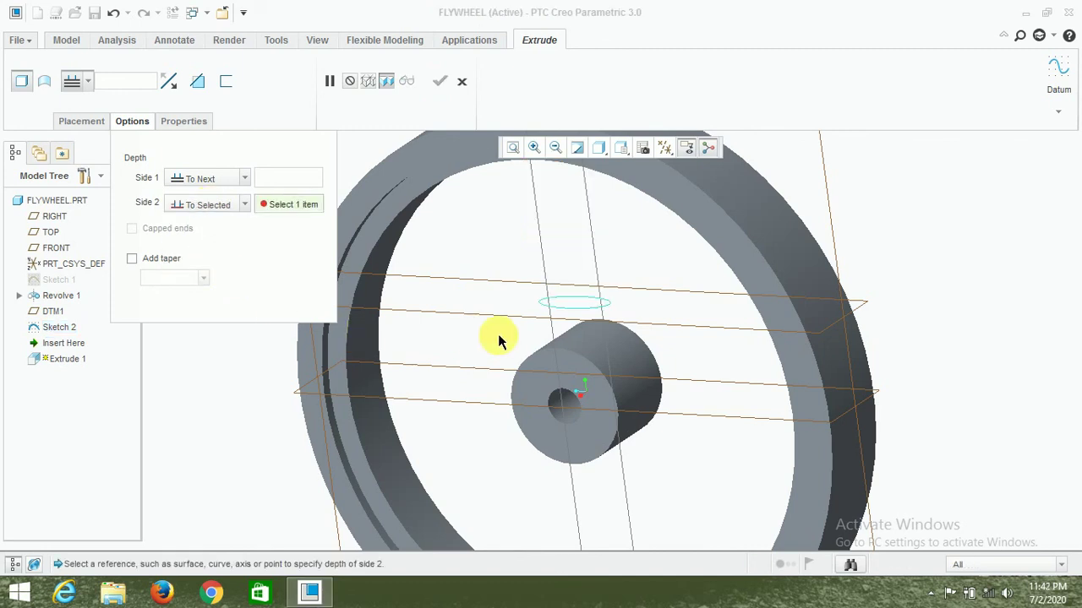
left_click(586, 350)
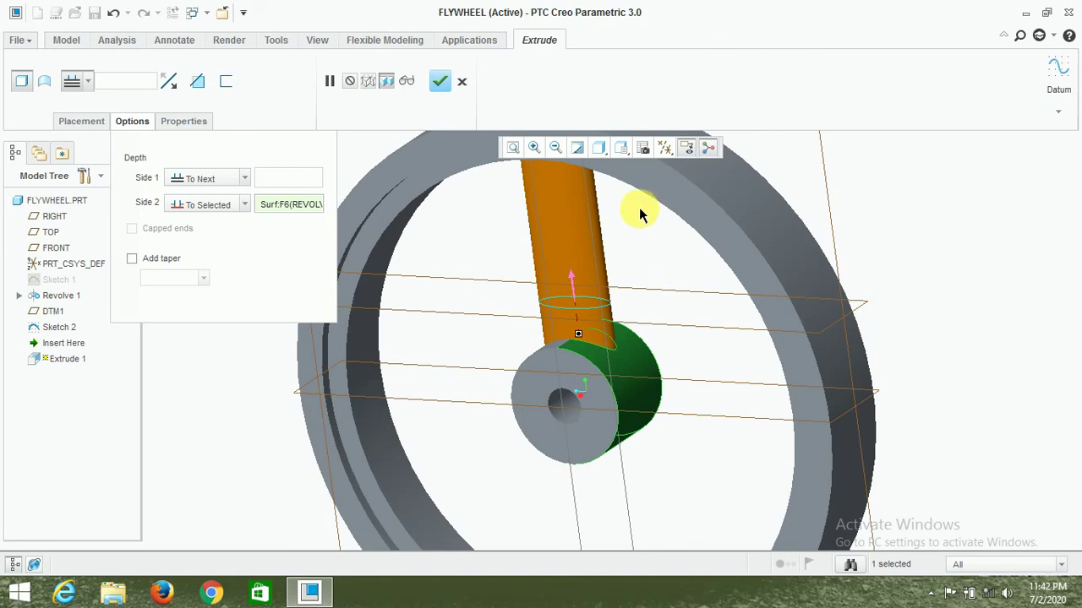
middle_click_drag(637, 237, 620, 225)
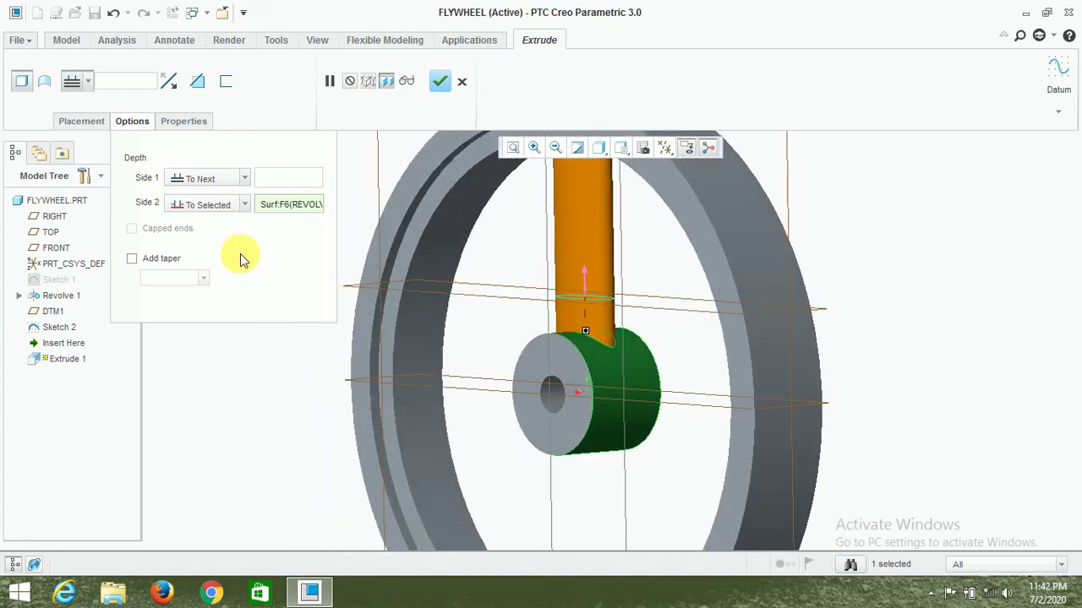
left_click(132, 259)
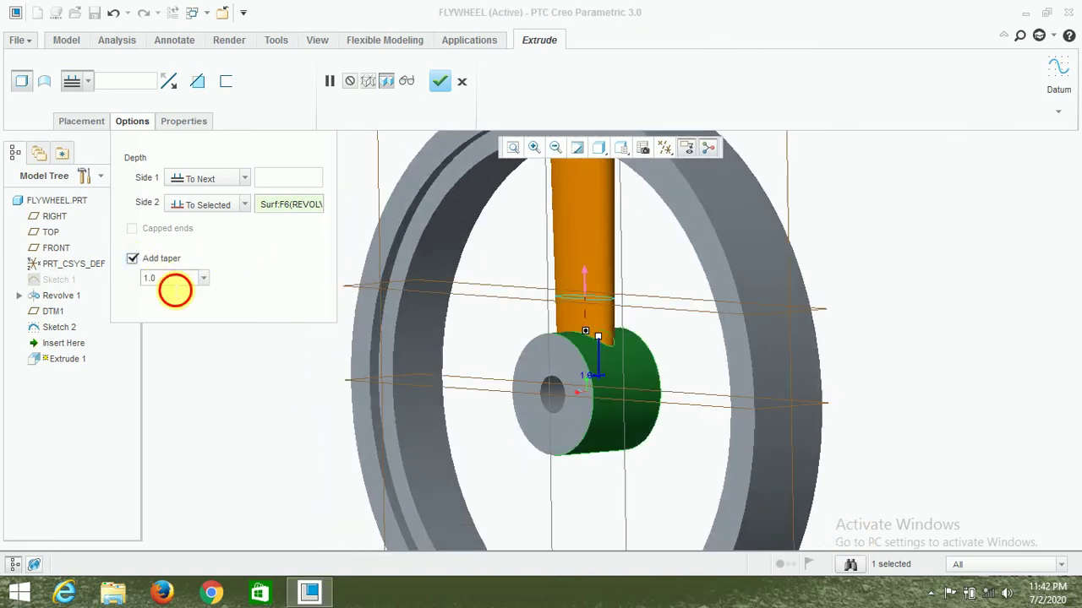
double_click(150, 282)
type("4")
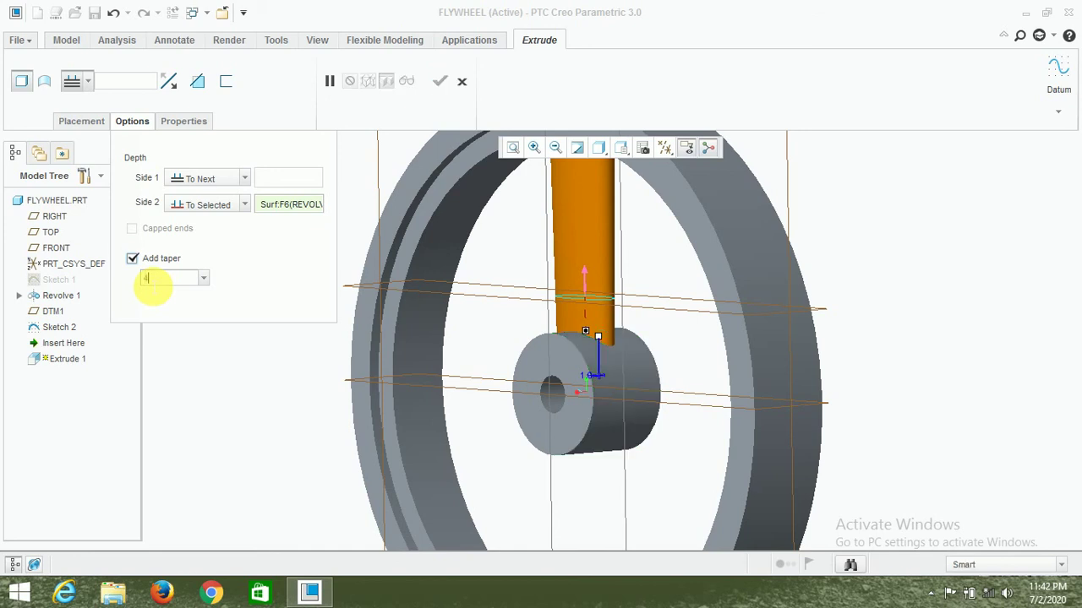
key("Return")
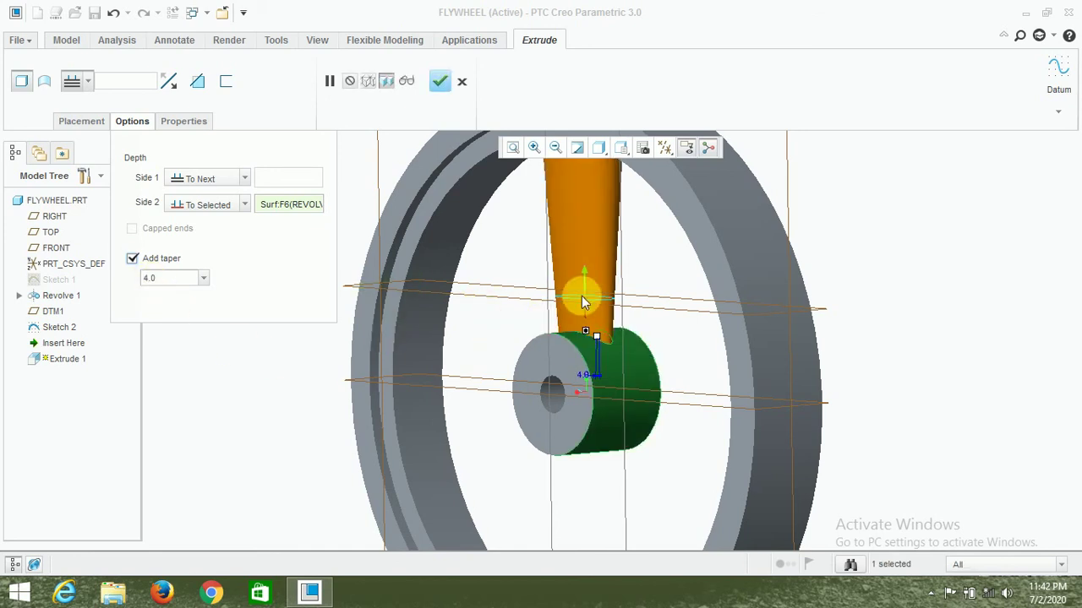
left_click(584, 276)
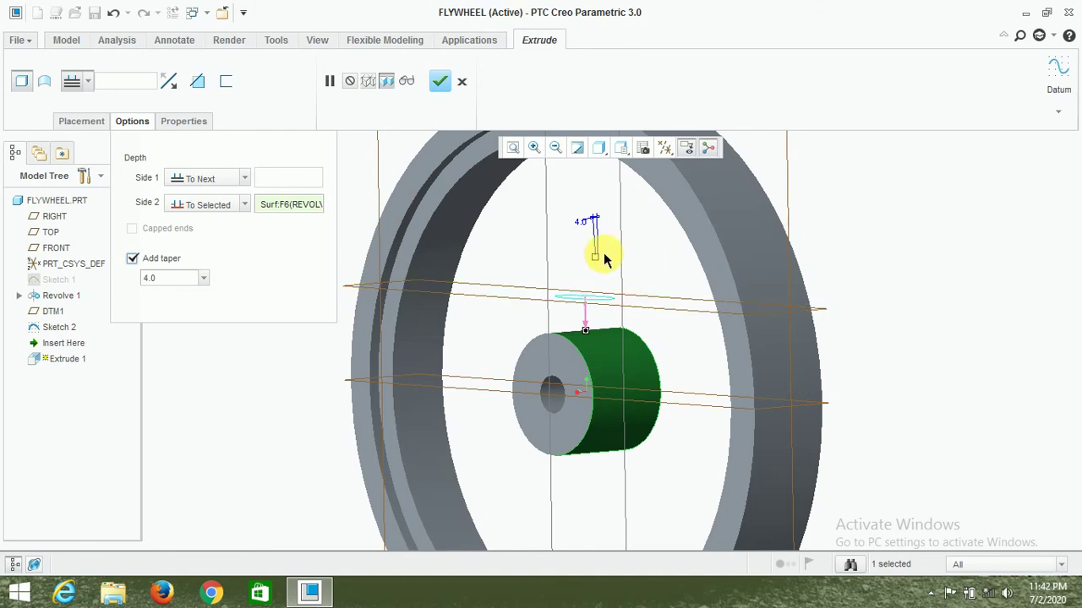
left_click_drag(169, 281, 131, 285)
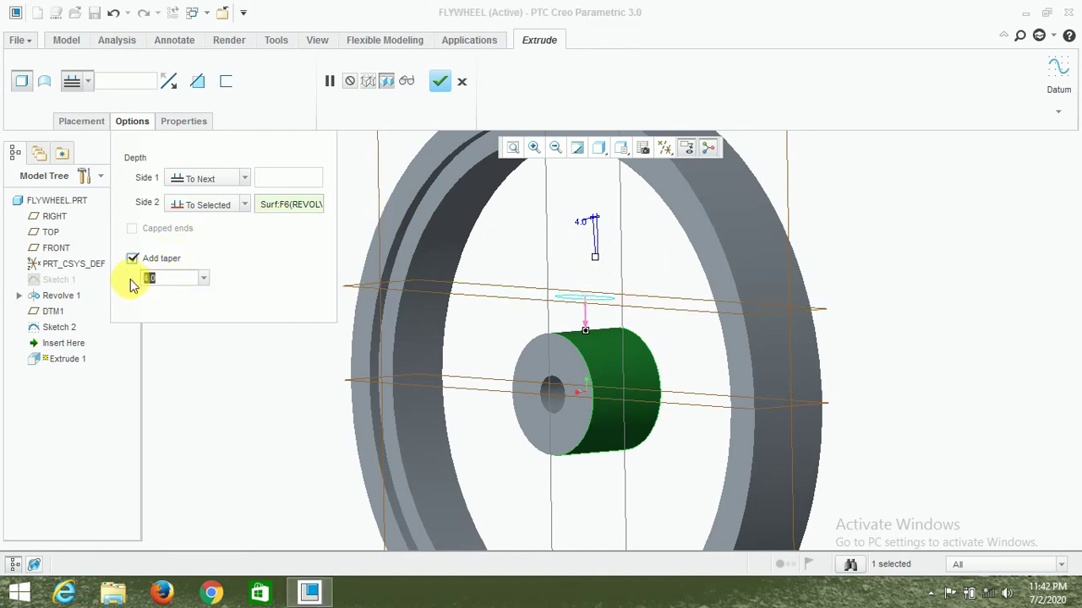
type("3")
key("Return")
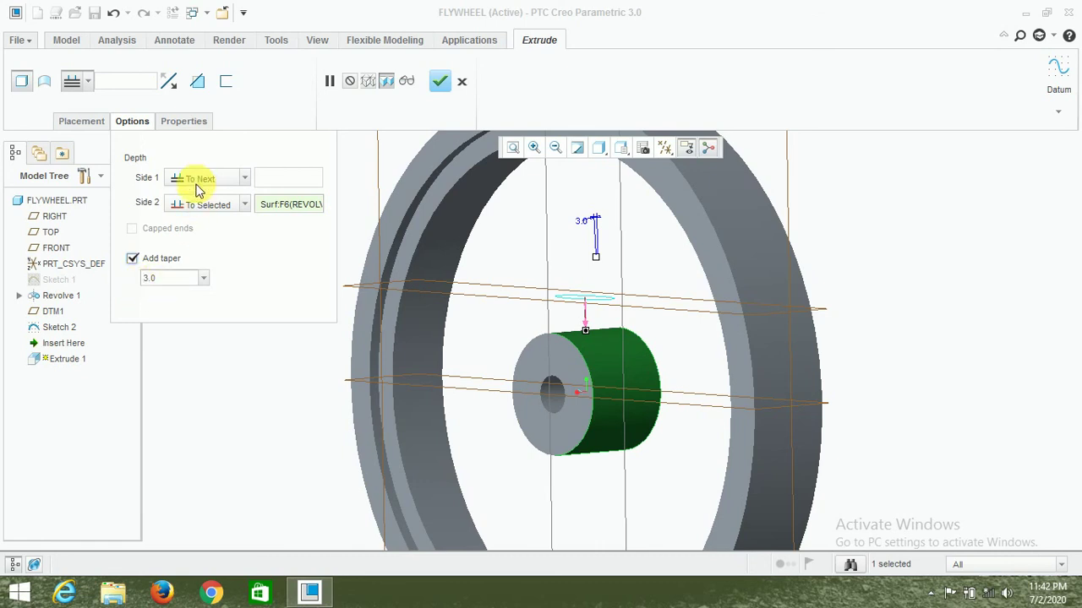
Switch the second side to To Next and start cancelling the extrusion
left_click(192, 213)
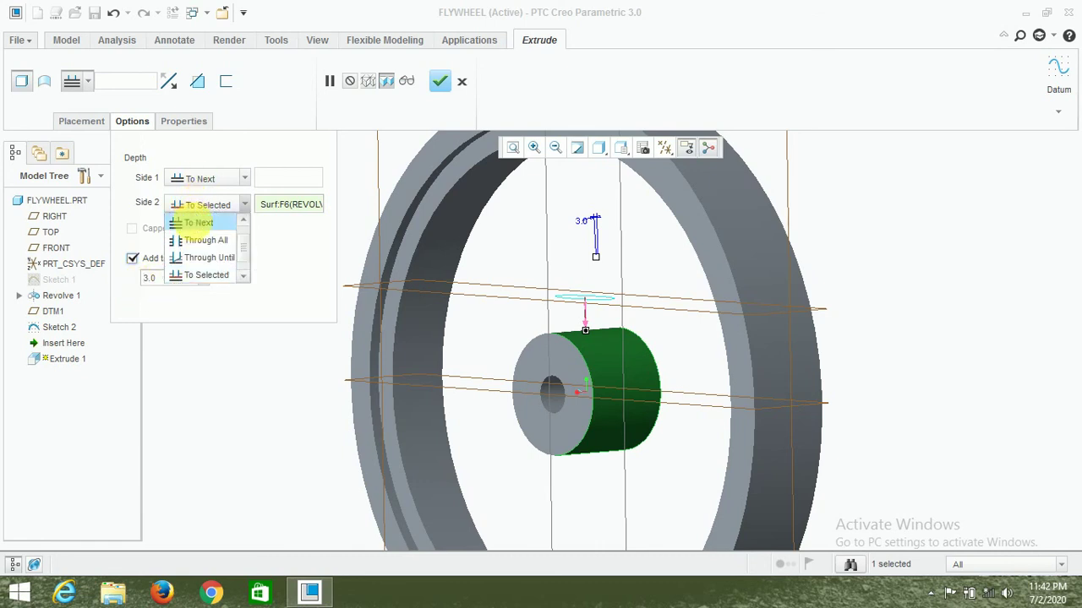
left_click(194, 222)
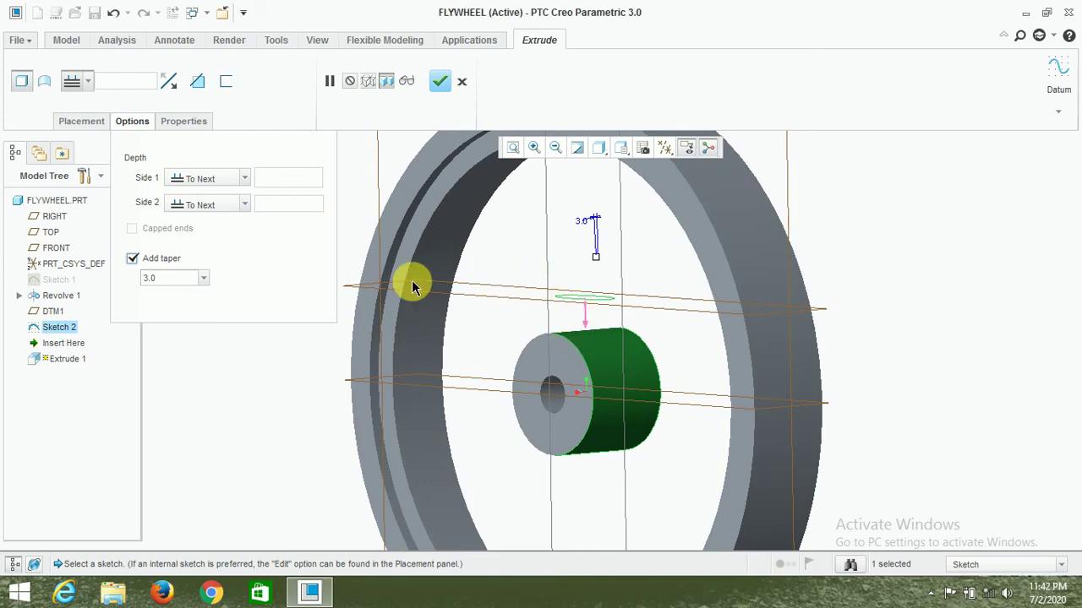
left_click(461, 82)
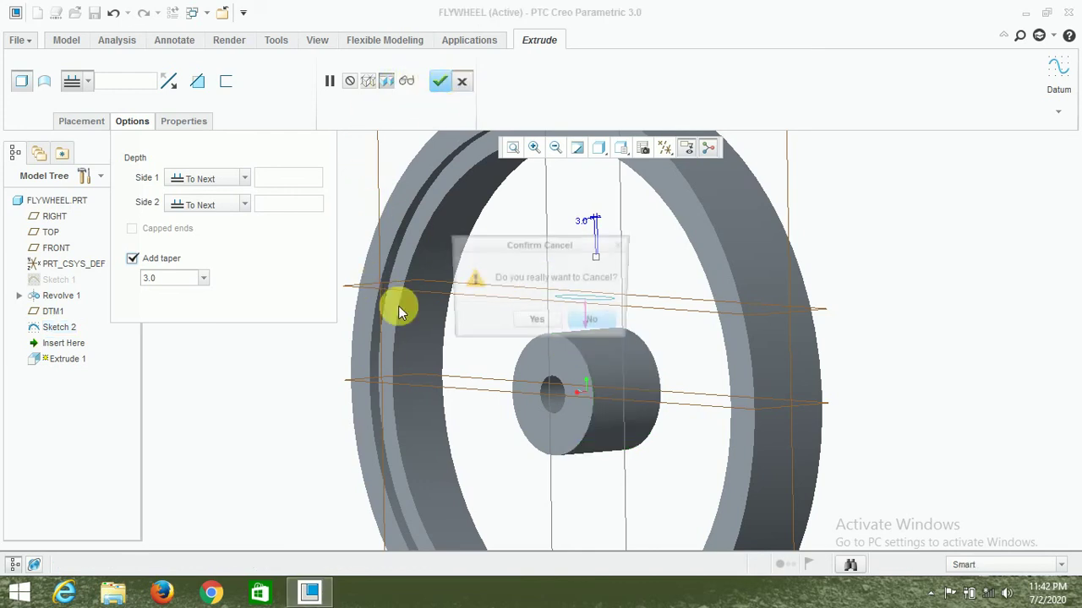
Confirm the cancel, then extrude Sketch 2 reversed toward the hub with depth To Next
left_click(550, 325)
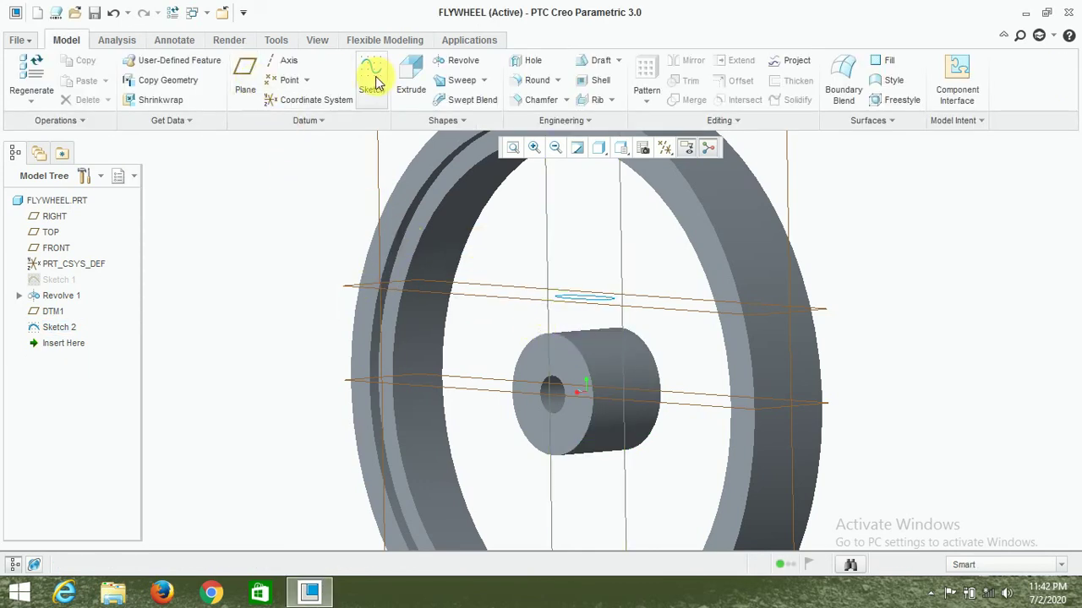
left_click(405, 72)
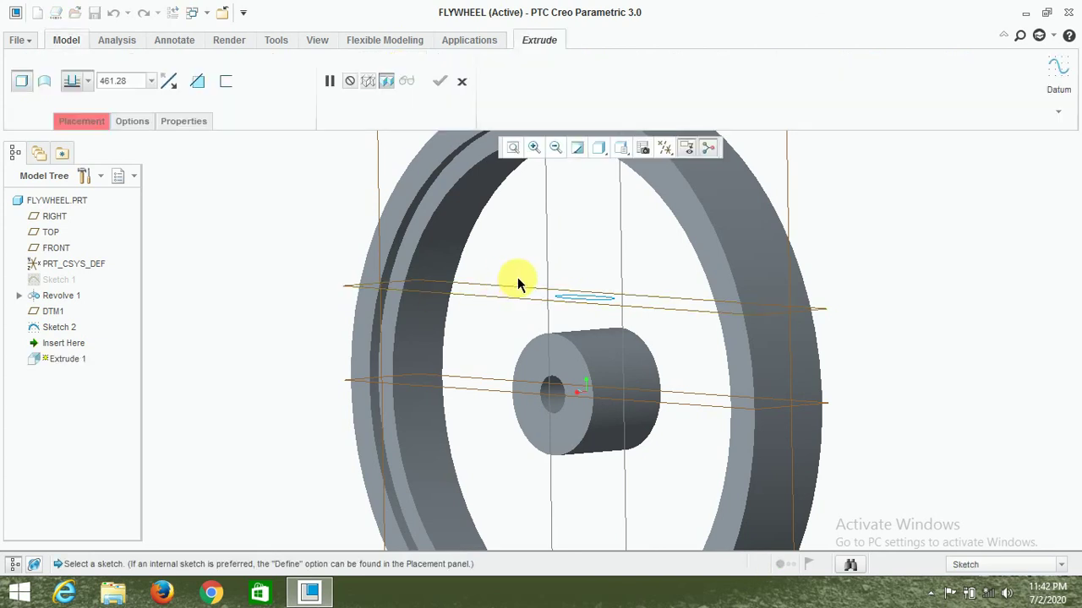
left_click(564, 296)
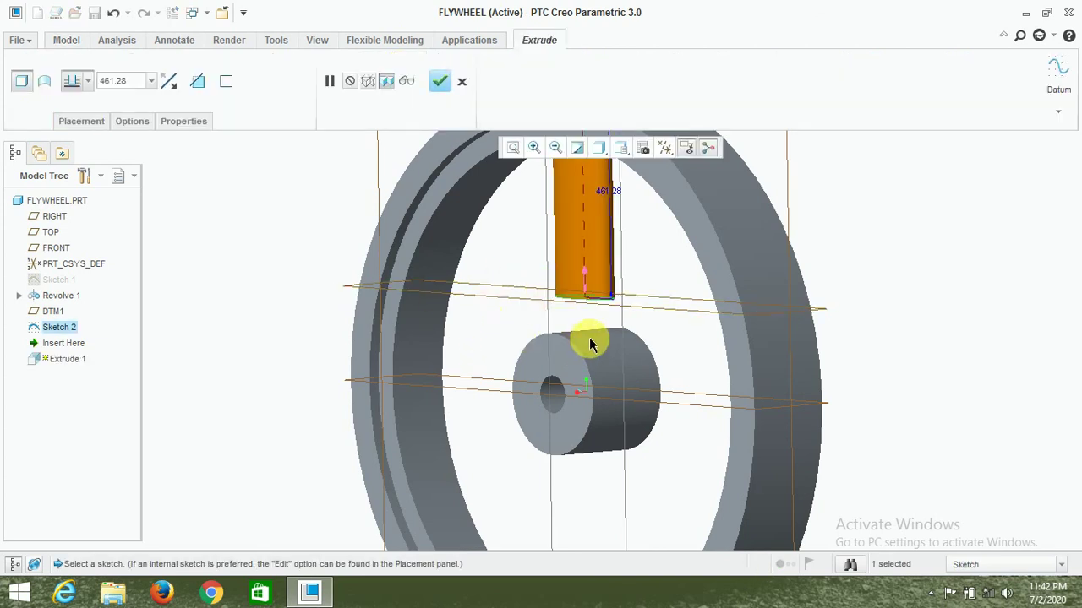
left_click(586, 272)
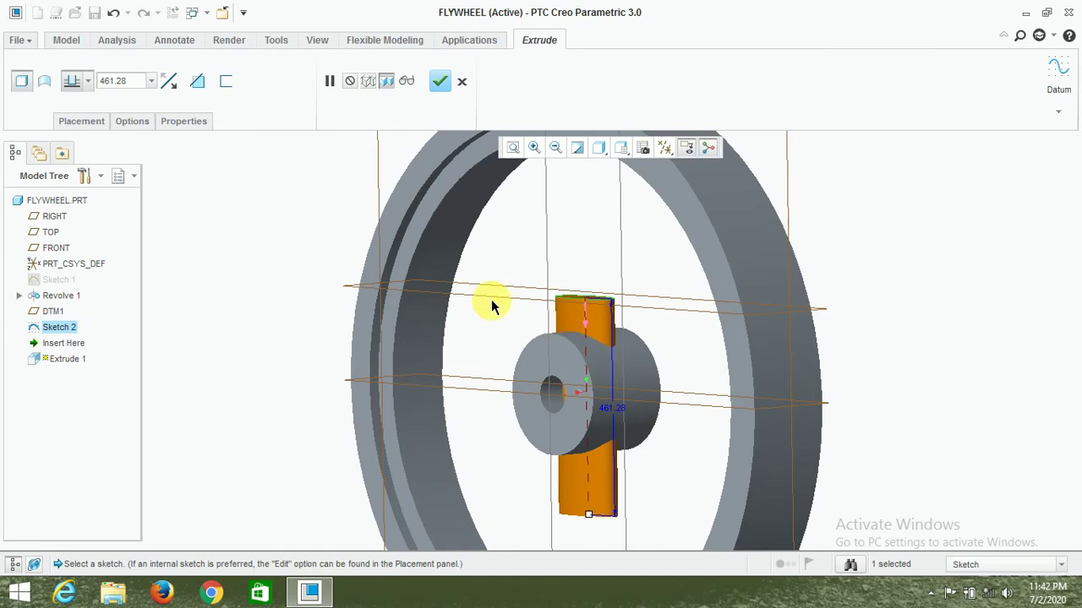
left_click(88, 81)
left_click(73, 153)
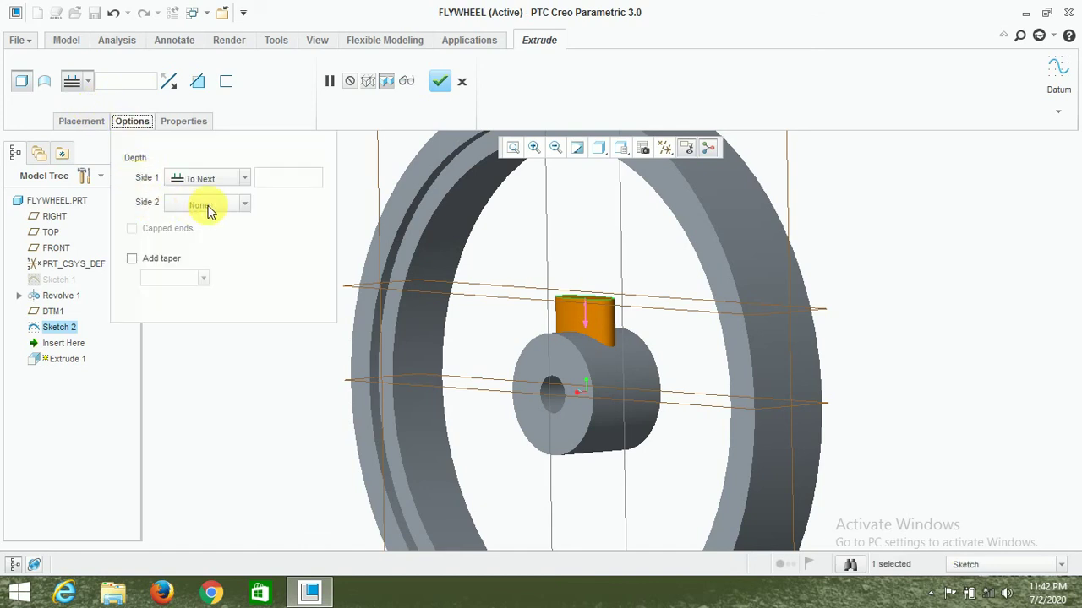
Limit the extrusion's second side at the selected inner rim surface
left_click(206, 205)
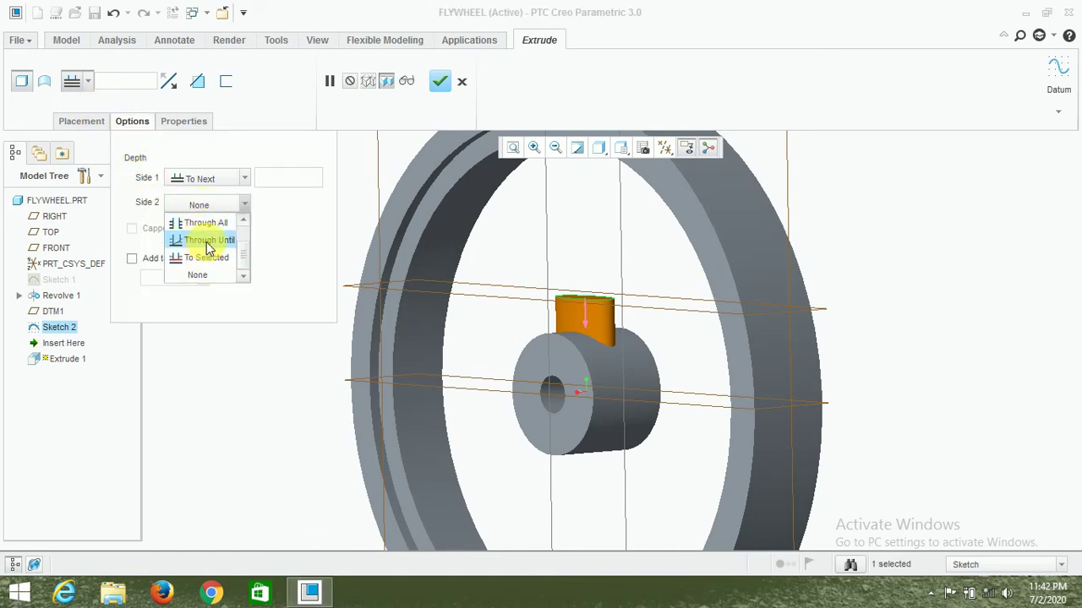
left_click(202, 258)
middle_click_drag(578, 258, 574, 212)
left_click(598, 195)
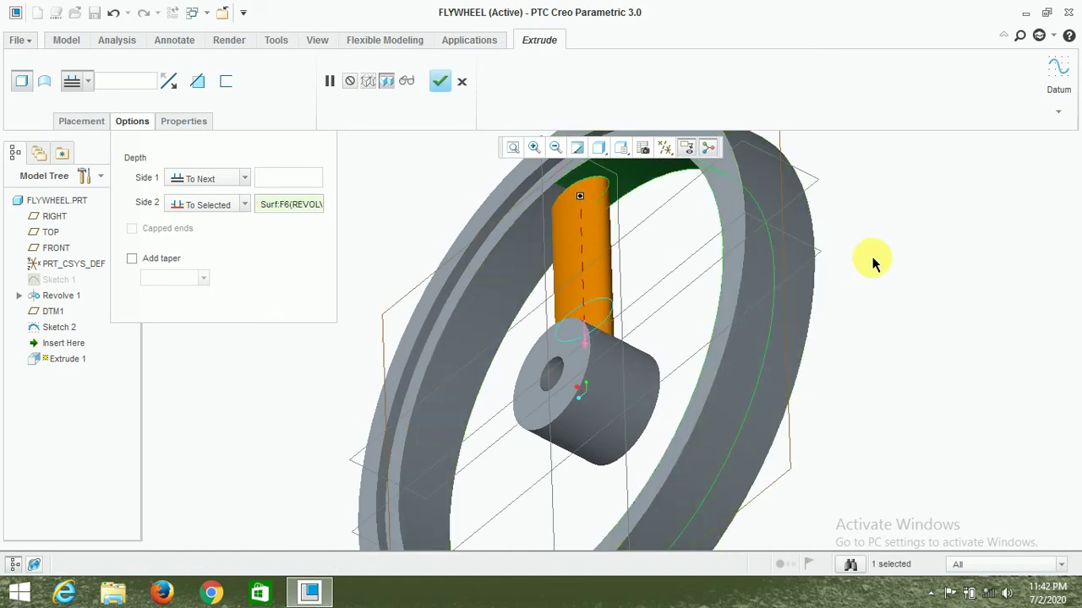
mouse_move(871, 261)
middle_mouse_down()
mouse_move(913, 282)
mouse_move(921, 317)
middle_mouse_up()
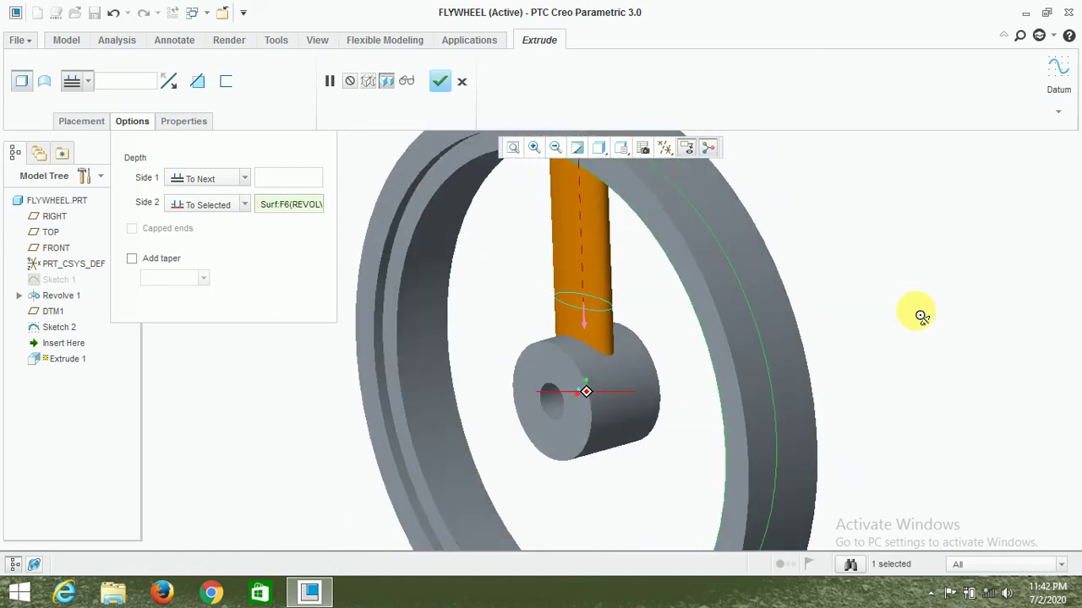
Give the spoke a 2.0 taper and finish the extrusion
left_click(131, 258)
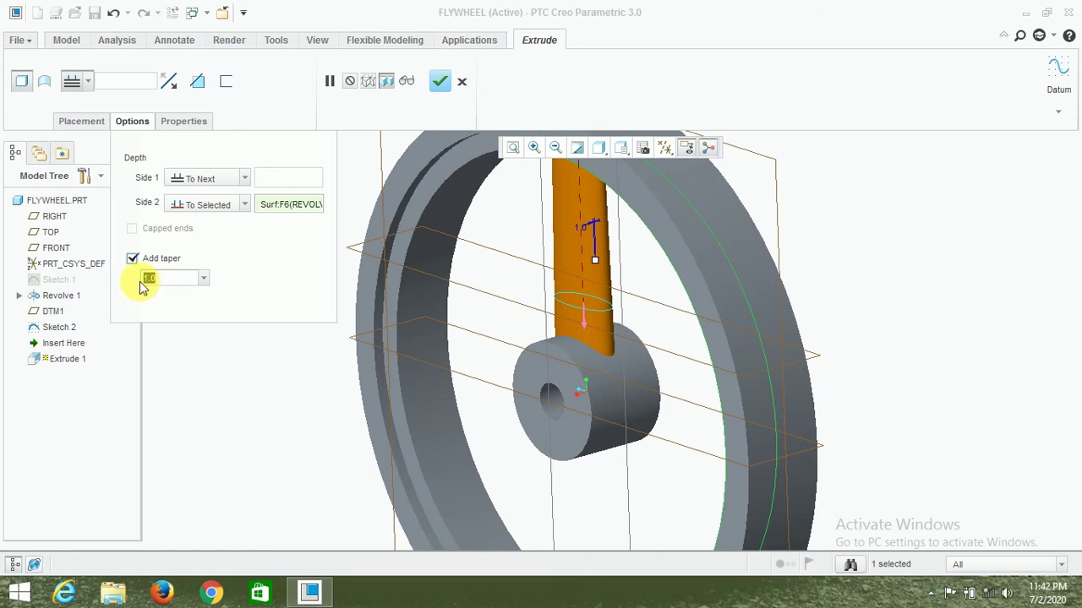
type("5")
key("Return")
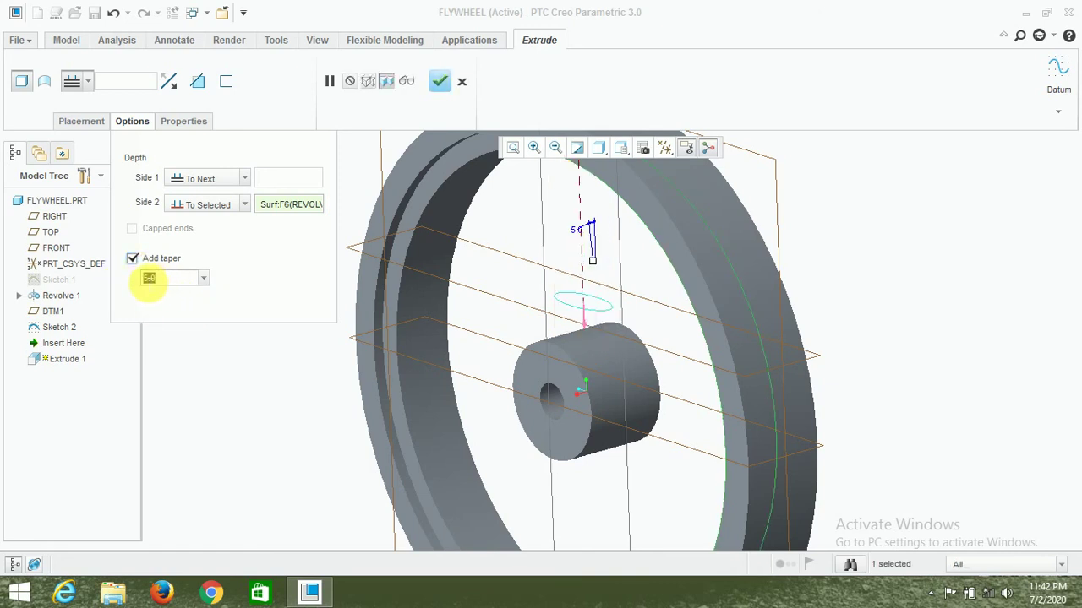
type("2")
key("Return")
scroll(310, 367, "down", 2)
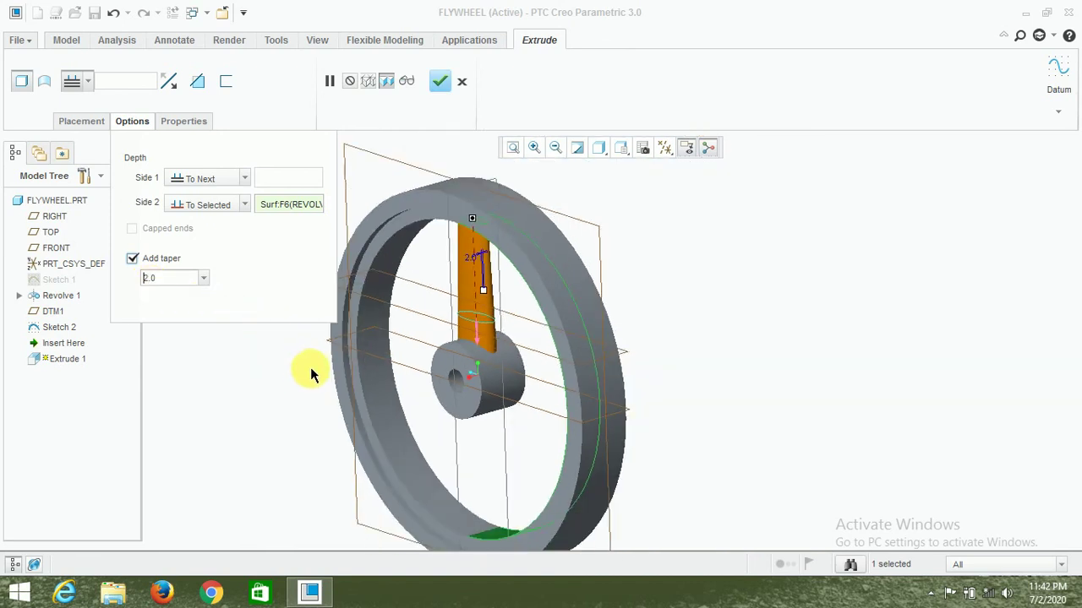
scroll(301, 361, "up", 2)
mouse_move(301, 361)
middle_mouse_down()
mouse_move(313, 333)
mouse_move(307, 301)
mouse_move(308, 409)
mouse_move(454, 310)
mouse_move(613, 345)
middle_mouse_up()
scroll(614, 346, "up", 3)
scroll(534, 388, "down", 3)
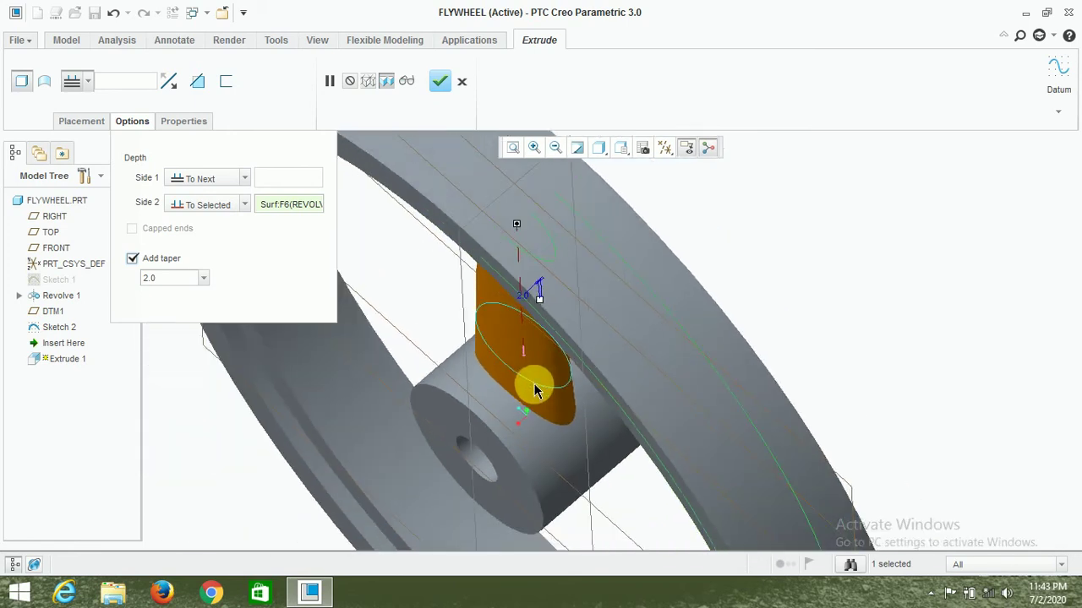
double_click(148, 279)
type("3")
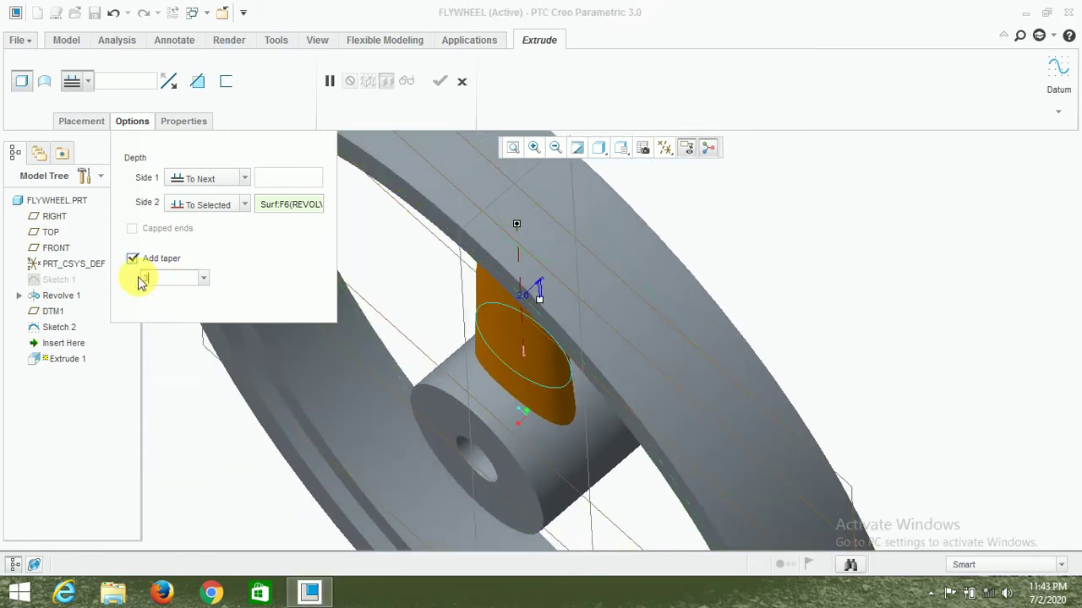
key("Return")
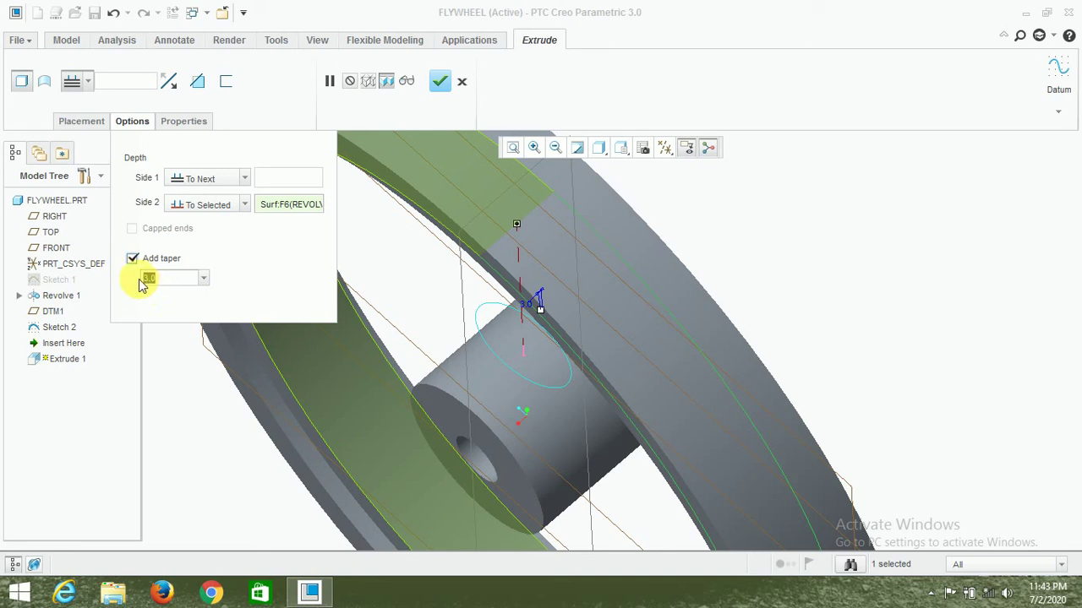
type("2")
key("Return")
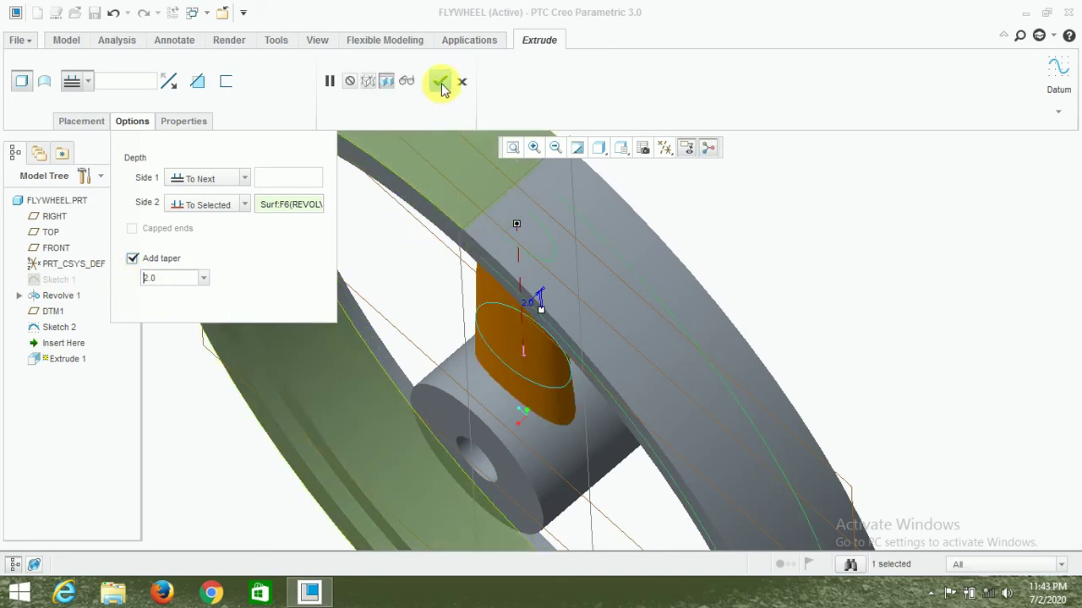
left_click(441, 82)
mouse_move(834, 333)
middle_mouse_down()
mouse_move(862, 268)
mouse_move(577, 473)
middle_mouse_up()
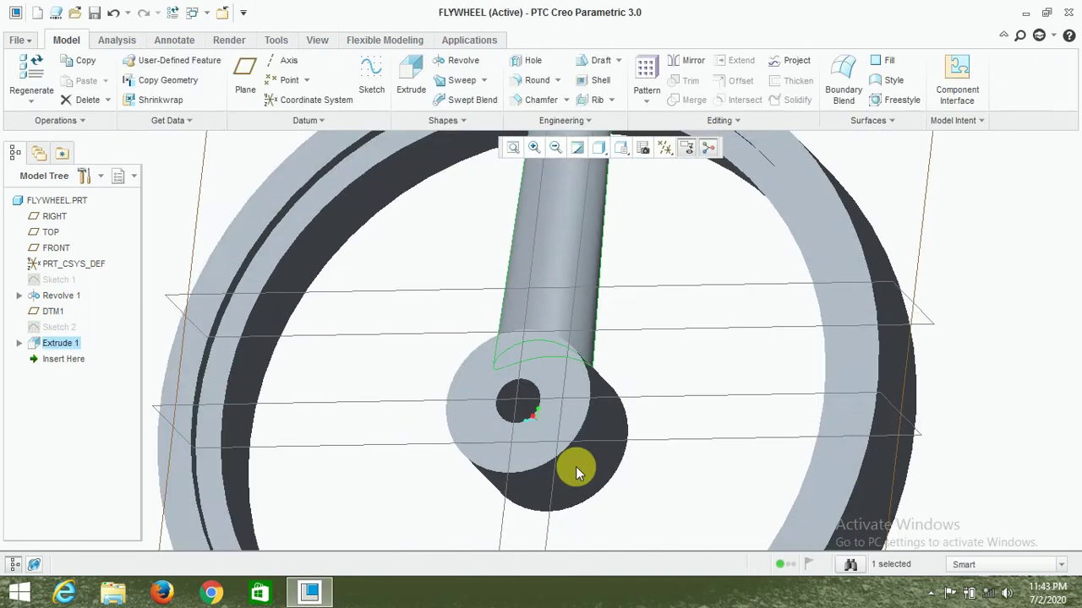
Switch the model display to Shading With Edges
scroll(577, 473, "down", 3)
left_click(913, 244)
mouse_move(918, 245)
middle_mouse_down()
mouse_move(919, 345)
mouse_move(933, 254)
mouse_move(923, 292)
middle_mouse_up()
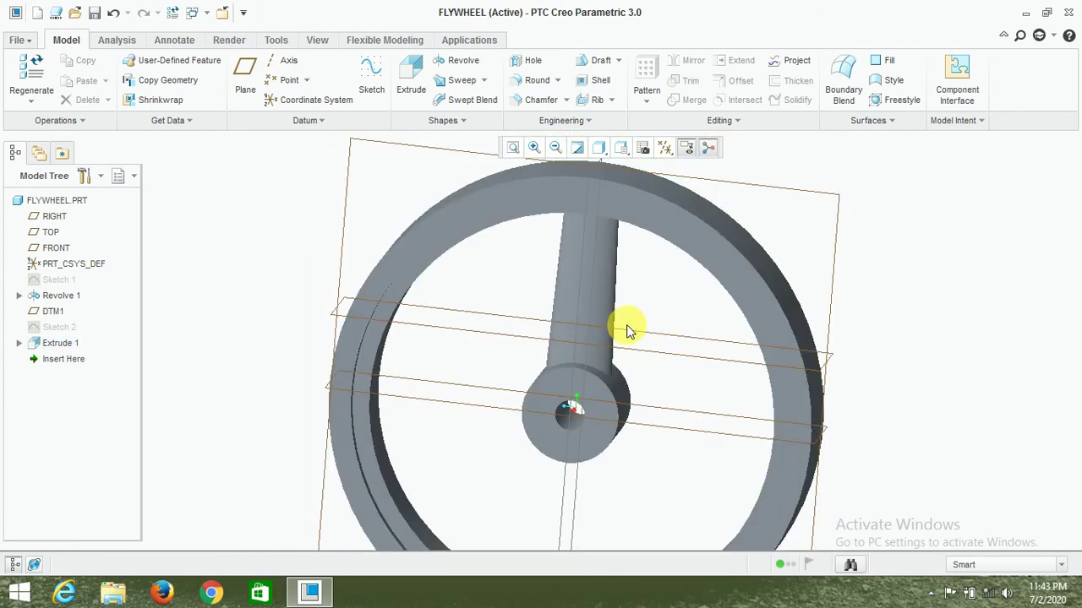
left_click(599, 149)
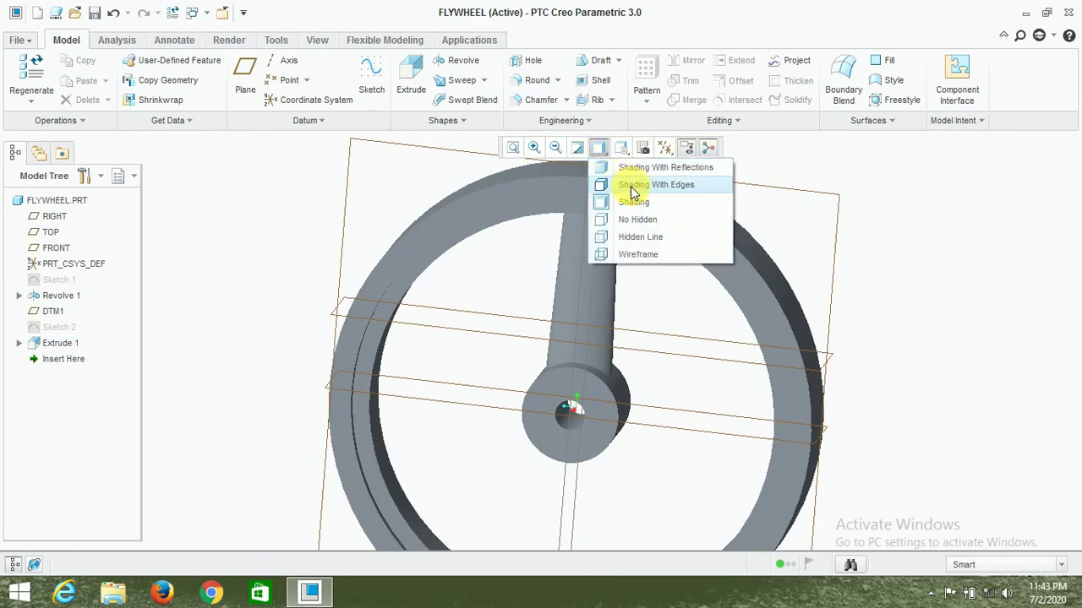
left_click(632, 185)
Pattern the spoke by Axis, showing datum axes to pick the hub's central axis
left_click(599, 257)
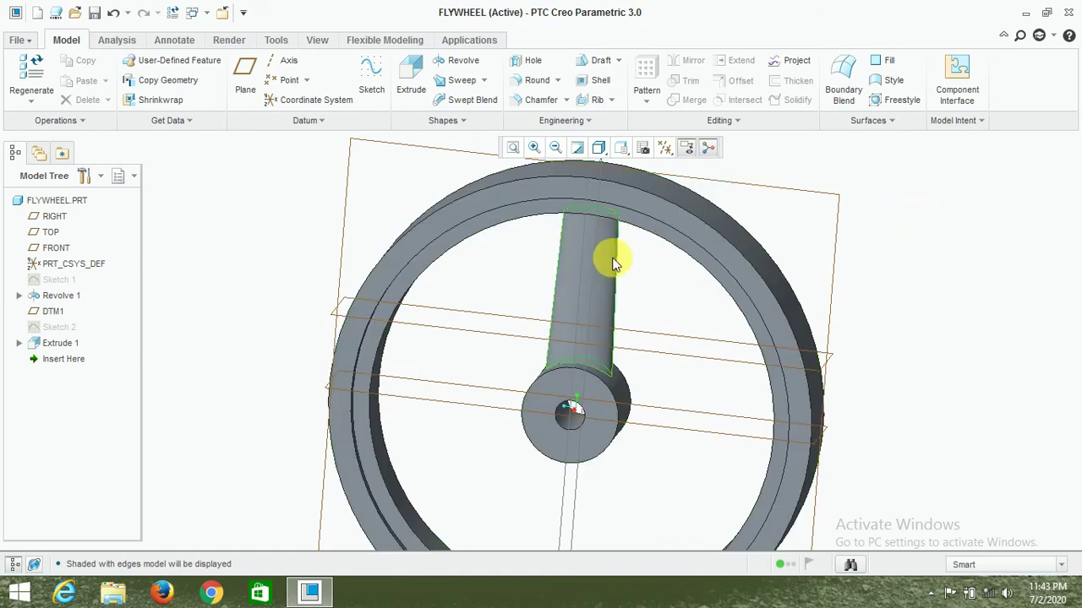
left_click(646, 72)
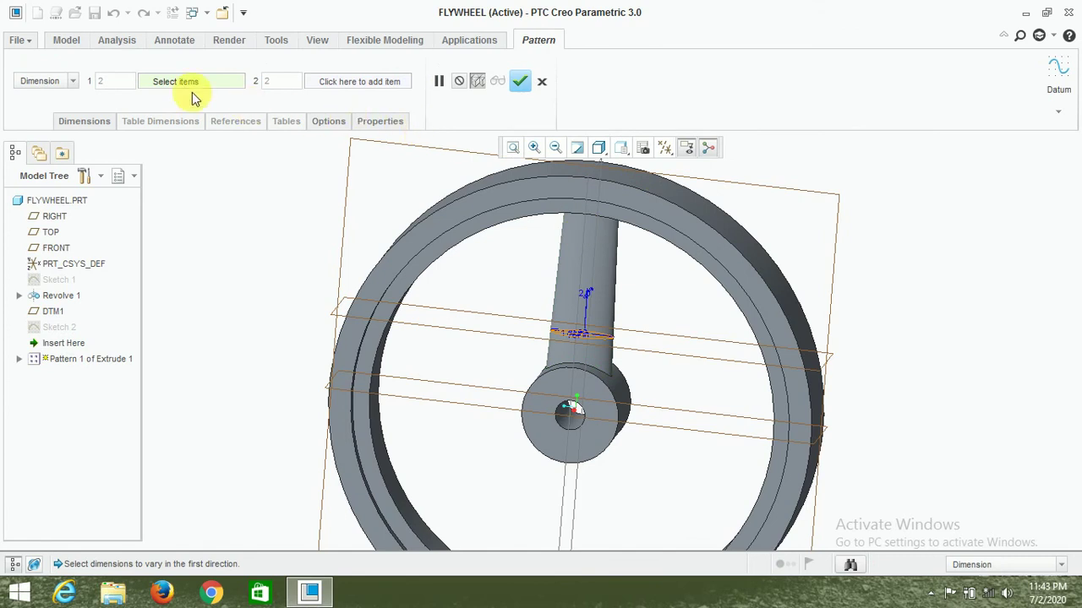
left_click(66, 80)
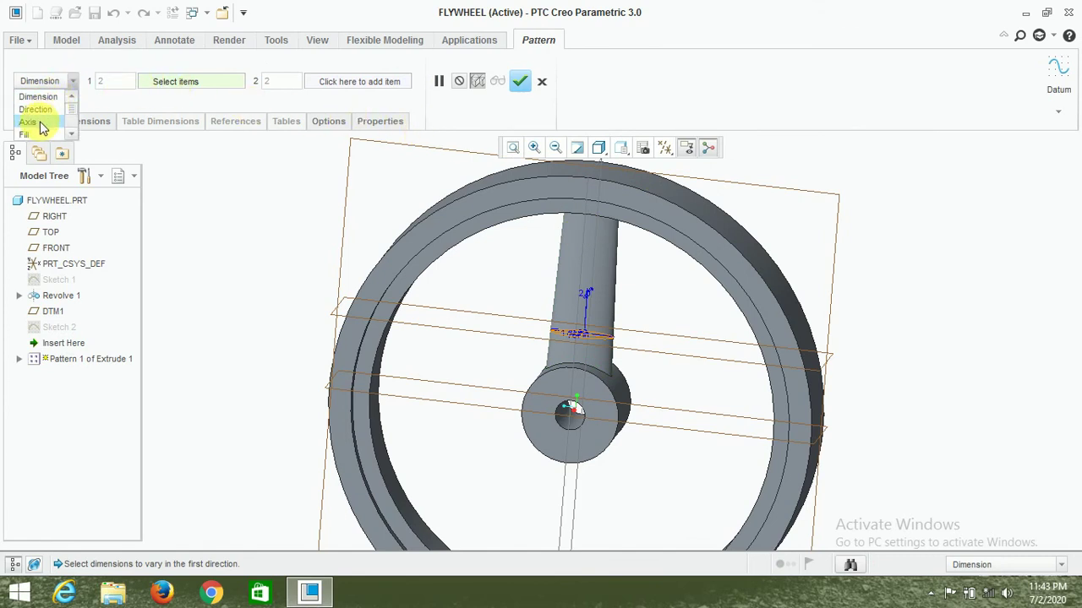
left_click(30, 122)
scroll(633, 443, "down", 5)
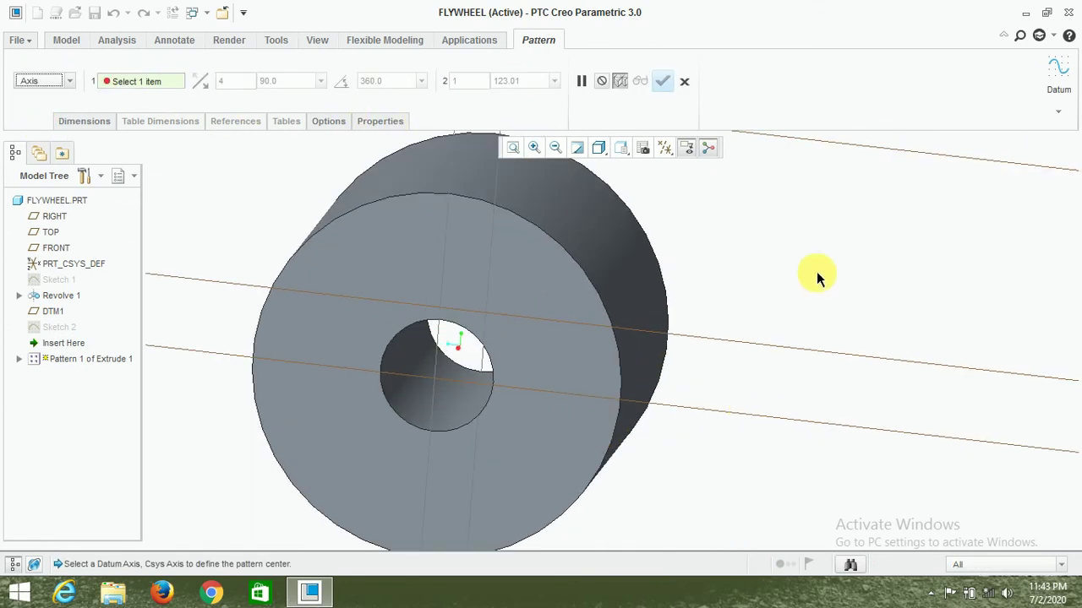
mouse_move(817, 279)
middle_mouse_down()
mouse_move(821, 251)
mouse_move(790, 251)
middle_mouse_up()
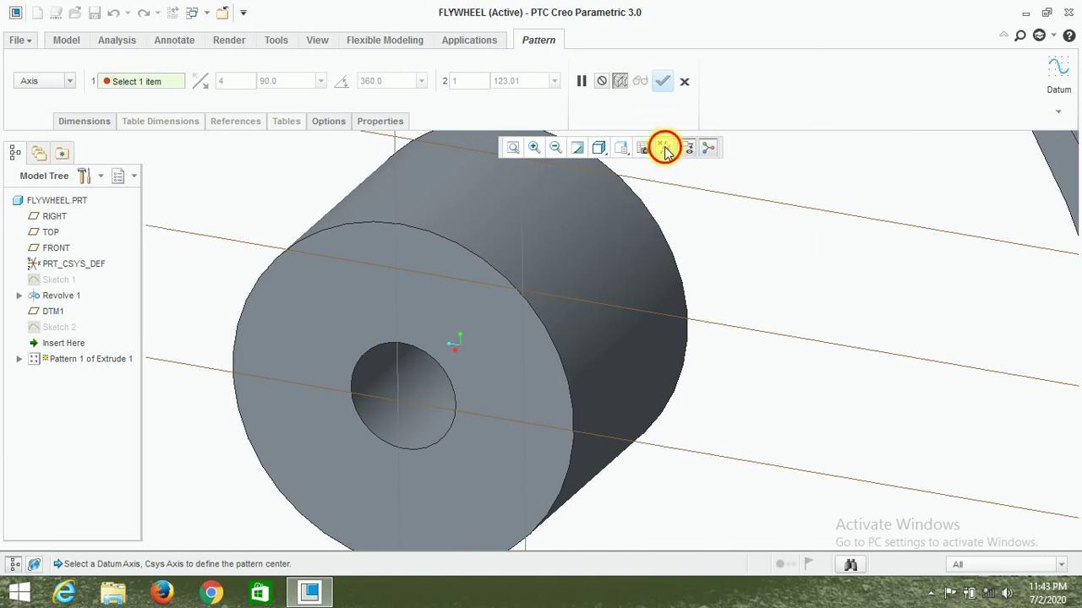
left_click(665, 149)
left_click(664, 184)
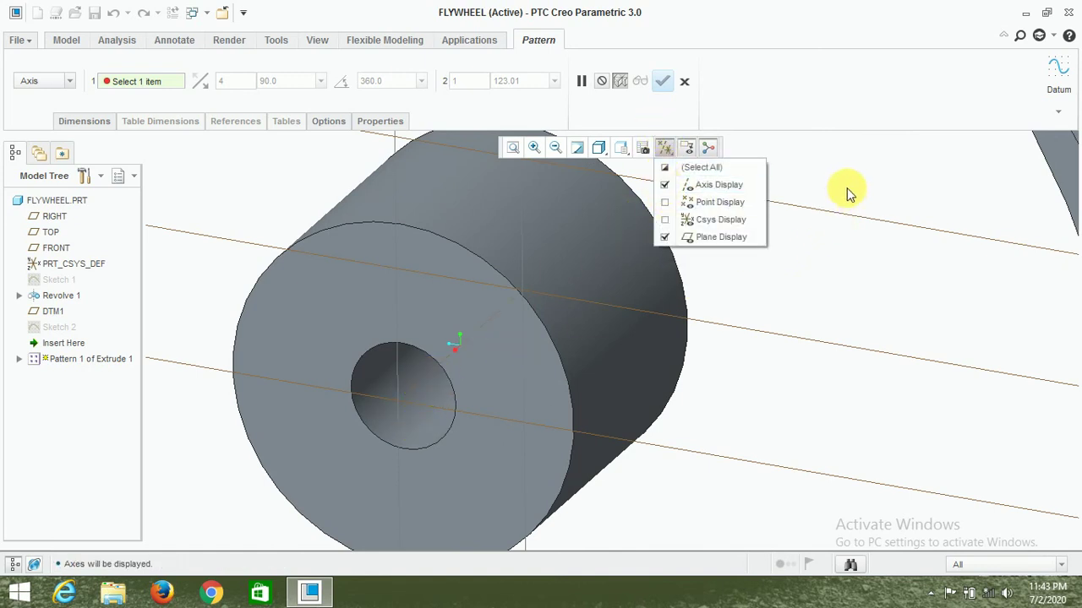
left_click(845, 188)
left_click(432, 377)
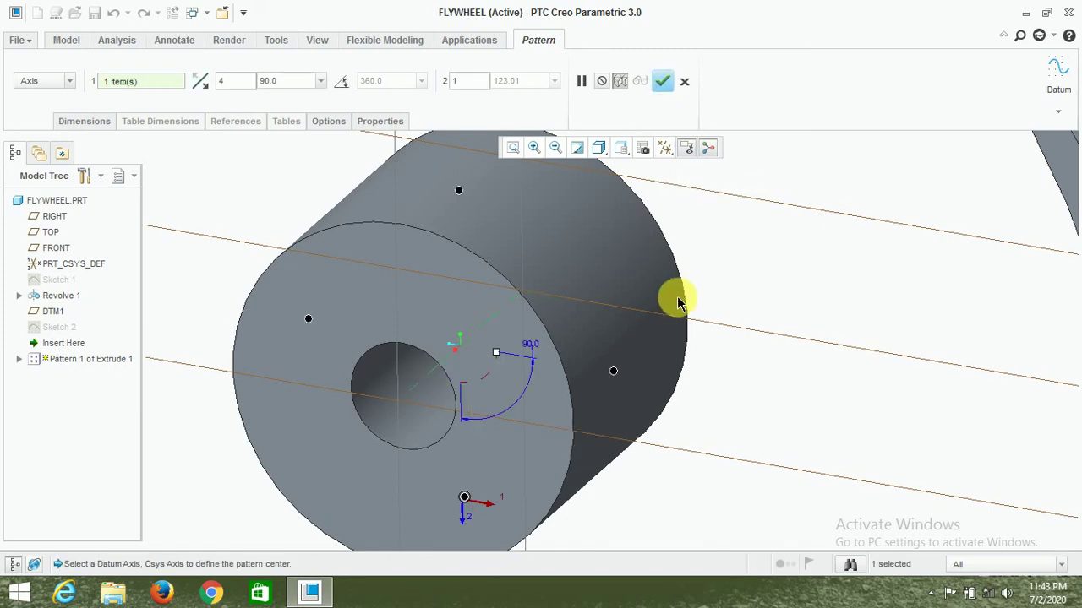
Set 5 members spread over 360° and create the spoke pattern
scroll(676, 308, "down", 2)
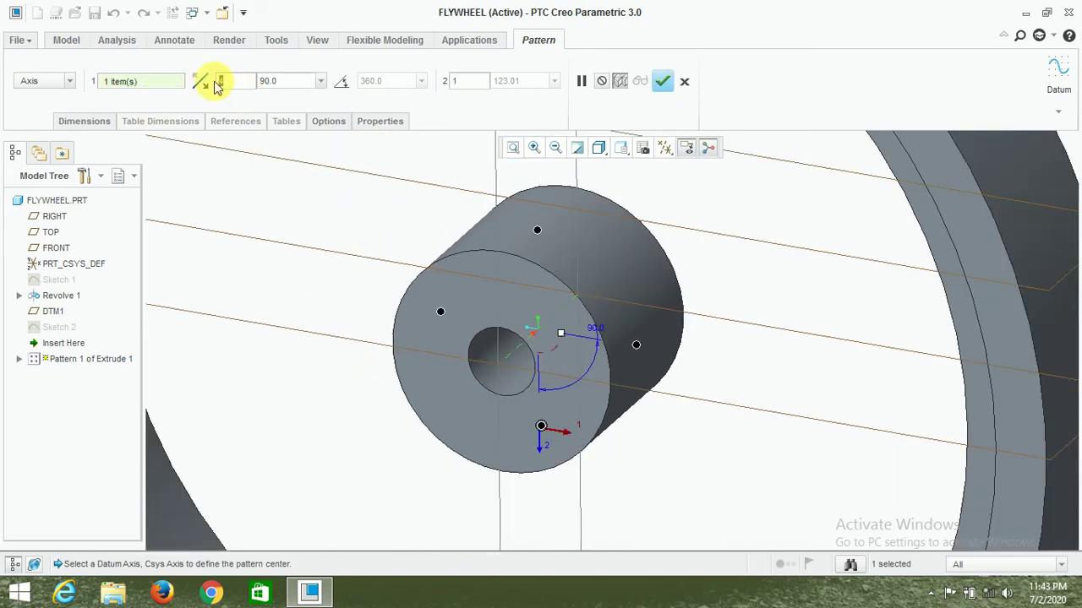
type("5")
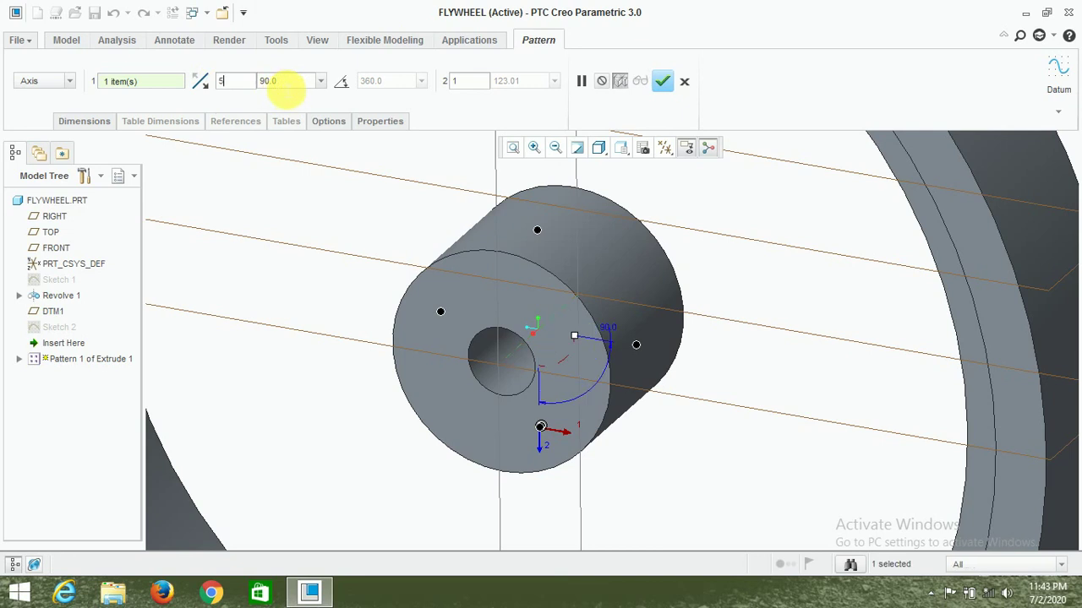
left_click(342, 81)
scroll(507, 253, "down", 1)
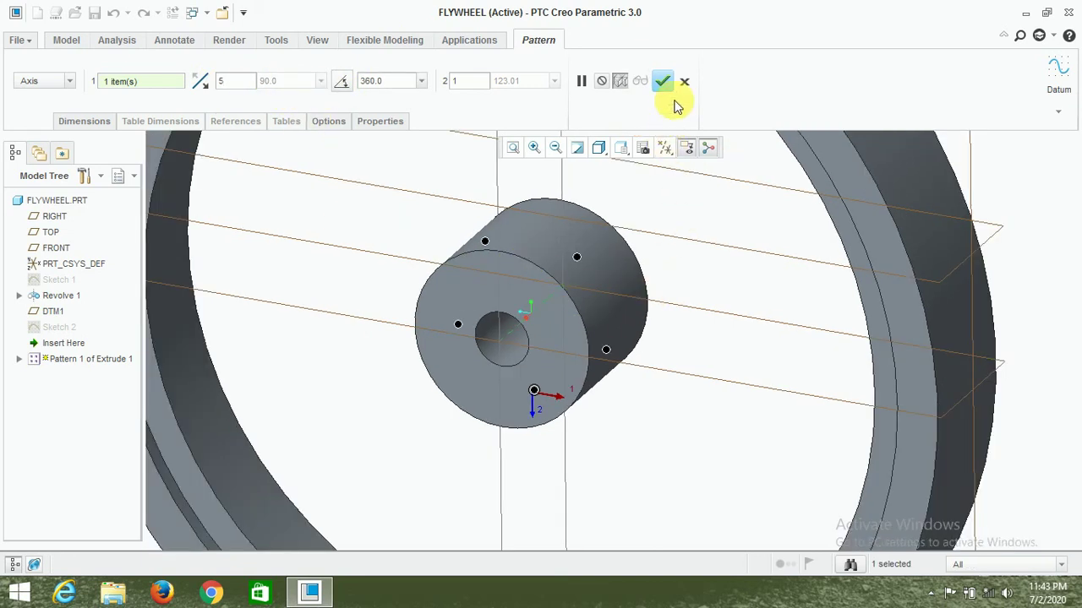
left_click(663, 82)
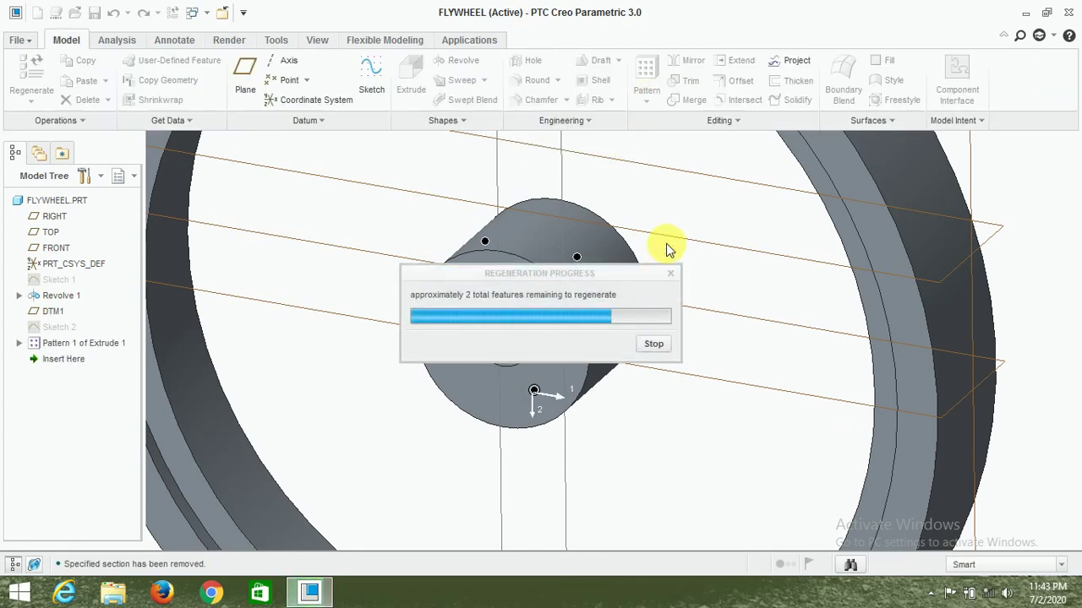
scroll(761, 313, "down", 2)
left_click(950, 329)
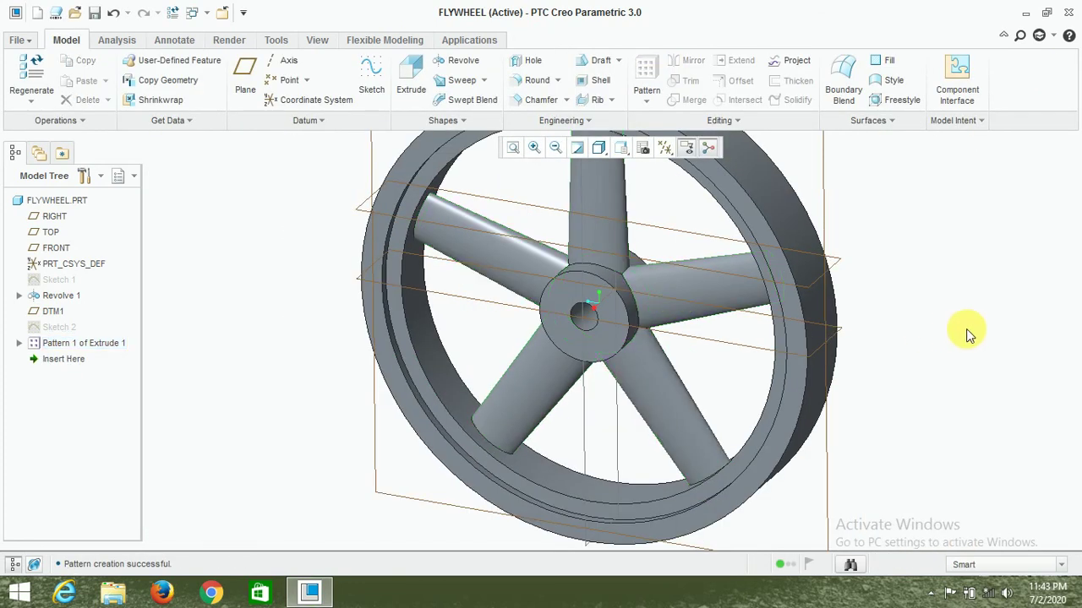
mouse_move(969, 335)
middle_mouse_down()
mouse_move(989, 295)
mouse_move(978, 369)
mouse_move(980, 309)
mouse_move(999, 270)
mouse_move(969, 381)
mouse_move(975, 349)
middle_mouse_up()
scroll(652, 318, "up", 5)
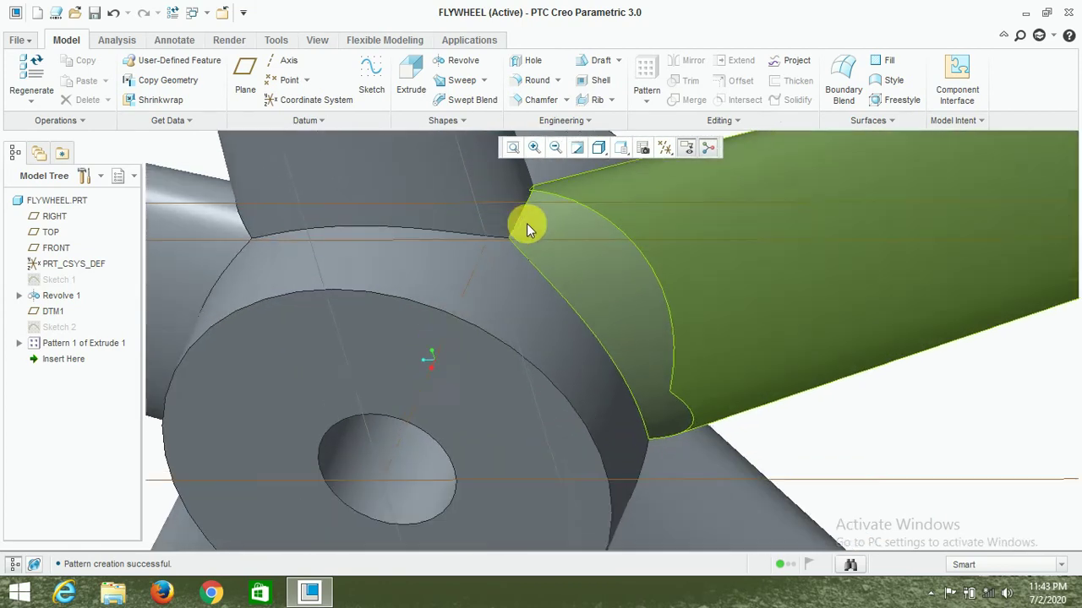
scroll(574, 245, "down", 3)
scroll(626, 271, "down", 2)
mouse_move(1019, 236)
middle_mouse_down()
mouse_move(992, 222)
mouse_move(989, 181)
mouse_move(988, 245)
mouse_move(1009, 293)
mouse_move(998, 350)
mouse_move(990, 229)
mouse_move(925, 259)
middle_mouse_up()
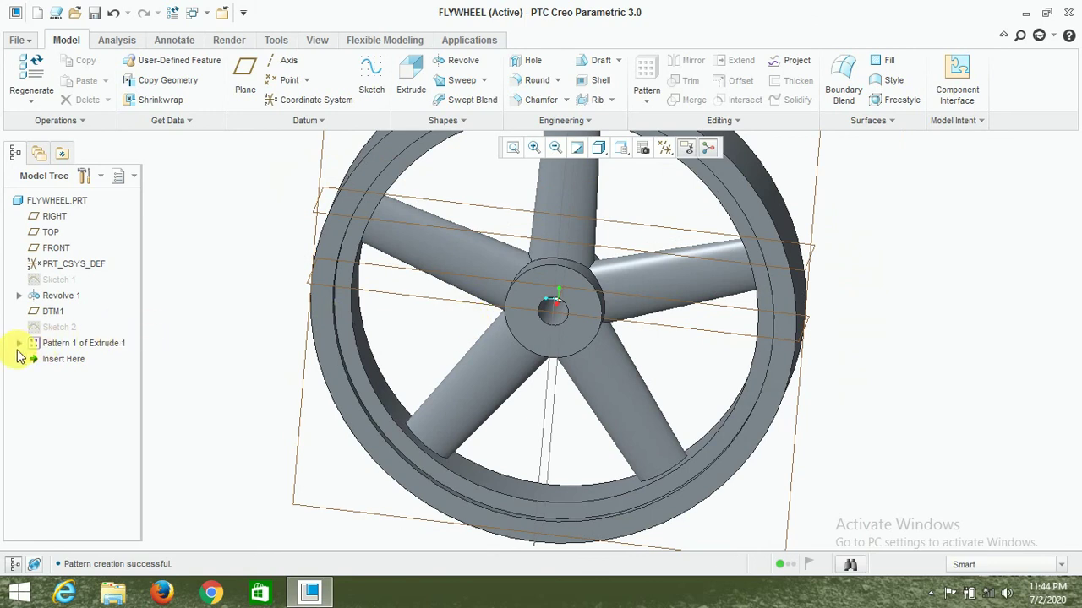
left_click(58, 328)
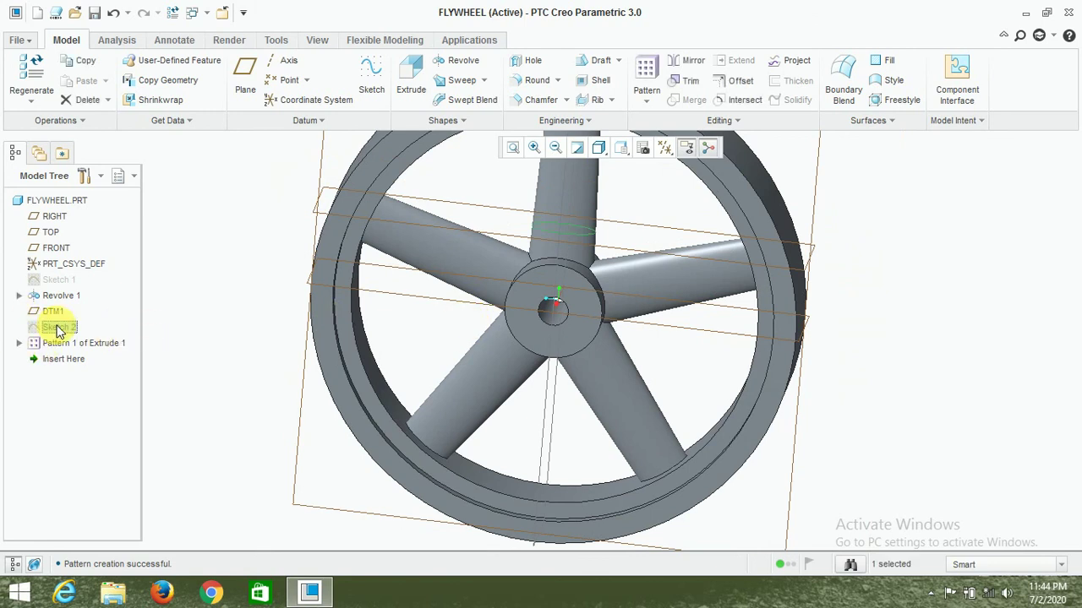
right_click(58, 329)
Edit Sketch 2 so the ellipse is 155 wide and 70 high, regenerating the spokes
left_click(110, 47)
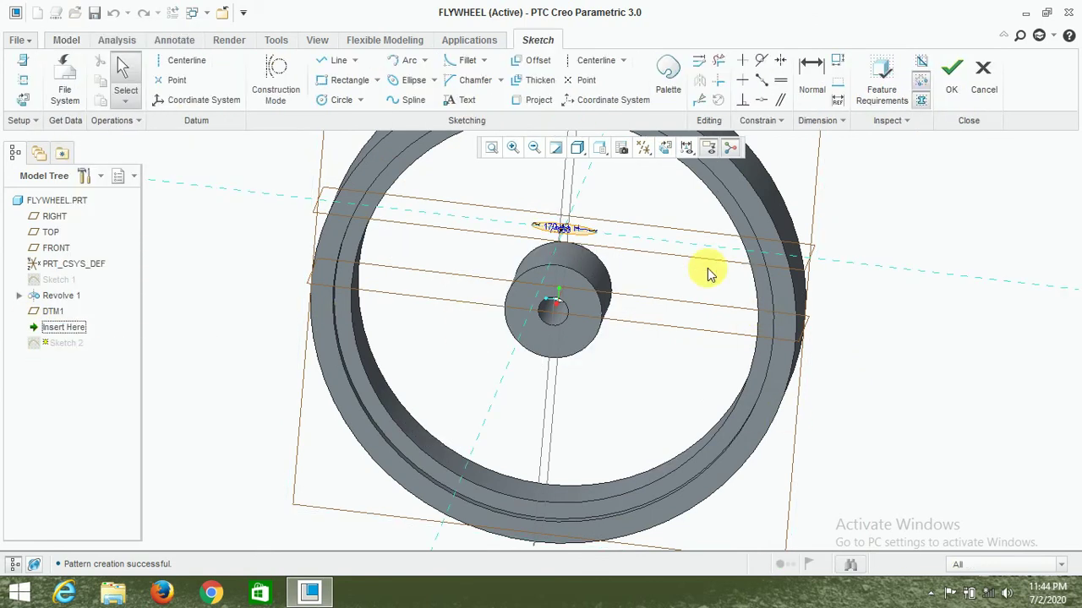
middle_click_drag(708, 273, 677, 329)
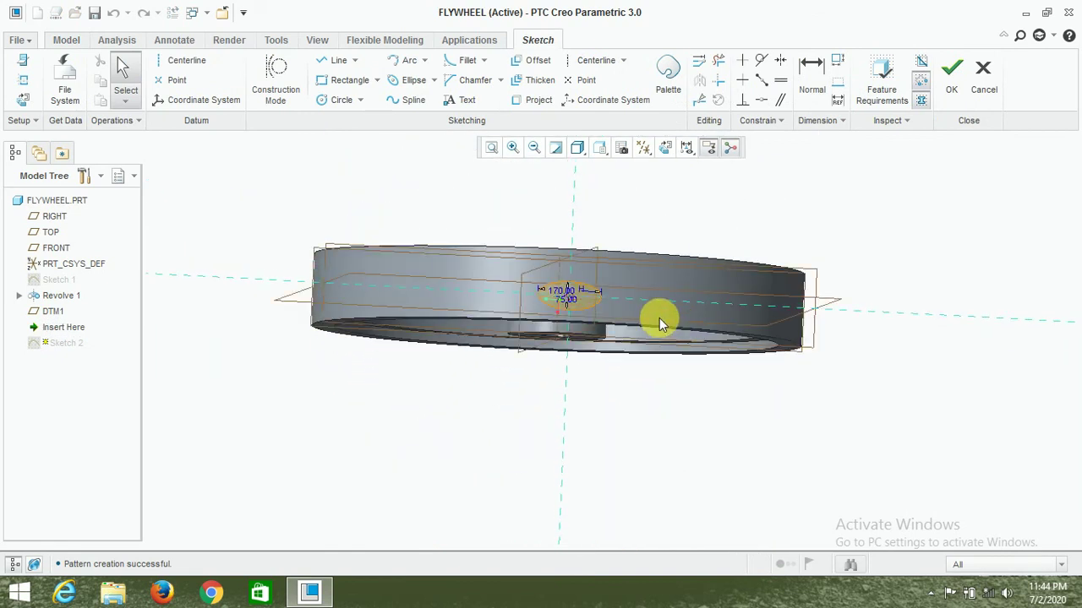
left_click(667, 148)
type("155")
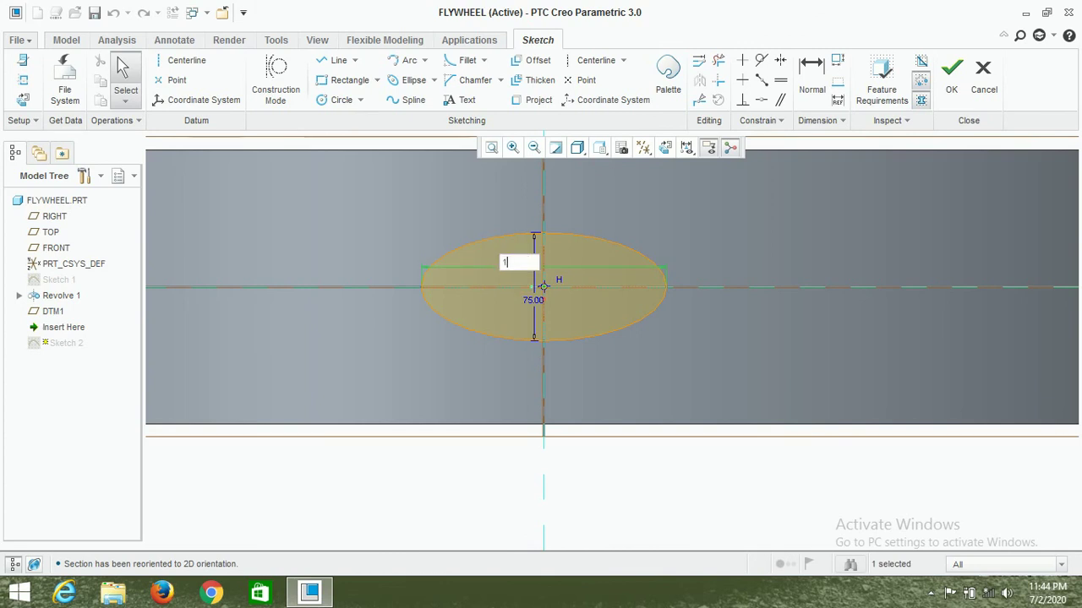
key("Return")
type("70")
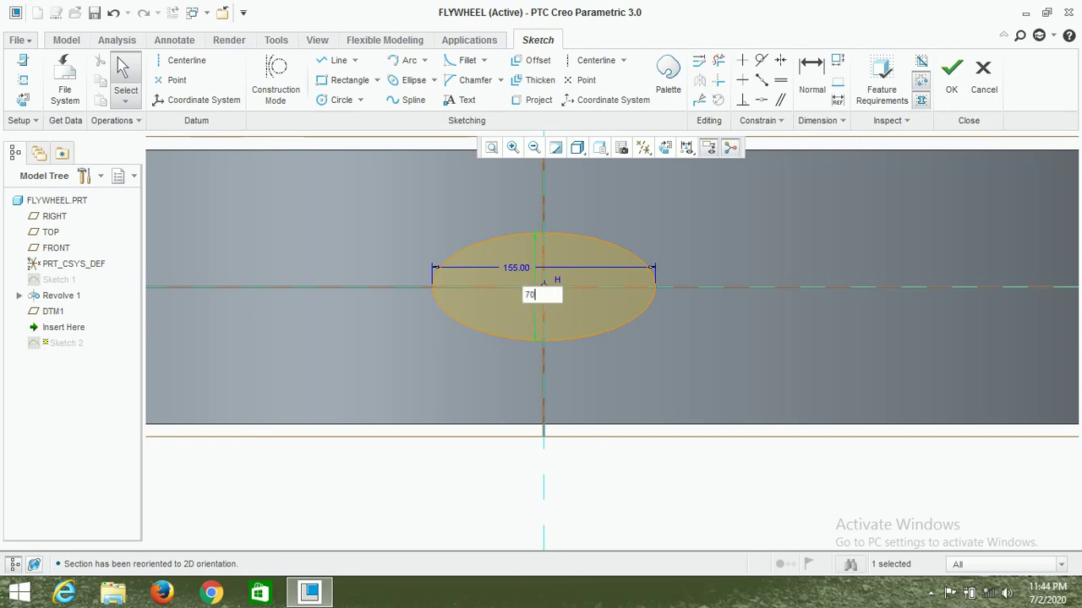
key("Return")
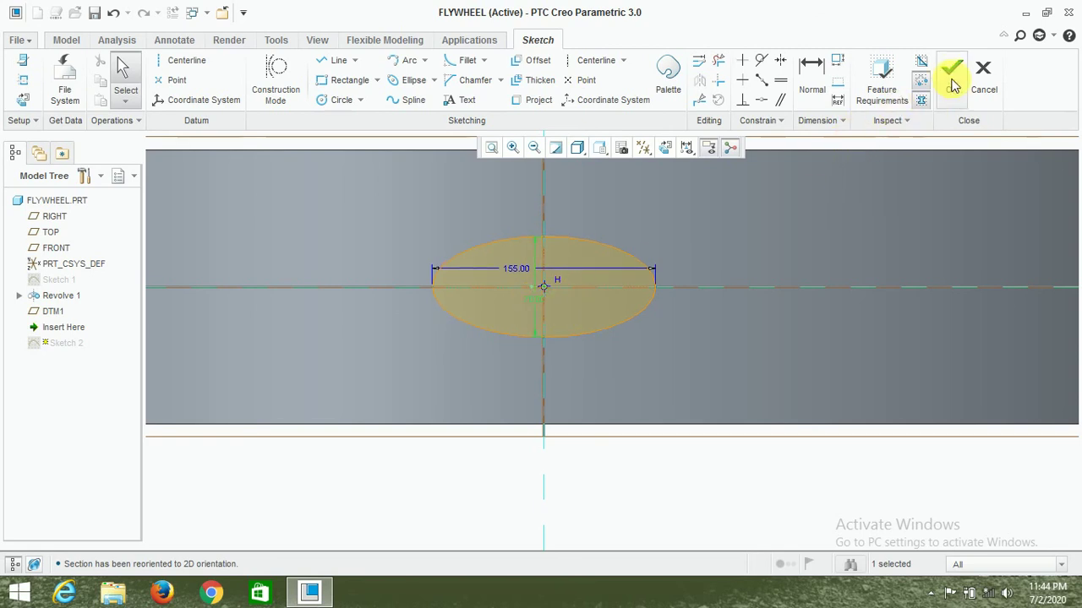
left_click(952, 82)
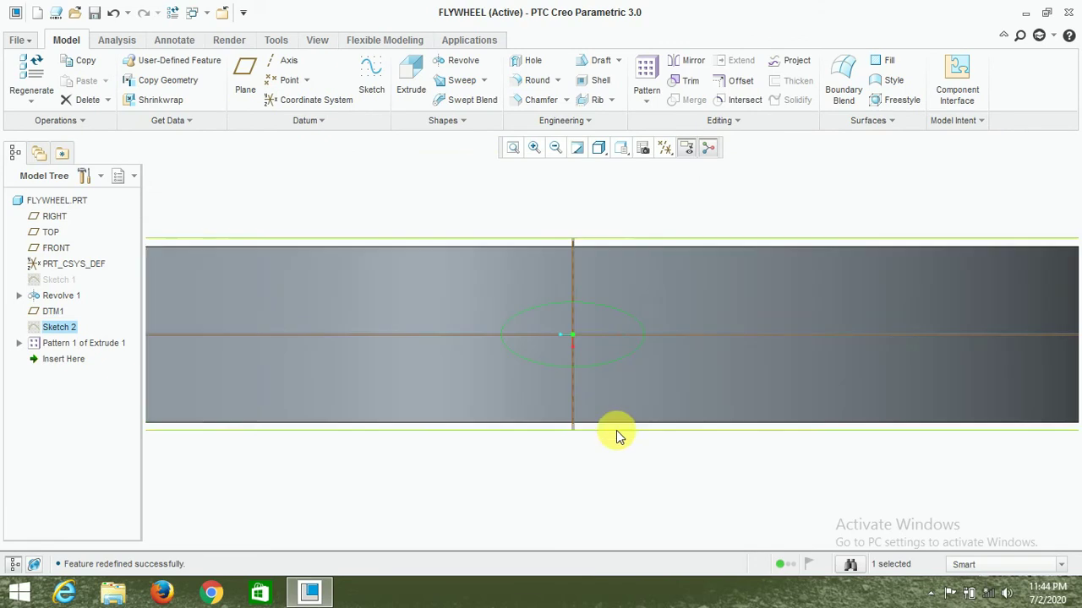
mouse_move(616, 431)
middle_mouse_down()
mouse_move(597, 435)
mouse_move(582, 478)
mouse_move(595, 359)
mouse_move(575, 334)
mouse_move(736, 282)
mouse_move(828, 369)
mouse_move(702, 361)
middle_mouse_up()
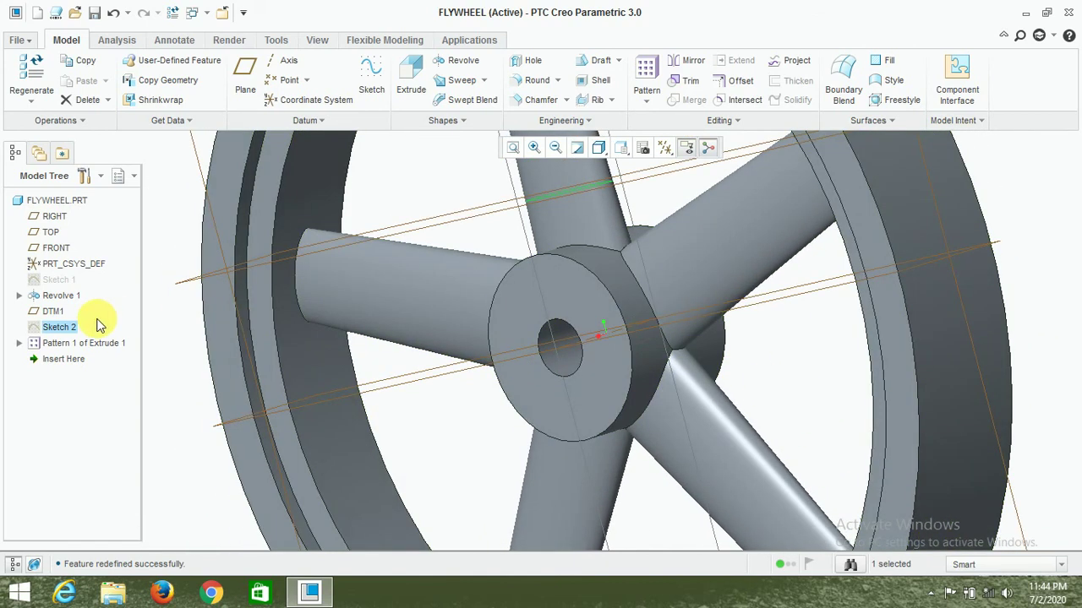
Edit Sketch 1 of Revolve 1, changing the hub's 90 height to 120
left_click(20, 295)
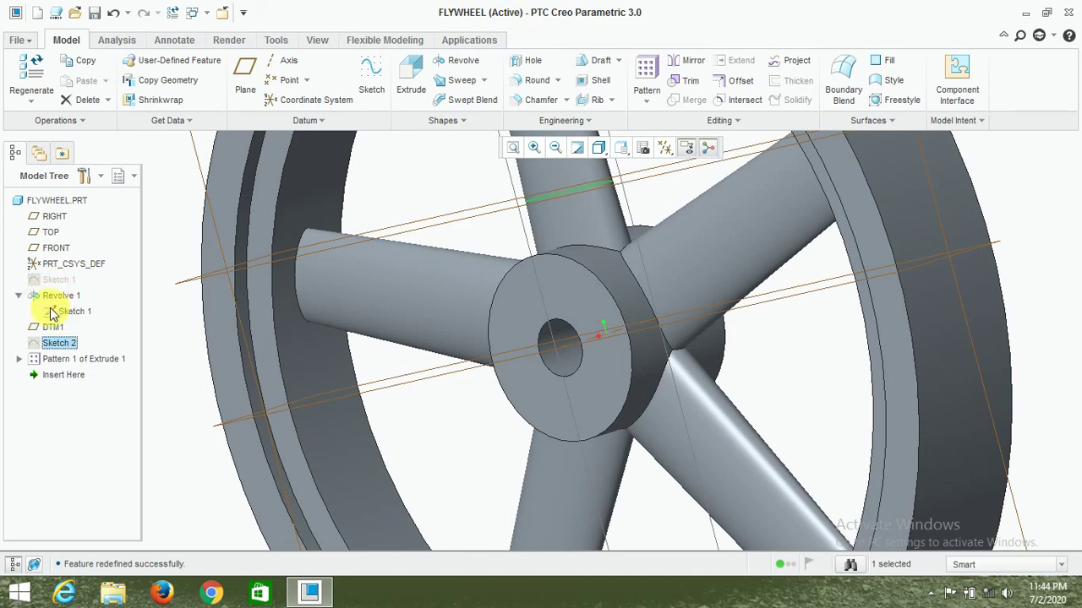
left_click(61, 313)
left_click(118, 342)
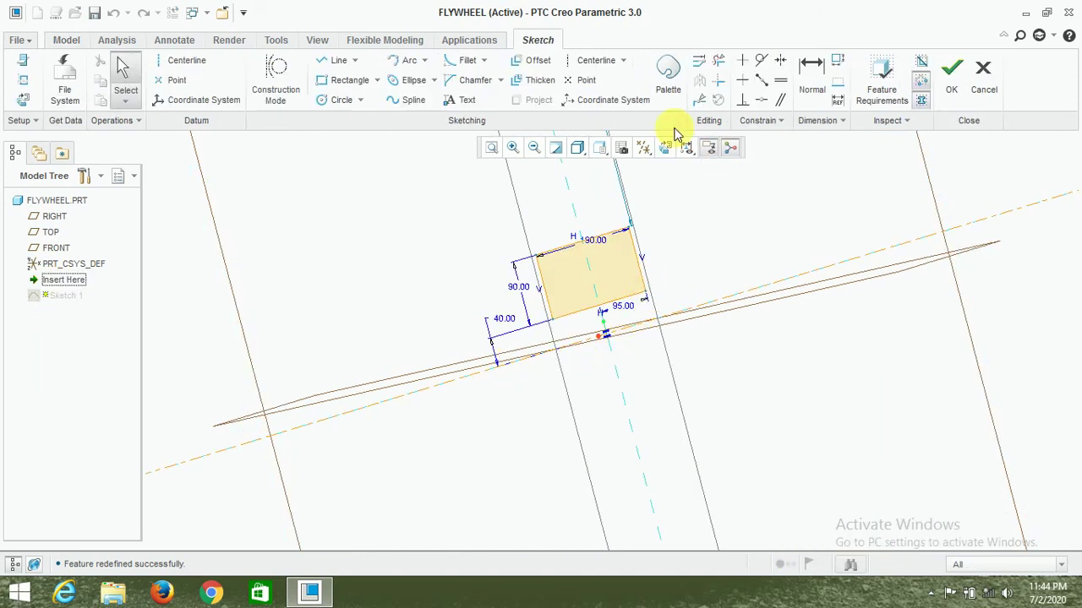
left_click(665, 147)
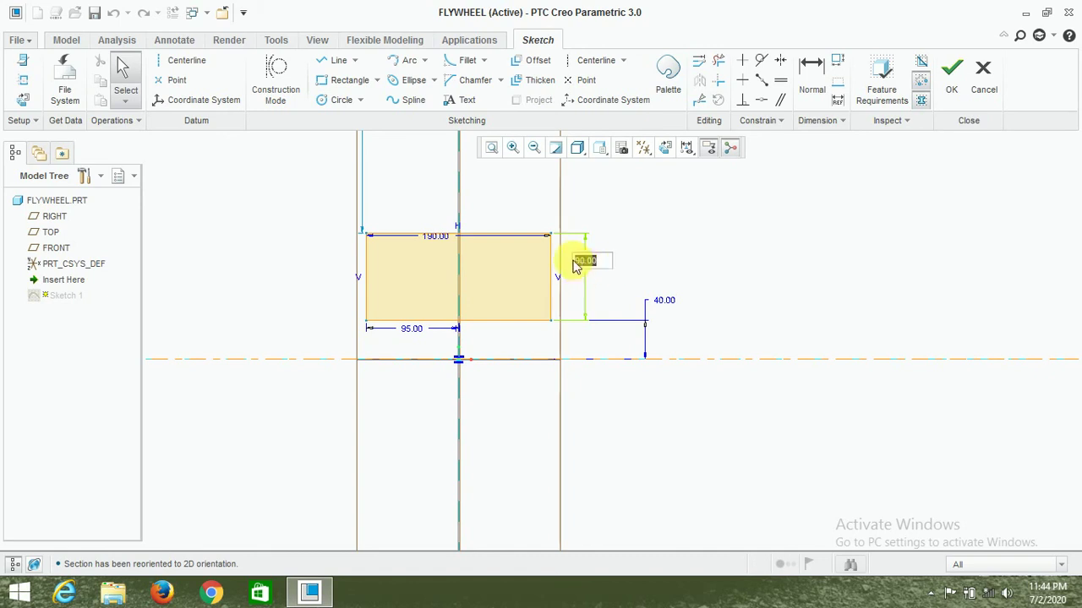
type("120")
key("Return")
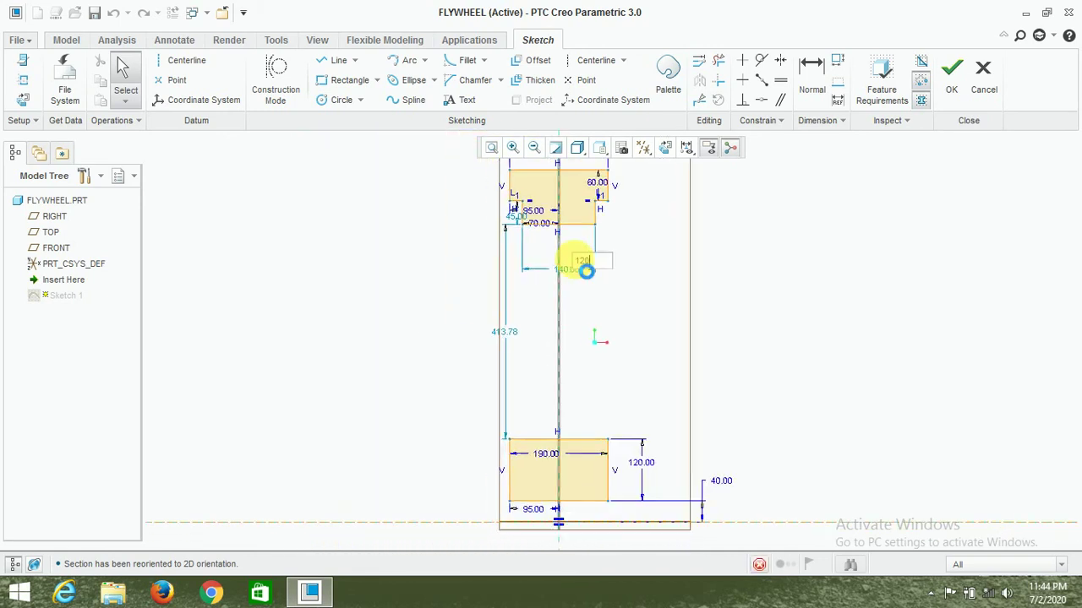
left_click(953, 87)
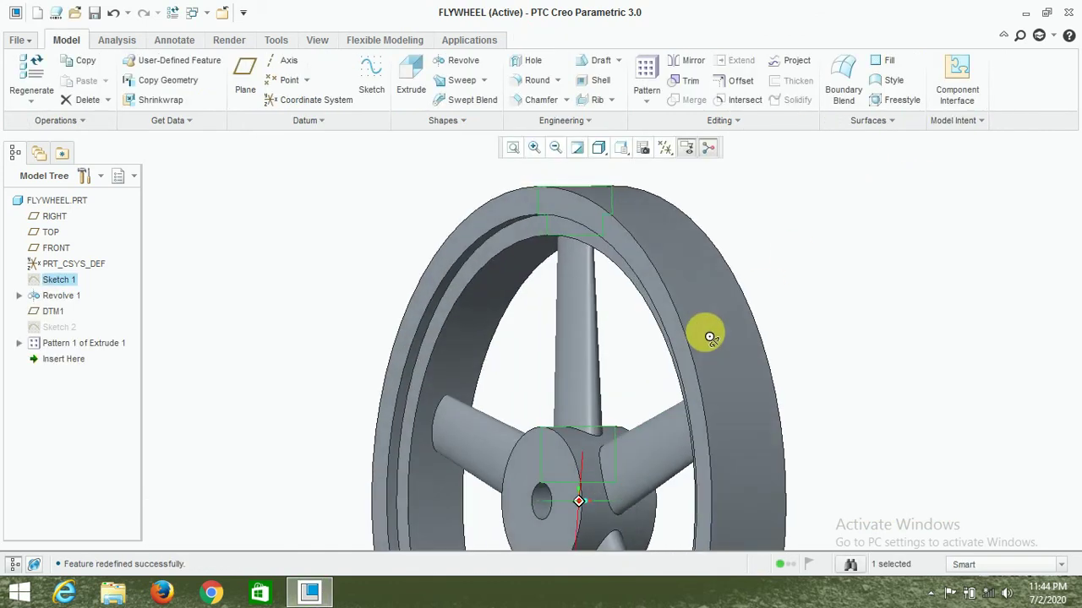
middle_click_drag(710, 338, 725, 386)
Begin a round on the rim's outer edge, then cancel and discard that attempt
mouse_move(821, 338)
middle_mouse_down()
mouse_move(824, 297)
mouse_move(843, 321)
mouse_move(850, 401)
mouse_move(826, 466)
mouse_move(824, 439)
mouse_move(662, 321)
mouse_move(809, 321)
mouse_move(715, 327)
mouse_move(677, 351)
mouse_move(713, 343)
mouse_move(693, 331)
middle_mouse_up()
scroll(640, 397, "up", 5)
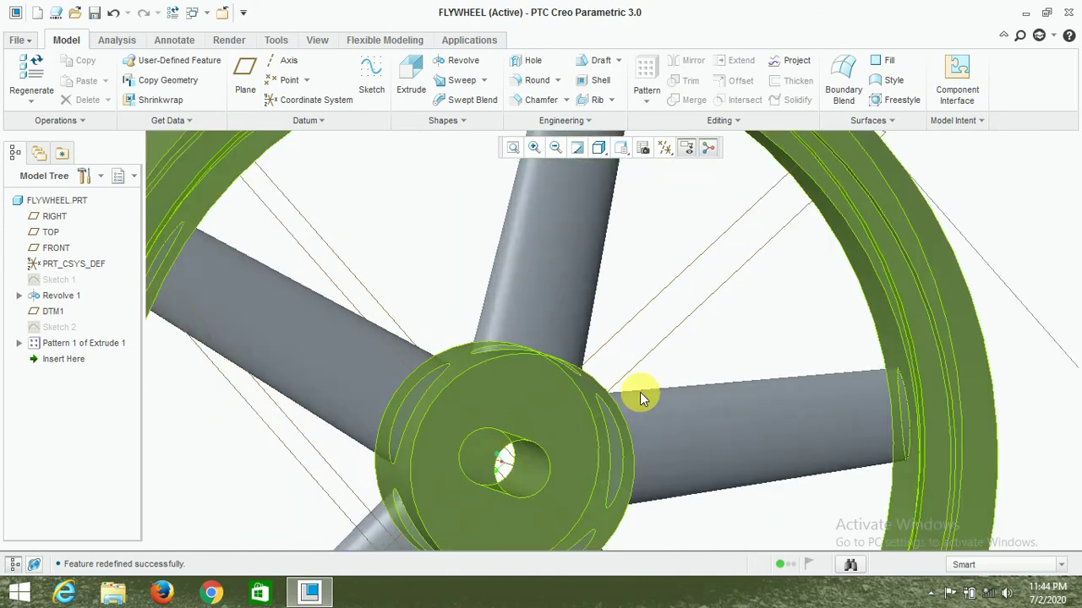
scroll(640, 398, "down", 5)
middle_click_drag(986, 241, 898, 268)
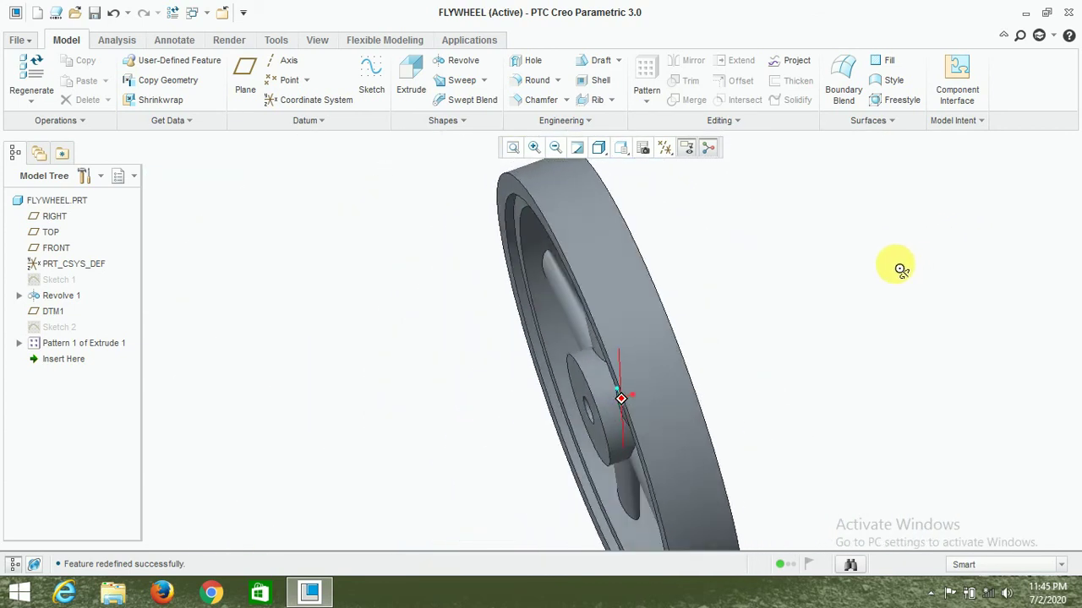
left_click(526, 82)
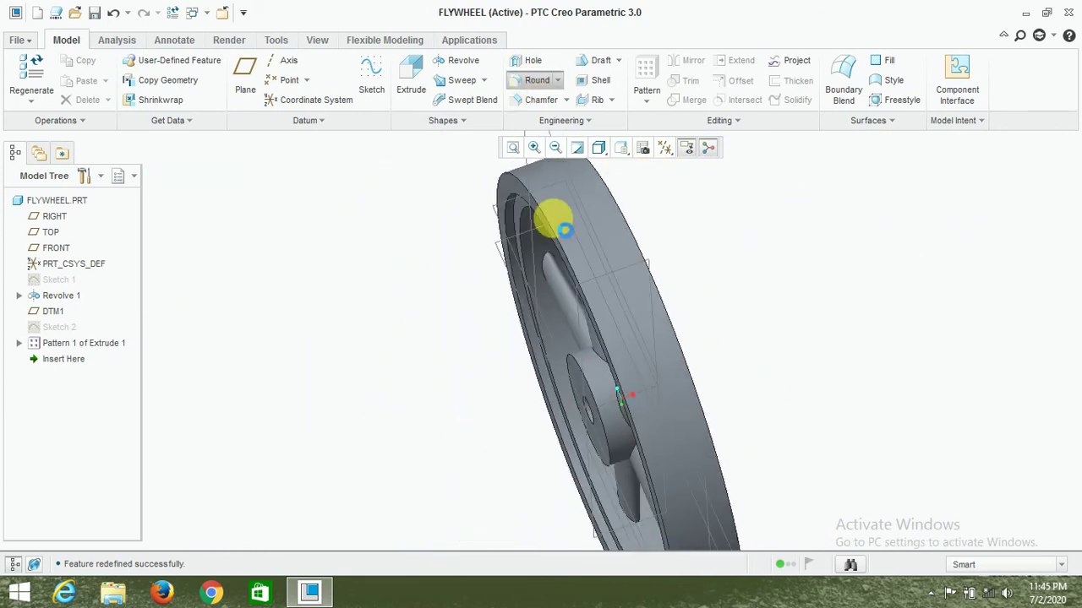
scroll(502, 164, "up", 2)
left_click(496, 180)
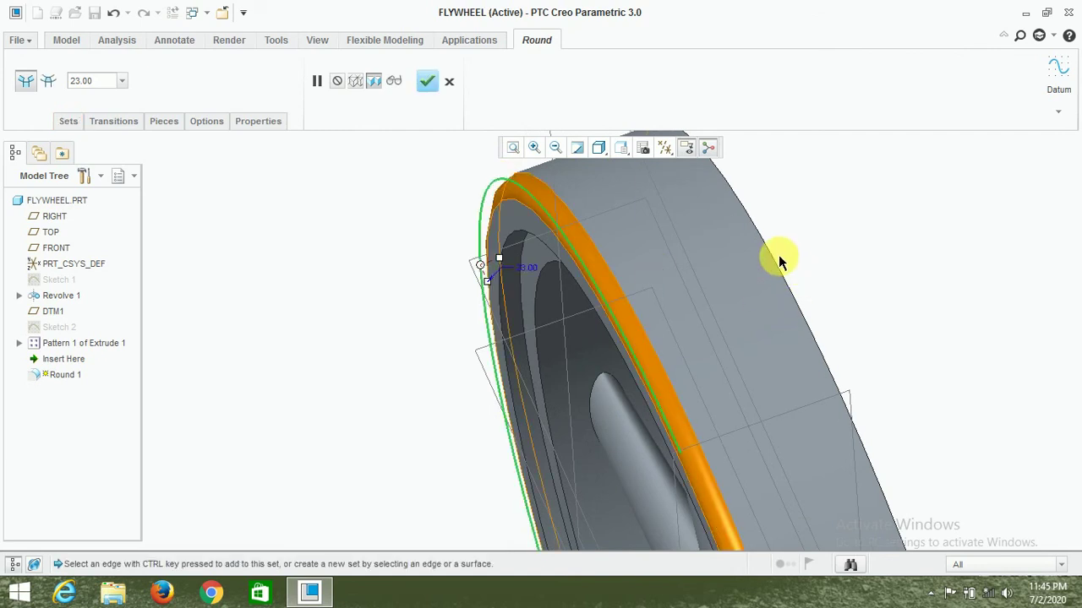
mouse_move(773, 265)
middle_mouse_down()
mouse_move(637, 229)
mouse_move(850, 259)
mouse_move(865, 231)
mouse_move(935, 212)
mouse_move(979, 226)
middle_mouse_up()
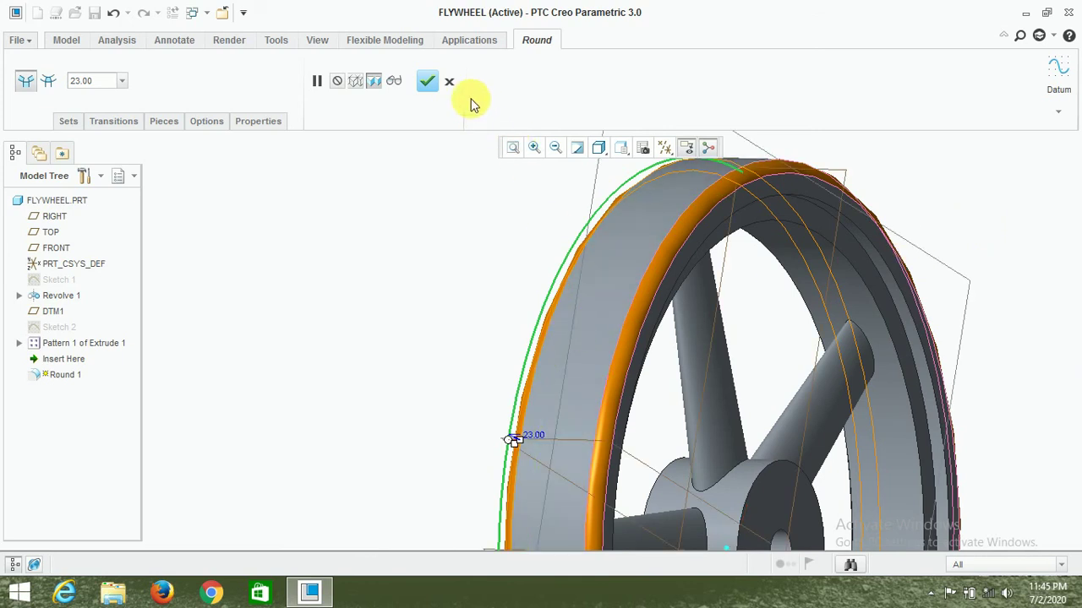
left_click(449, 81)
left_click(536, 321)
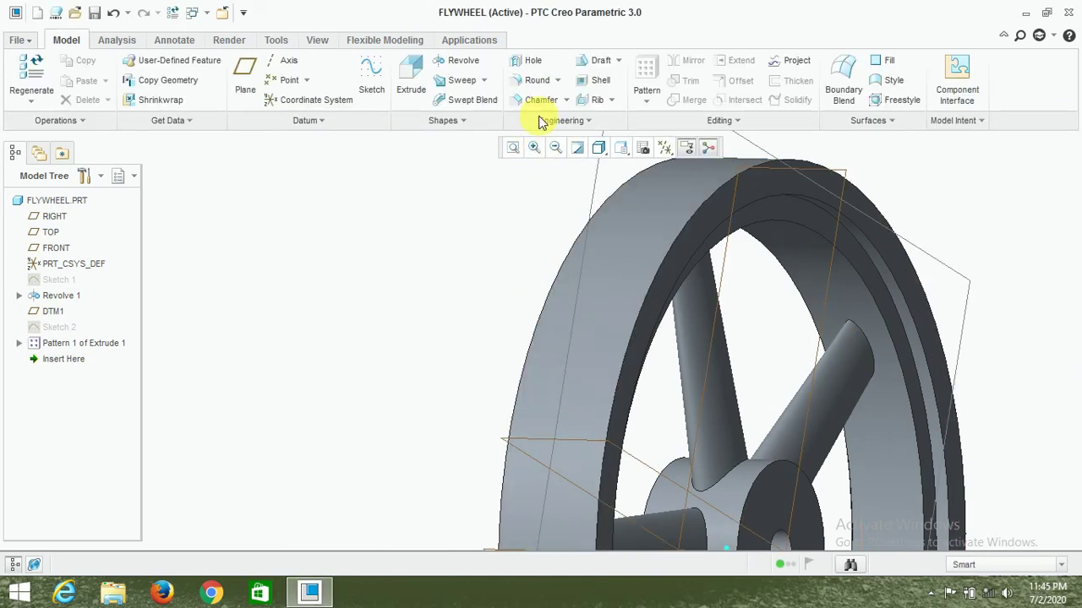
Round the flywheel's outer rim edge with a 15.00 radius
left_click(535, 82)
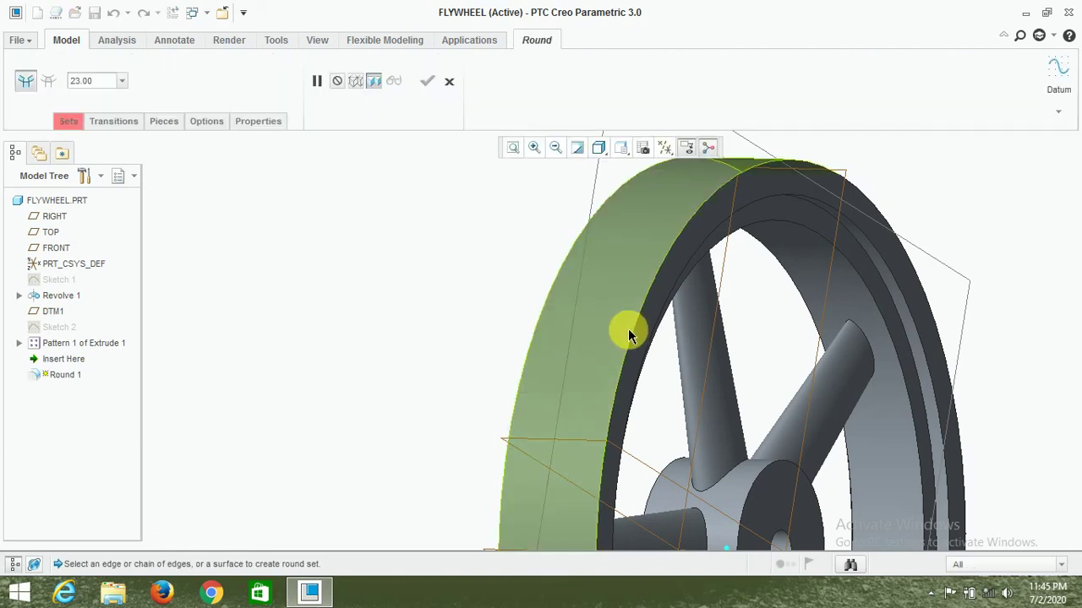
scroll(636, 327, "up", 3)
left_click(638, 331)
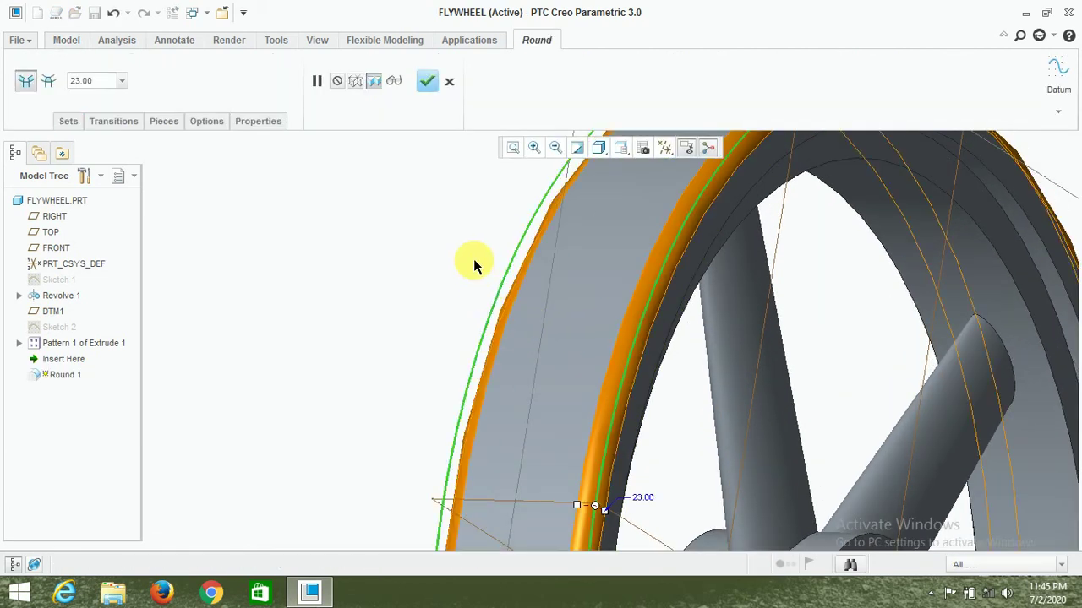
scroll(473, 261, "down", 3)
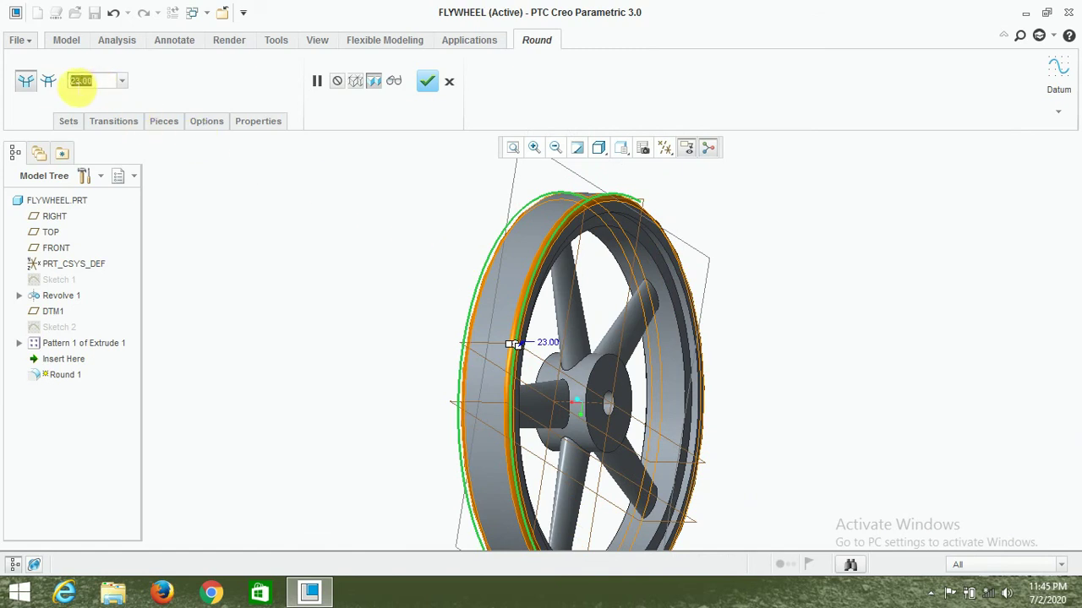
type("15")
key("Return")
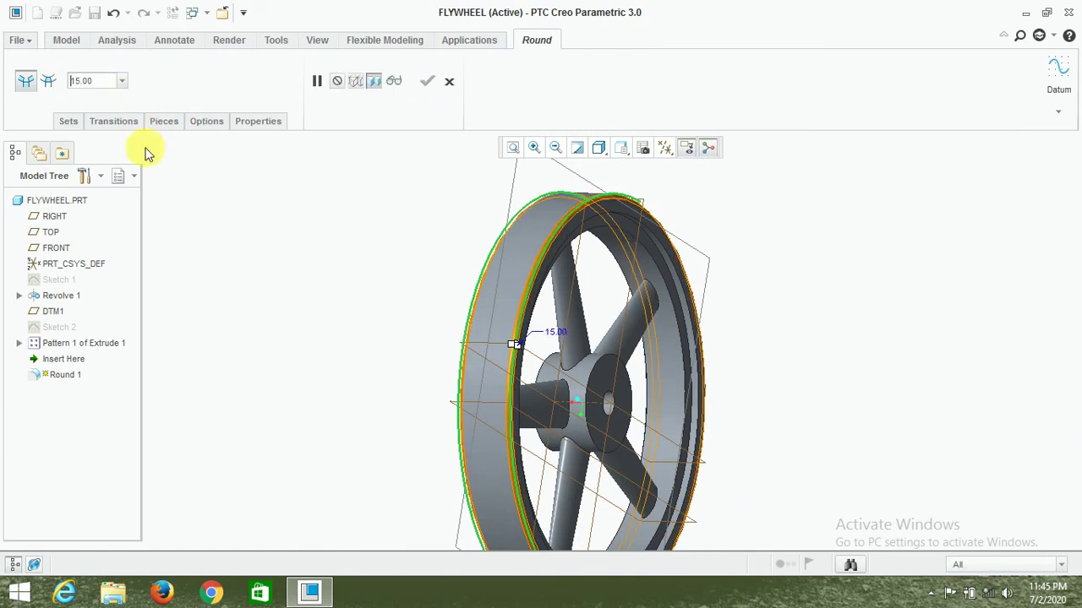
scroll(422, 186, "up", 2)
Finish the 15 radius rim round and hide all datum planes, axes and points
left_click(426, 83)
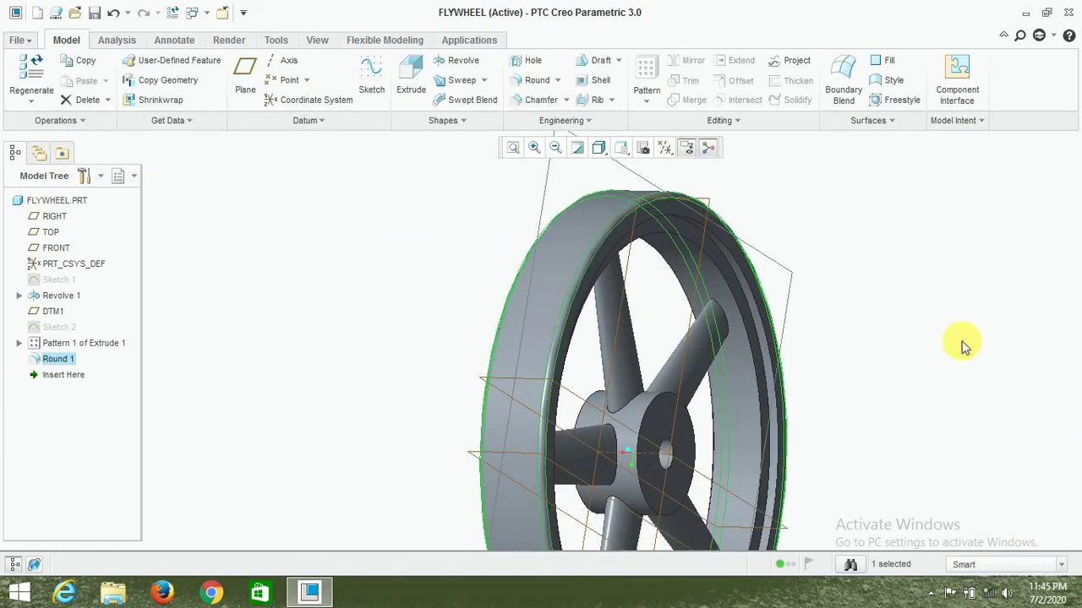
left_click(670, 152)
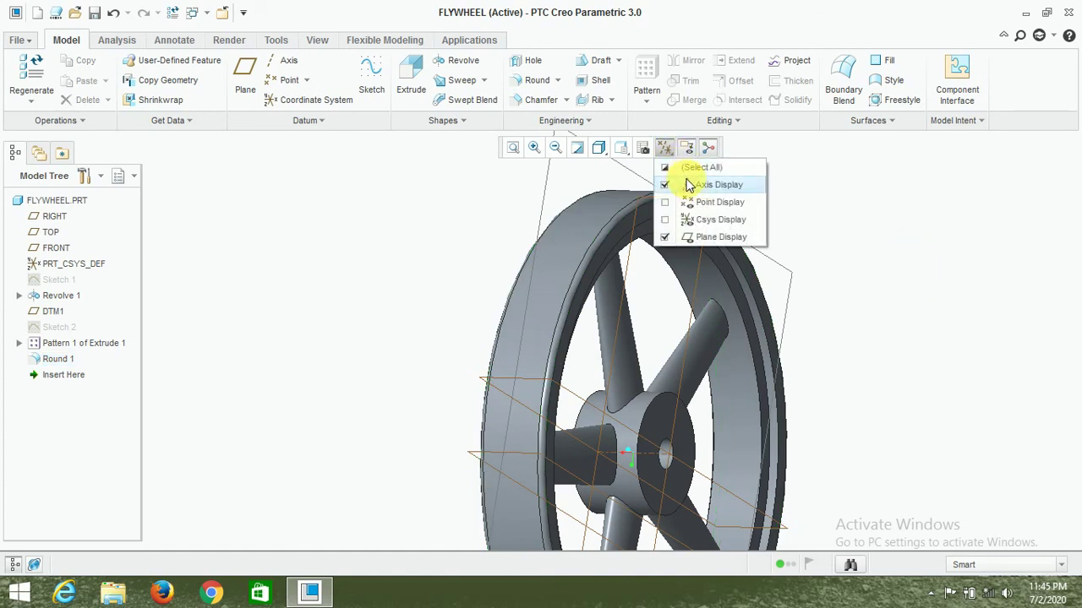
left_click(667, 173)
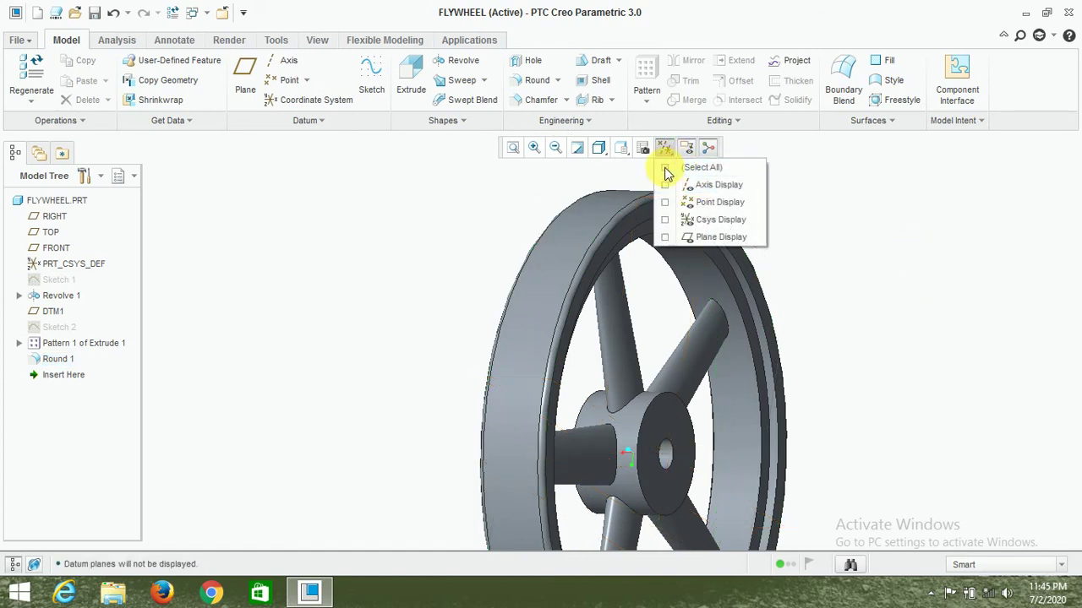
Start a second round feature for the spoke edges from a frontal view
mouse_move(906, 260)
middle_mouse_down()
mouse_move(850, 279)
mouse_move(797, 278)
mouse_move(749, 248)
mouse_move(864, 315)
middle_mouse_up()
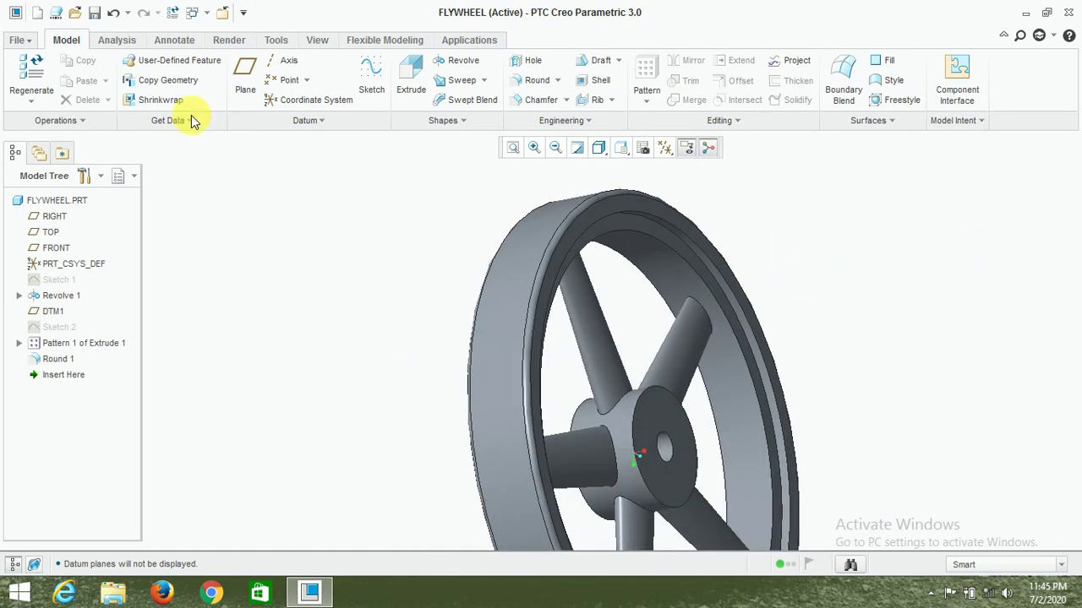
left_click(534, 81)
scroll(703, 310, "up", 5)
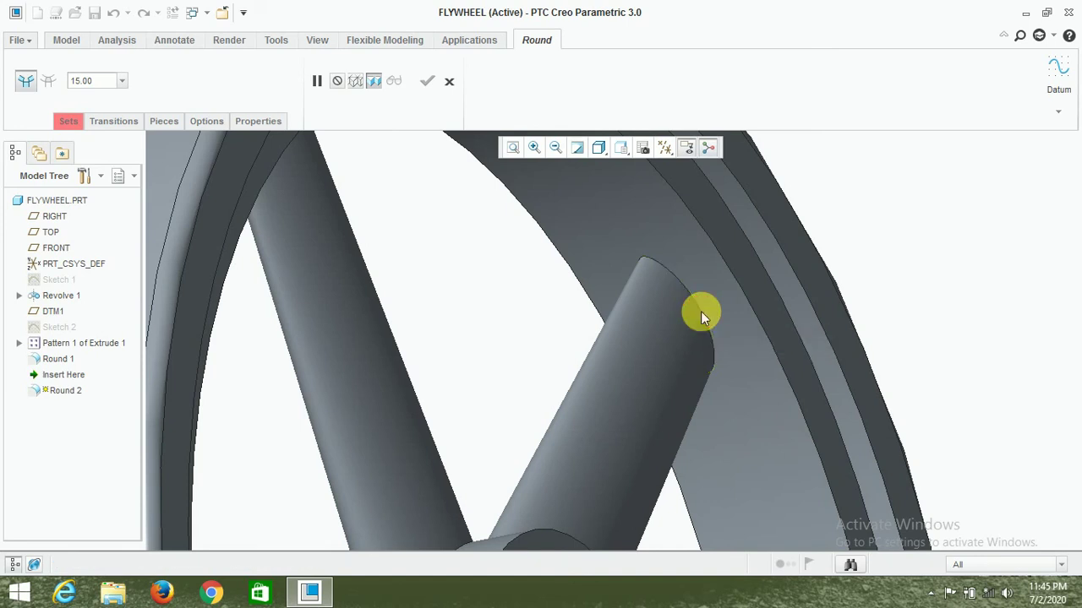
Select the spoke-end edges at the rim and a first spoke-to-hub edge for the round
left_click(701, 314)
scroll(659, 244, "down", 5)
scroll(675, 435, "up", 5)
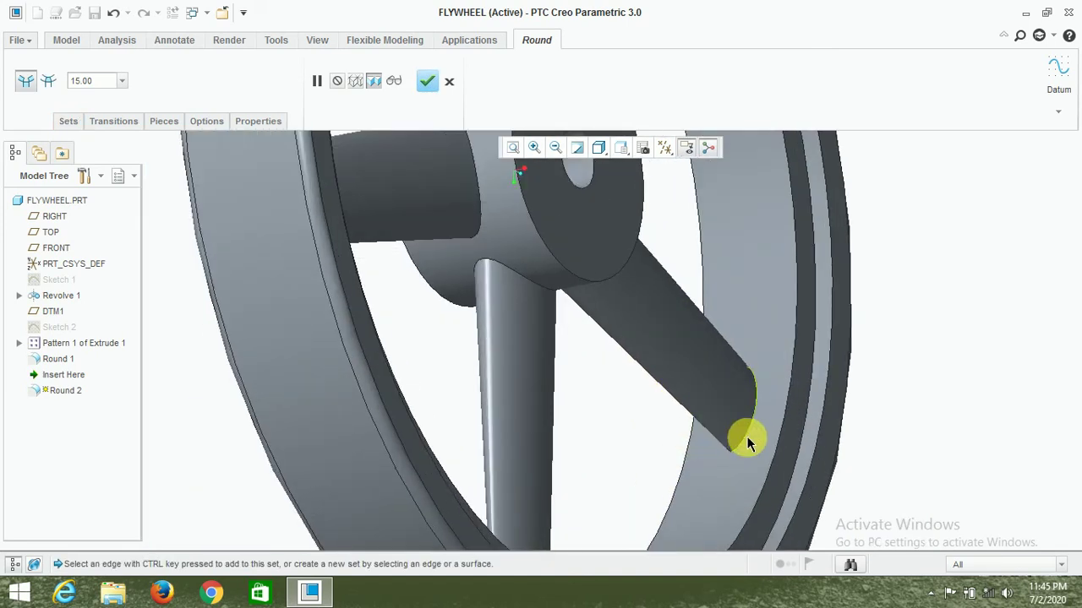
scroll(713, 375, "down", 5)
mouse_move(795, 367)
middle_mouse_down()
mouse_move(912, 420)
mouse_move(886, 453)
mouse_move(814, 476)
mouse_move(507, 355)
middle_mouse_up()
left_click(642, 436, "ctrl")
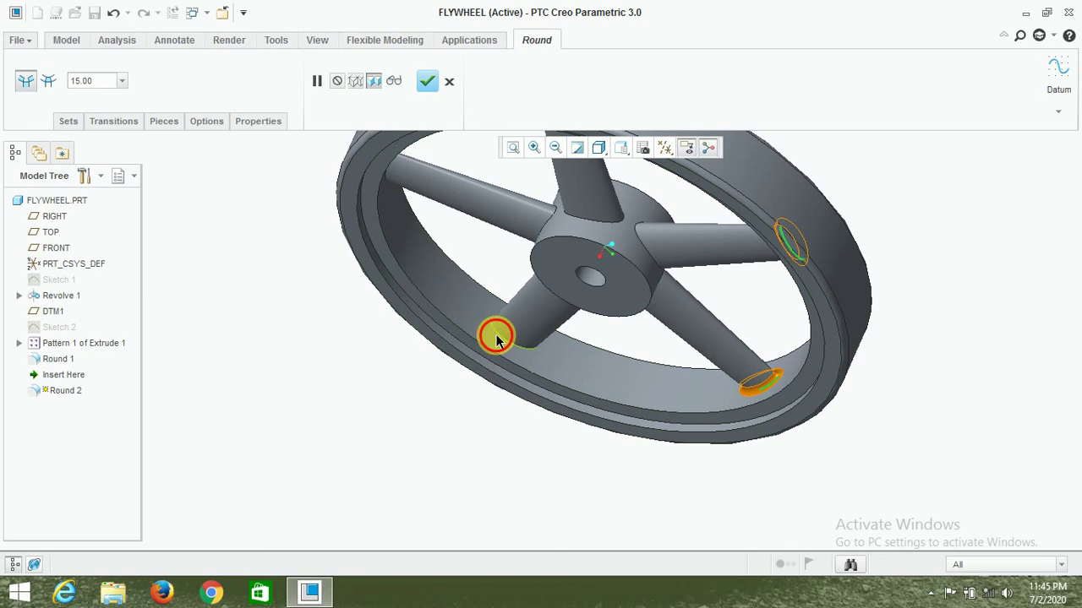
middle_click_drag(597, 421, 524, 367)
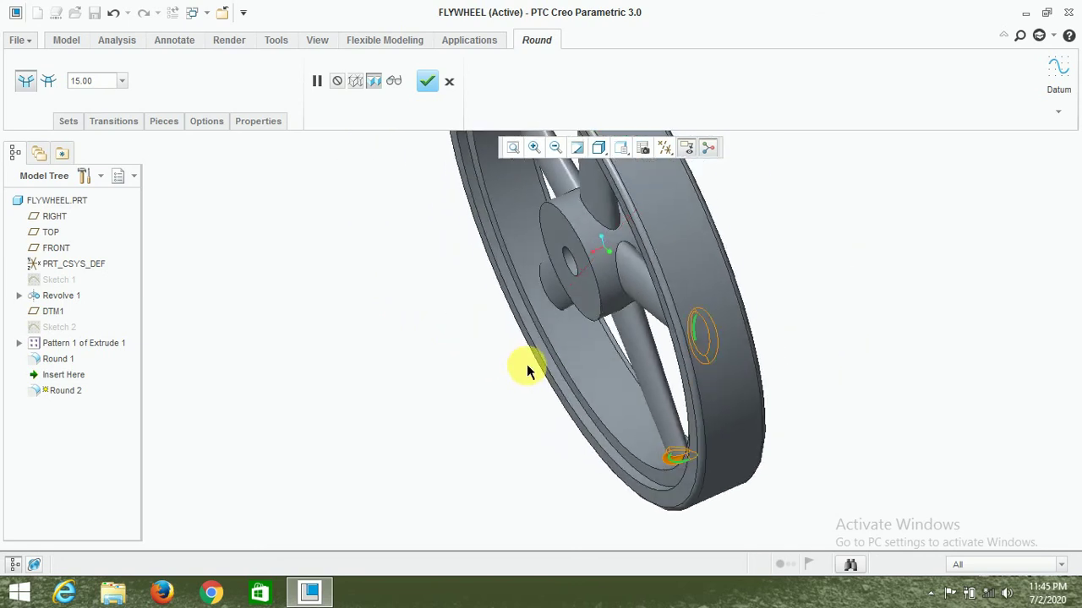
left_click(542, 296, "ctrl")
middle_click_drag(495, 454, 493, 459)
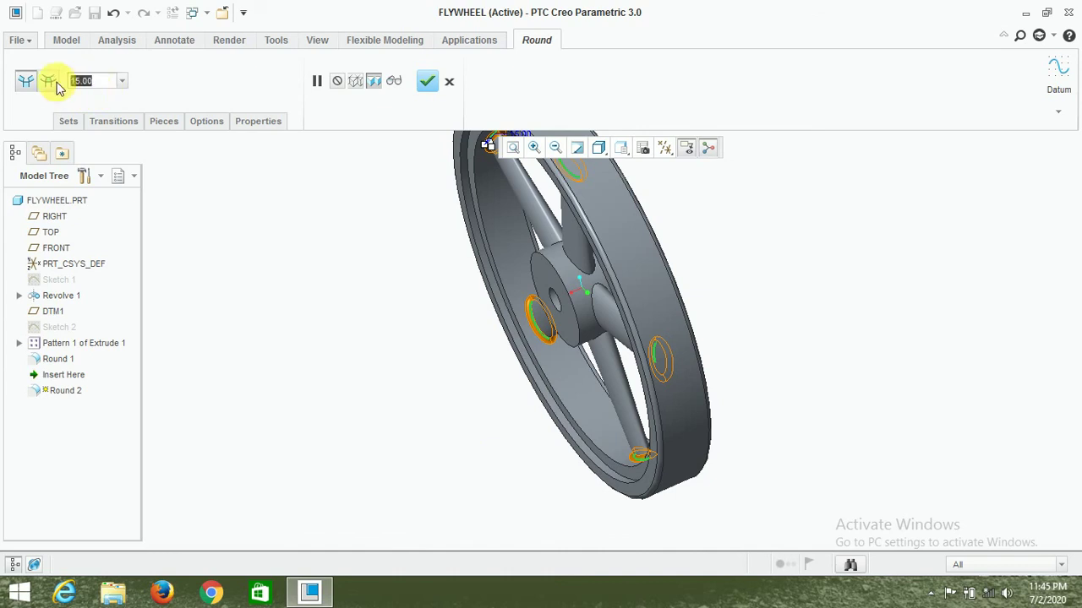
type("5")
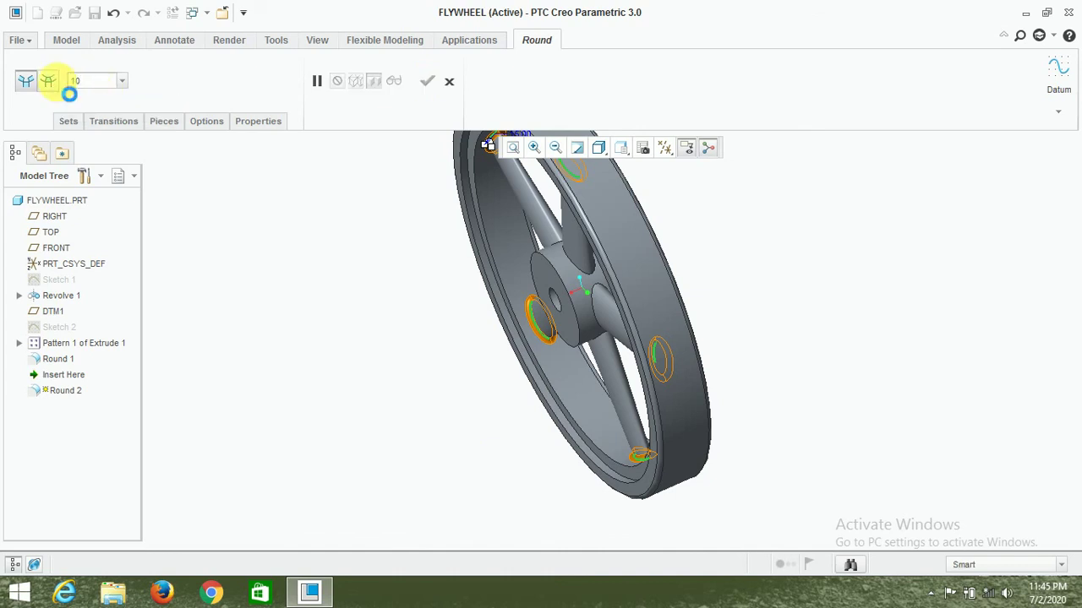
Add the remaining spoke-to-hub edges and complete the 10.00 radius spoke joint round
mouse_move(418, 417)
middle_mouse_down()
mouse_move(444, 381)
mouse_move(497, 366)
middle_mouse_up()
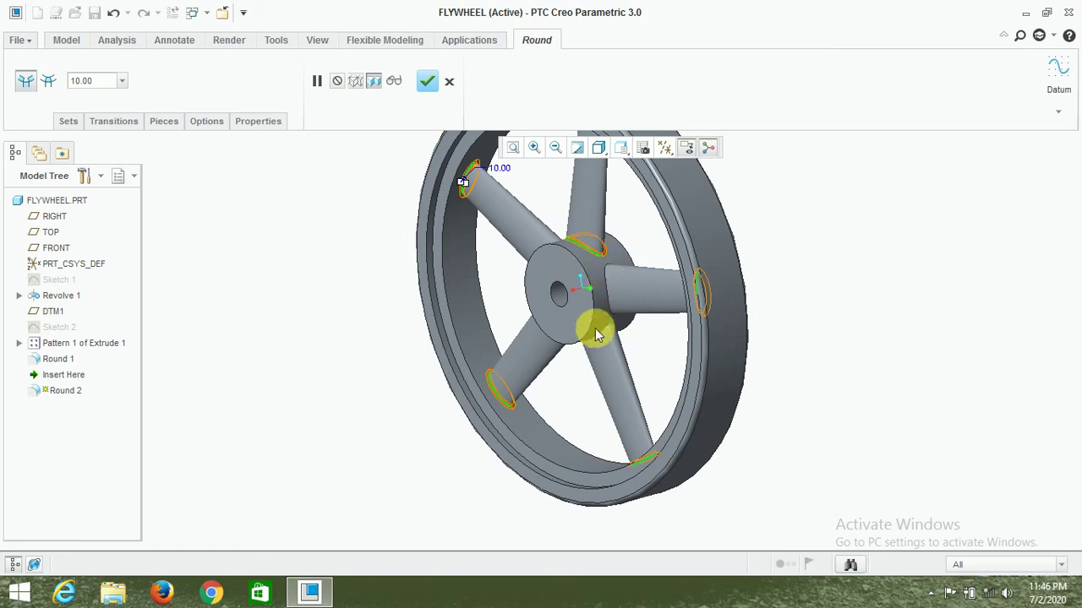
scroll(600, 343, "down", 3)
scroll(603, 337, "down", 3)
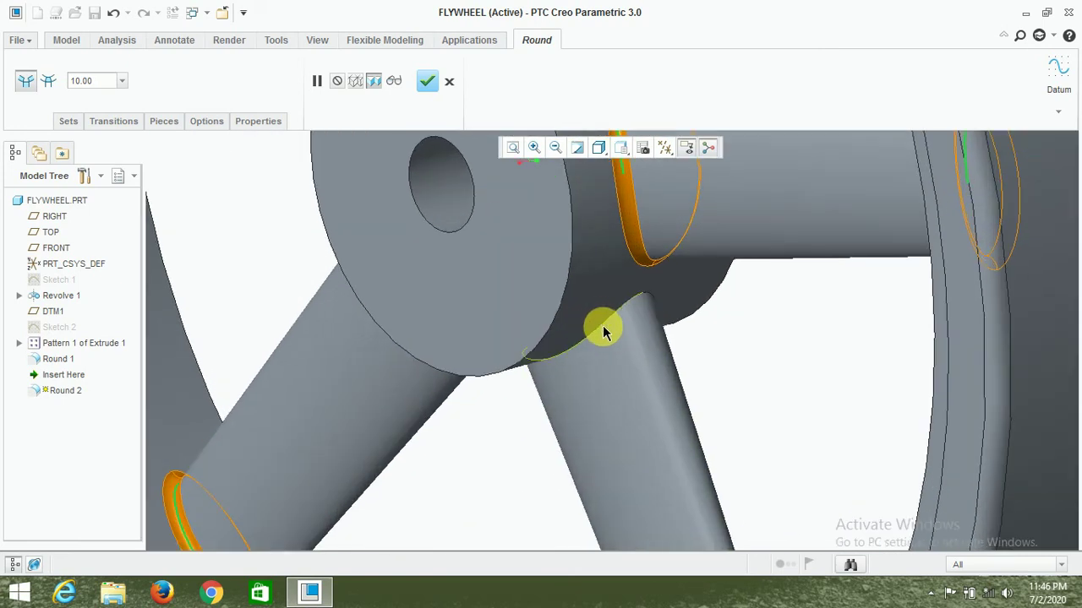
left_click(605, 332, "ctrl")
scroll(507, 406, "up", 3)
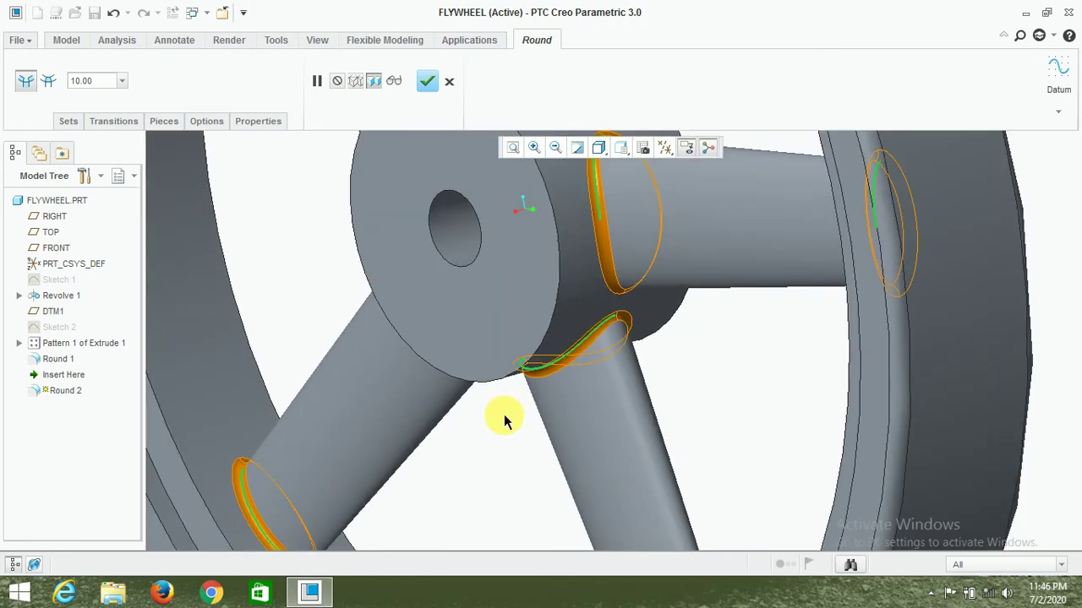
middle_click_drag(502, 415, 567, 381)
scroll(475, 330, "down", 2)
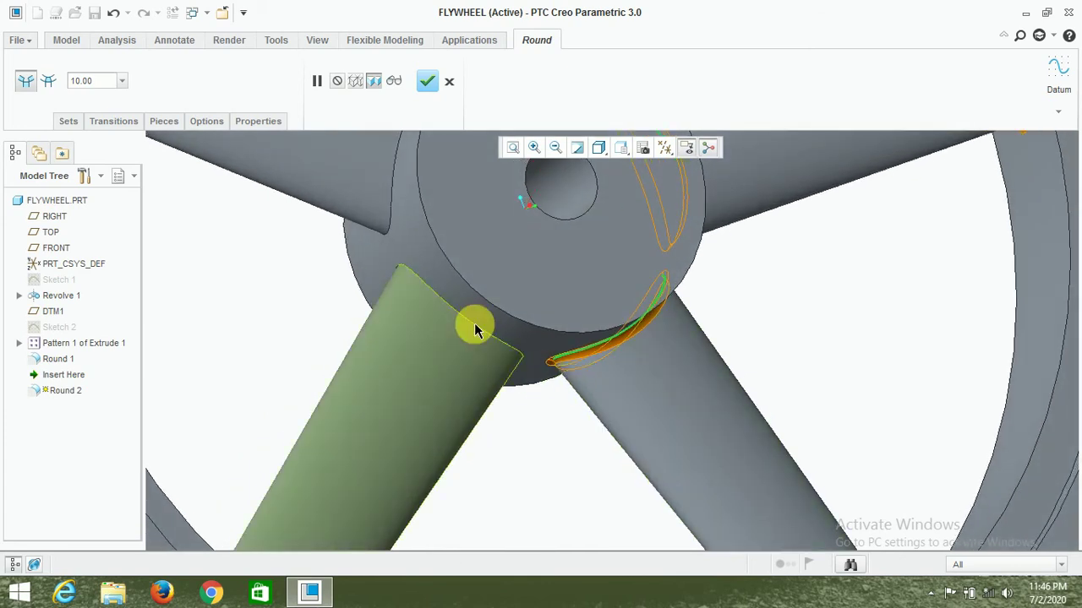
left_click(391, 224, "ctrl")
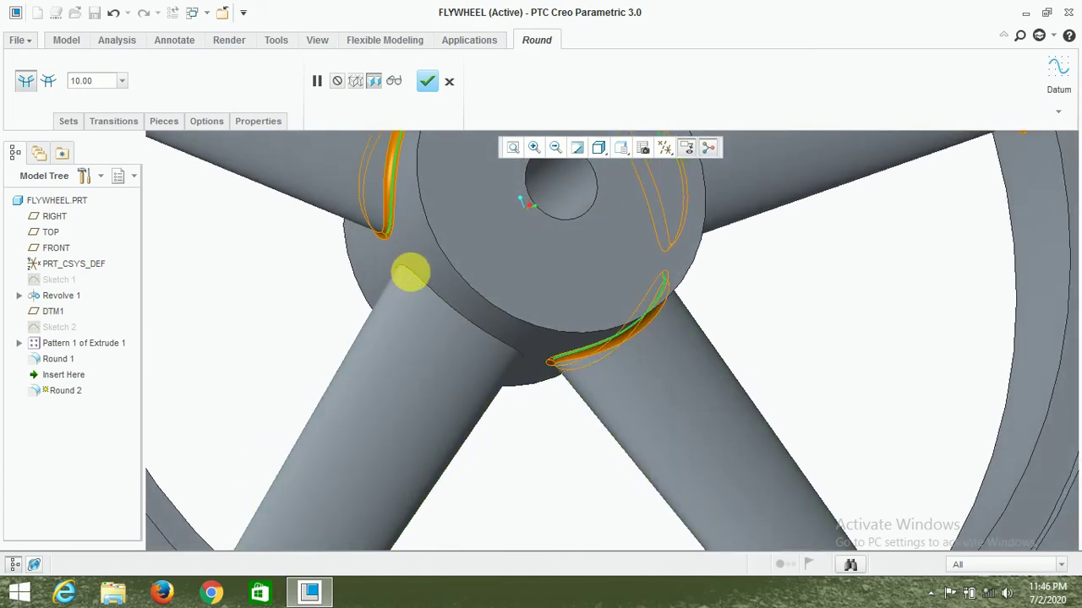
left_click(410, 273, "ctrl")
left_click(428, 81)
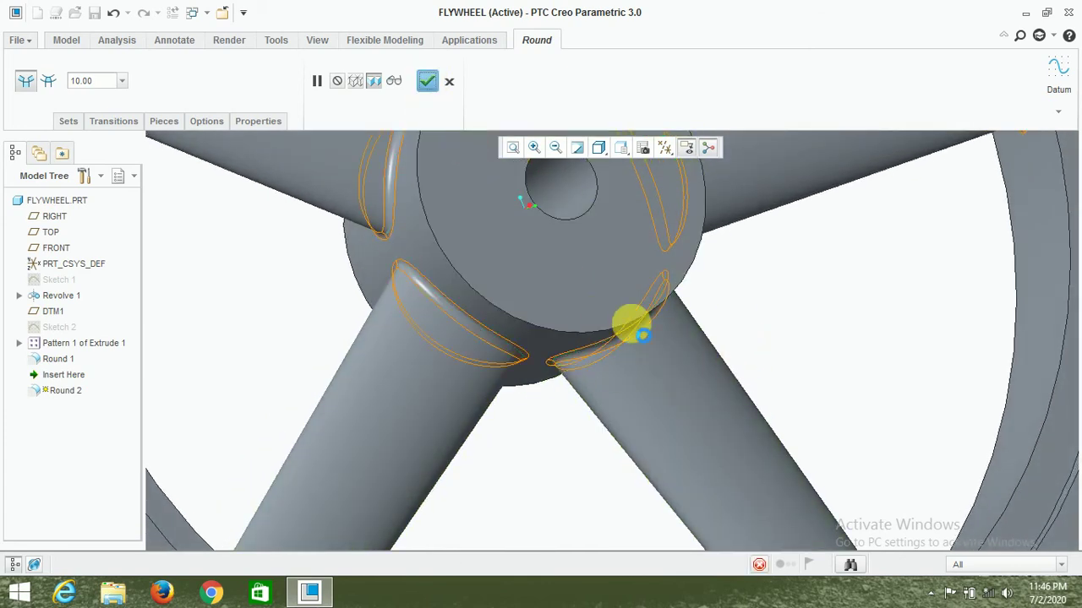
scroll(609, 393, "down", 4)
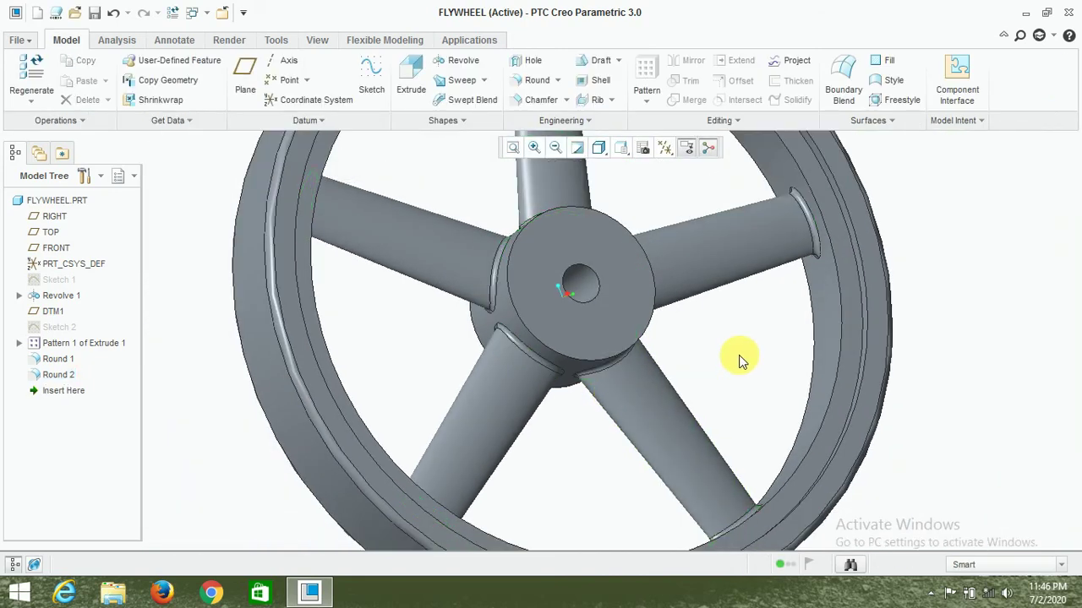
Round the inner rim edges with a 10.00 radius as Round 3
middle_click_drag(729, 342, 710, 392)
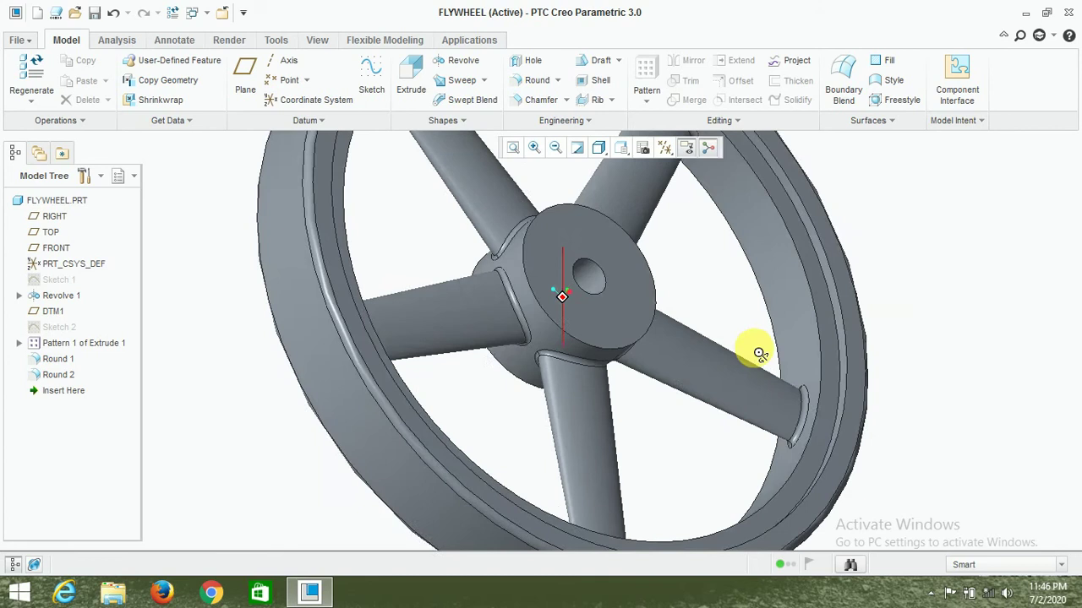
middle_click_drag(710, 392, 758, 358)
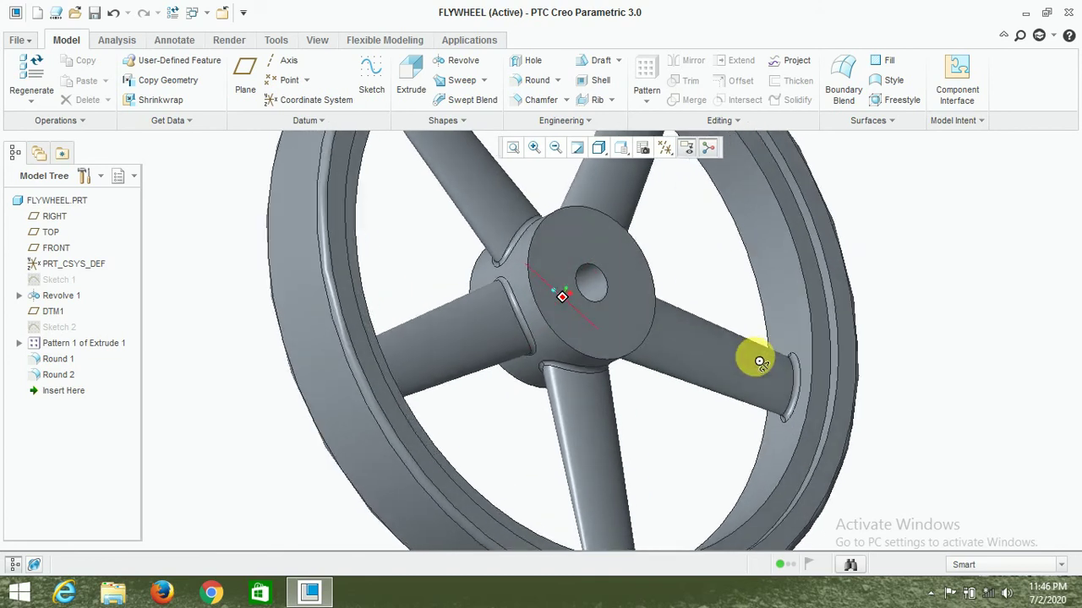
left_click(531, 87)
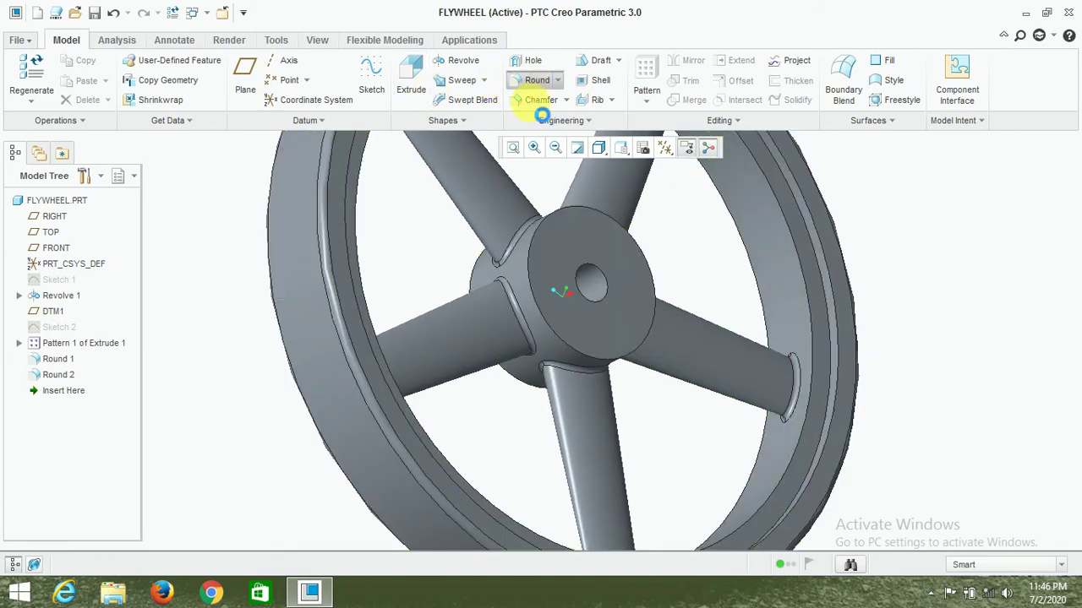
scroll(760, 304, "down", 2)
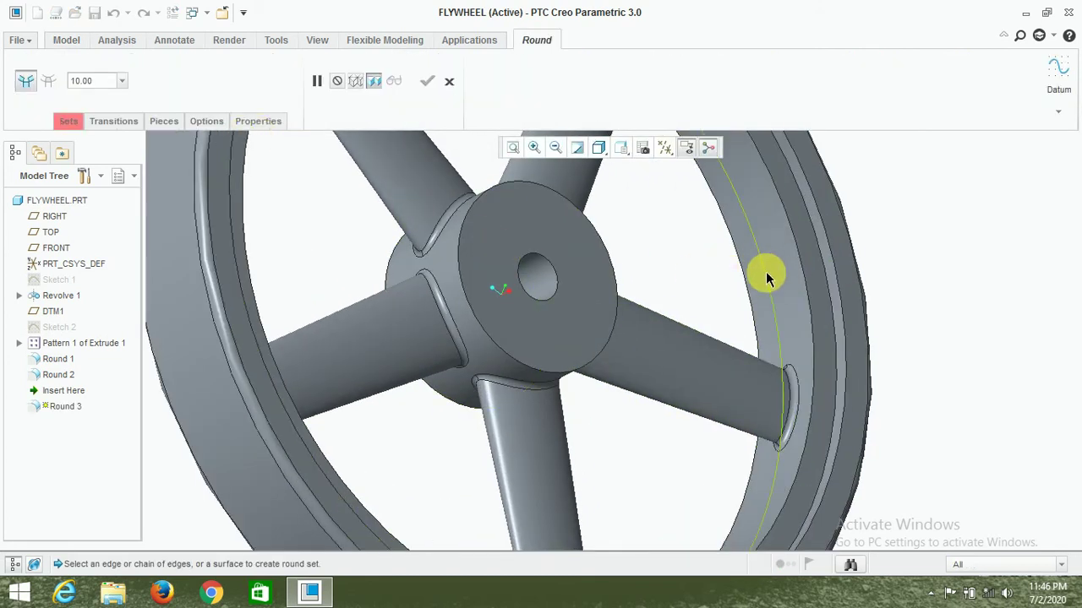
left_click(803, 286)
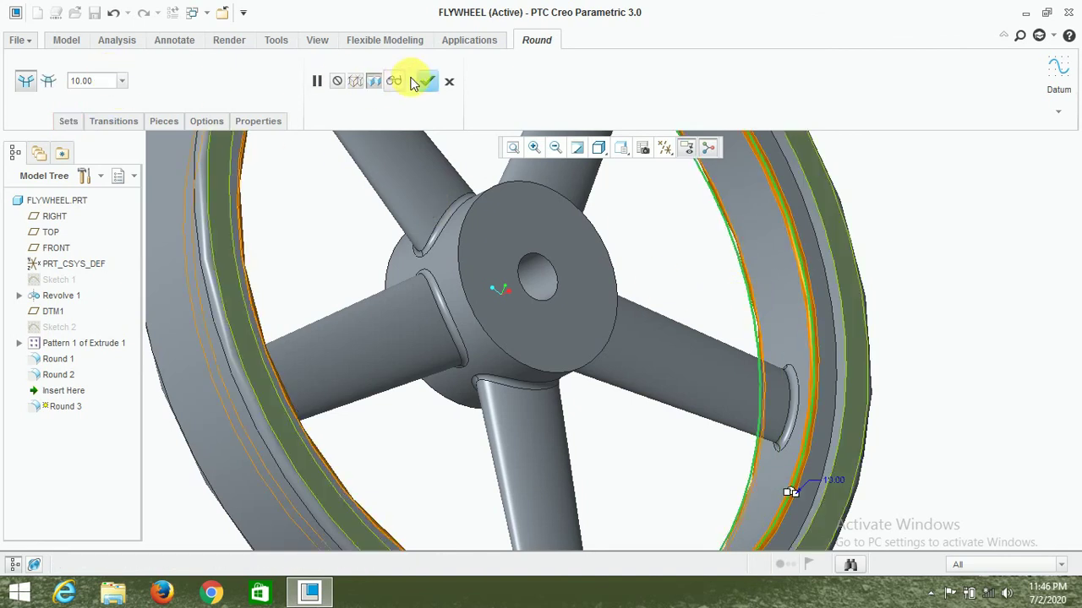
left_click(440, 82)
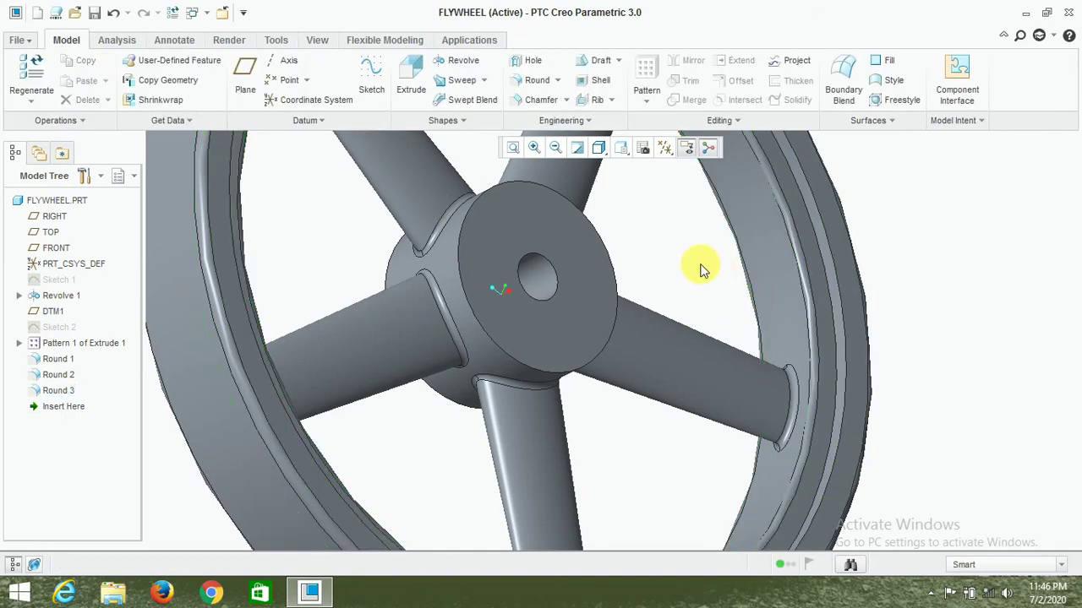
Orbit around the hub and bring up the saved view orientations list
mouse_move(701, 266)
middle_mouse_down()
mouse_move(688, 290)
mouse_move(753, 242)
mouse_move(715, 253)
mouse_move(573, 183)
middle_mouse_up()
scroll(744, 241, "down", 2)
scroll(732, 237, "down", 2)
left_click(617, 149)
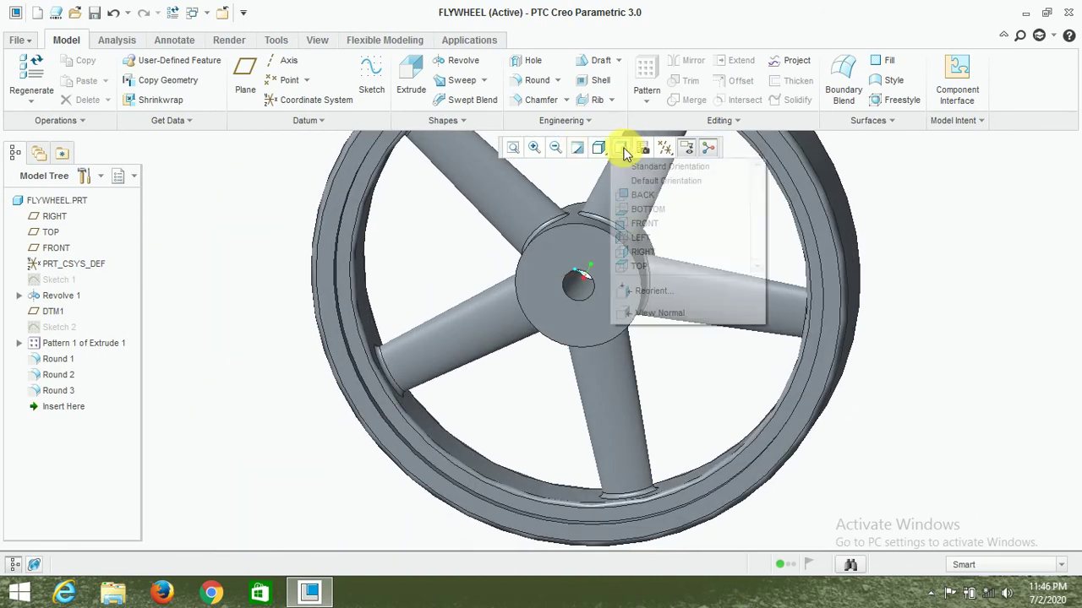
Turn the flywheel to the RIGHT orientation, zoom in on the hub, and select its front face
left_click(647, 251)
scroll(605, 342, "down", 5)
scroll(605, 341, "down", 3)
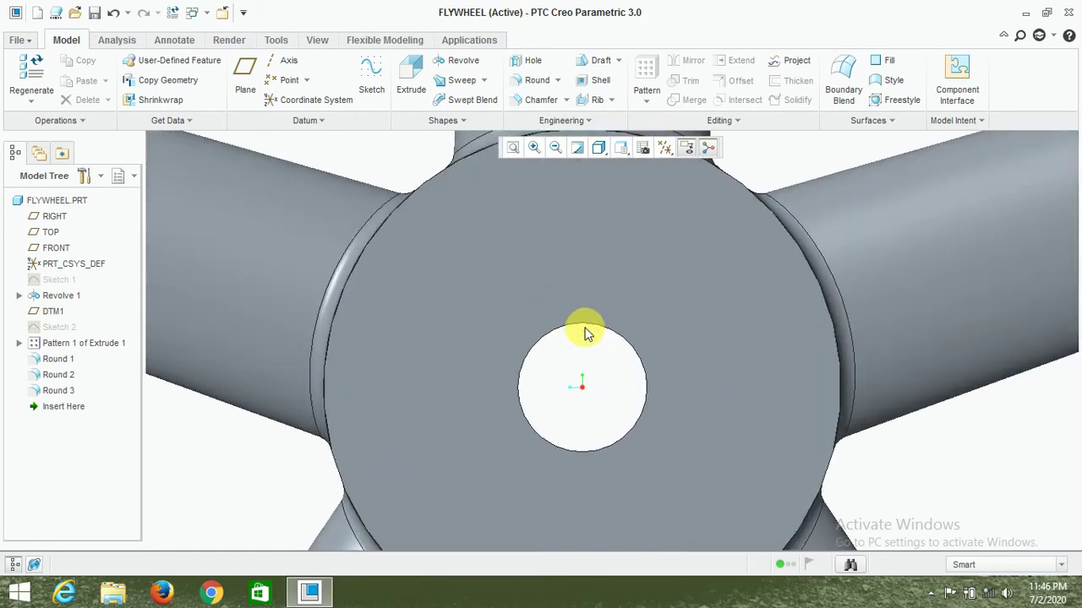
left_click(585, 304)
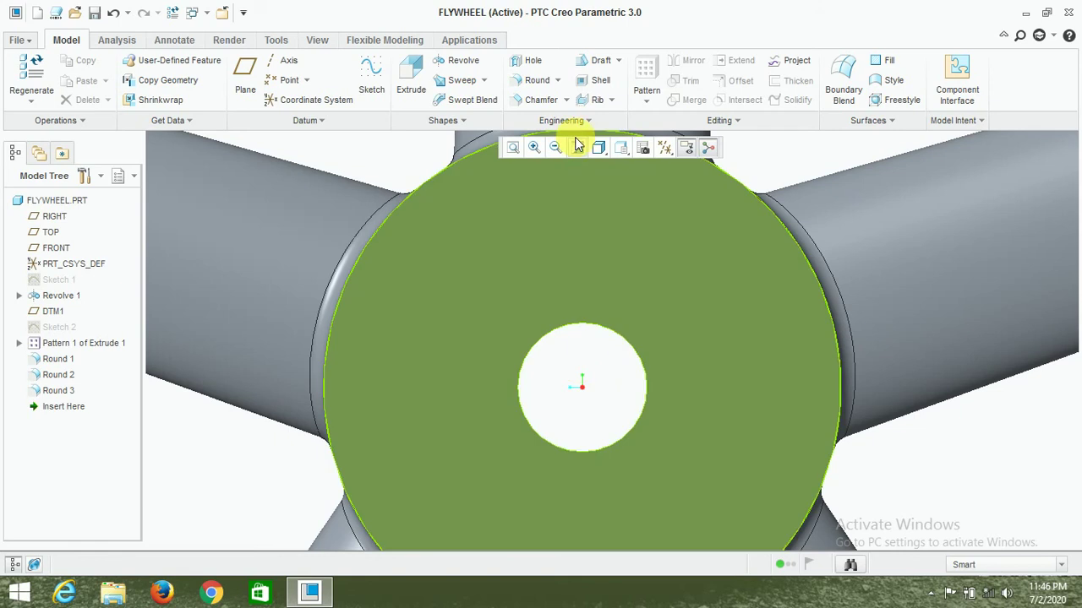
Start a sketch on the hub face and draw a rectangle above the bore
left_click(369, 74)
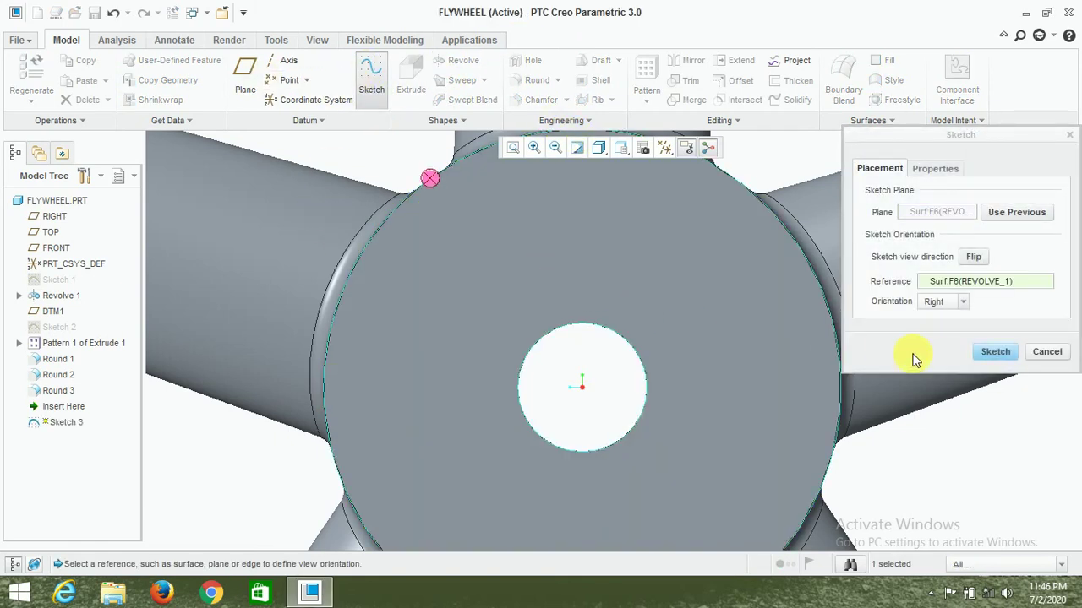
left_click(984, 351)
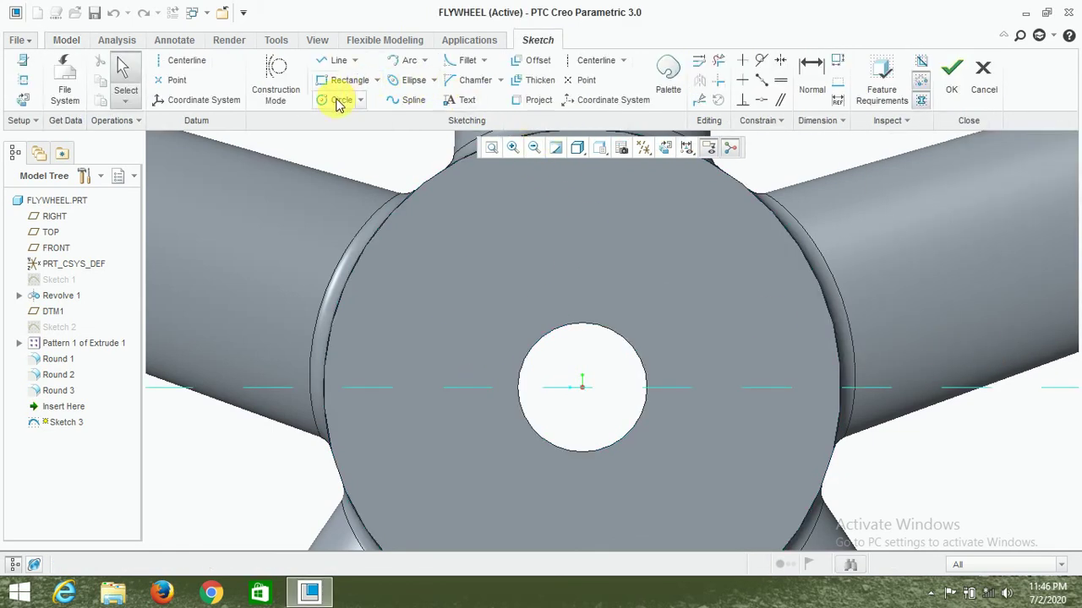
left_click(342, 83)
scroll(548, 287, "up", 3)
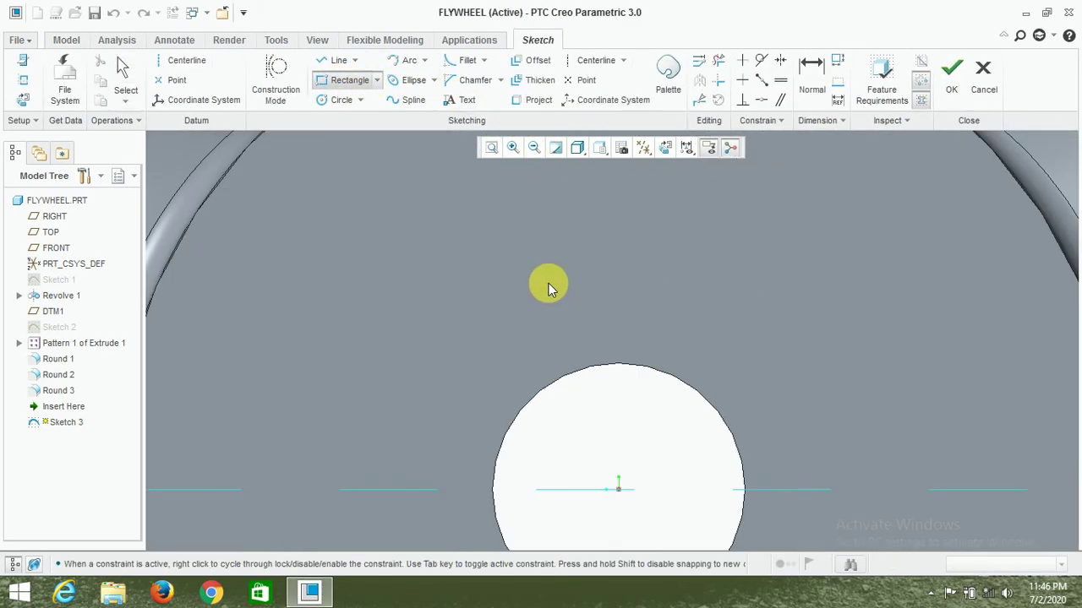
left_click(579, 338)
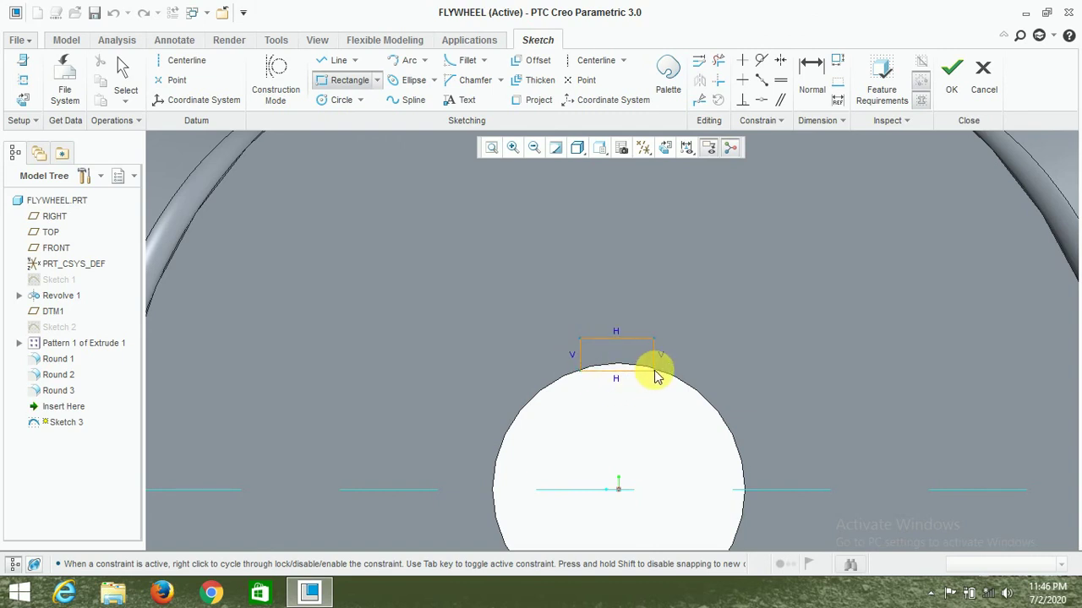
left_click(661, 376)
middle_click(596, 263)
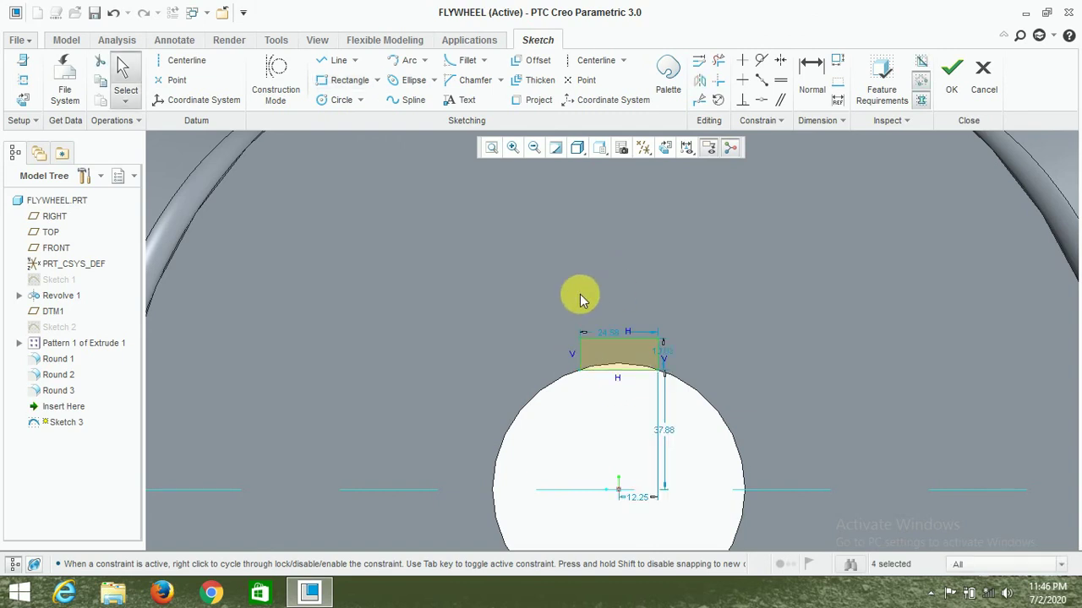
scroll(591, 355, "down", 4)
Add a vertical centerline through the bore centre
left_click(179, 62)
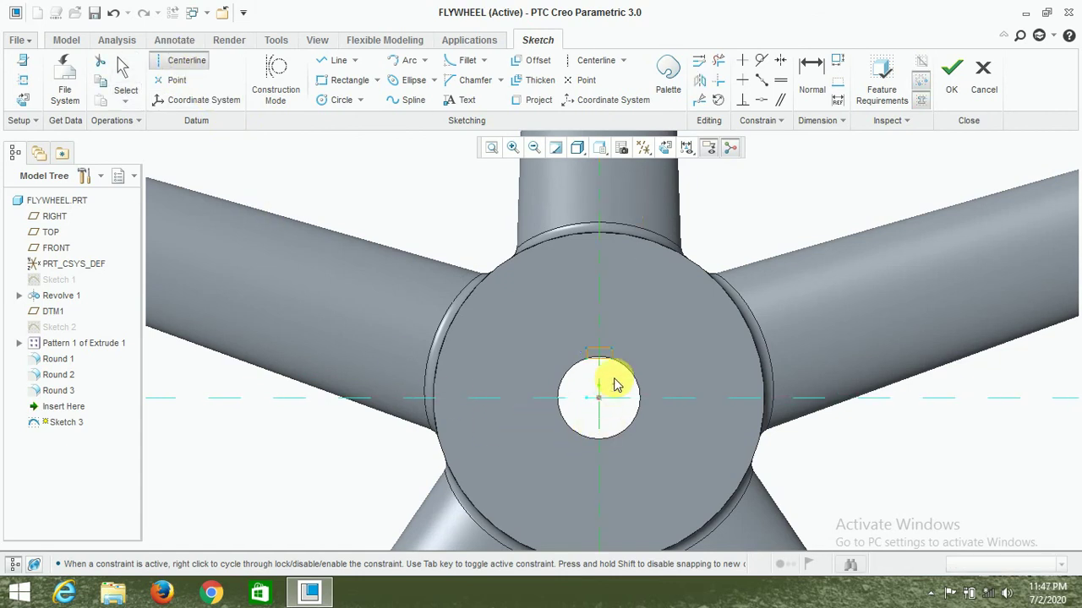
scroll(614, 384, "up", 5)
middle_click(611, 403)
left_click(567, 319)
scroll(585, 321, "up", 1)
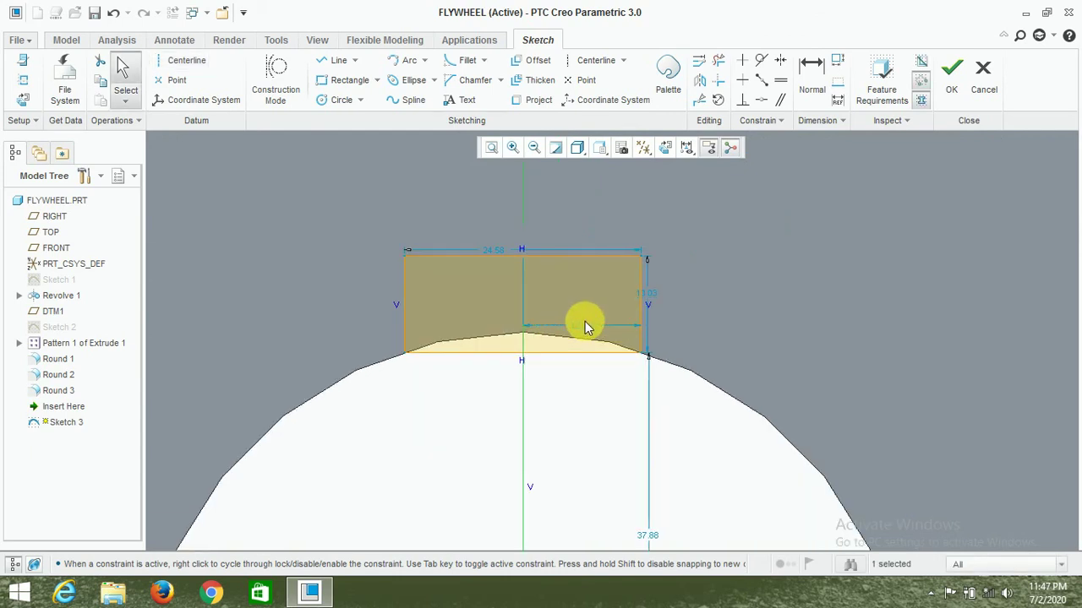
Dimension the keyway rectangle to width 15, offset 7.5 from the centerline, and height 7
left_click(523, 248)
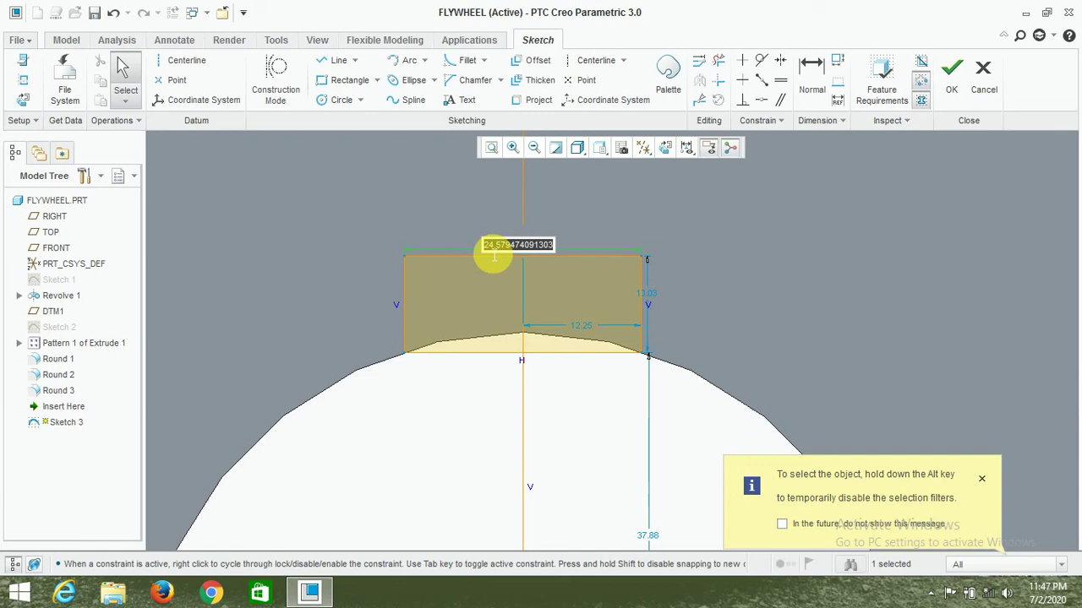
key("Return")
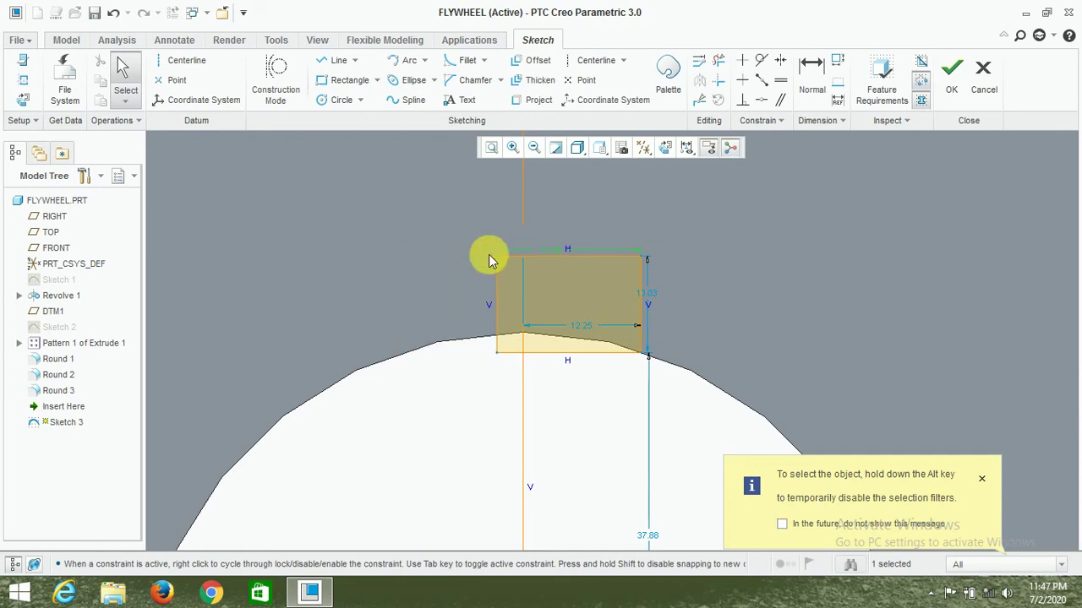
double_click(578, 329)
type("7.5")
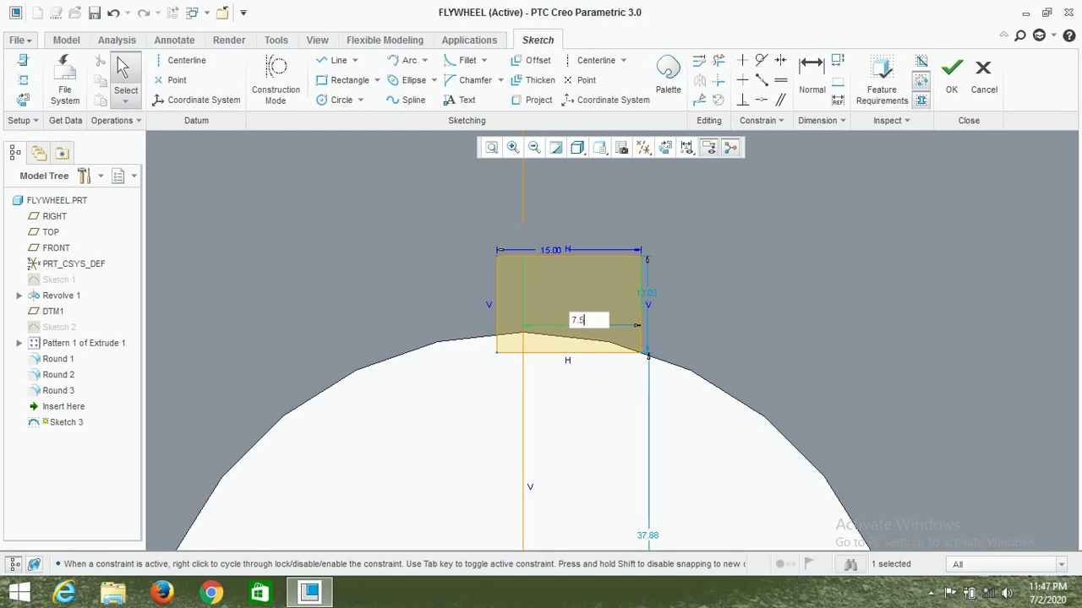
key("Return")
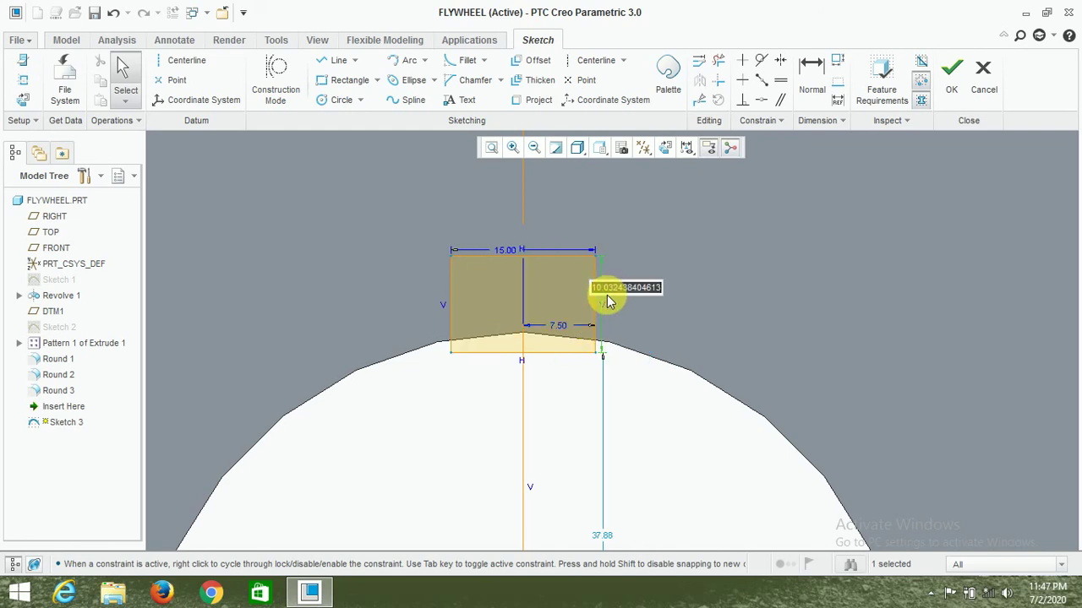
type("7")
key("Return")
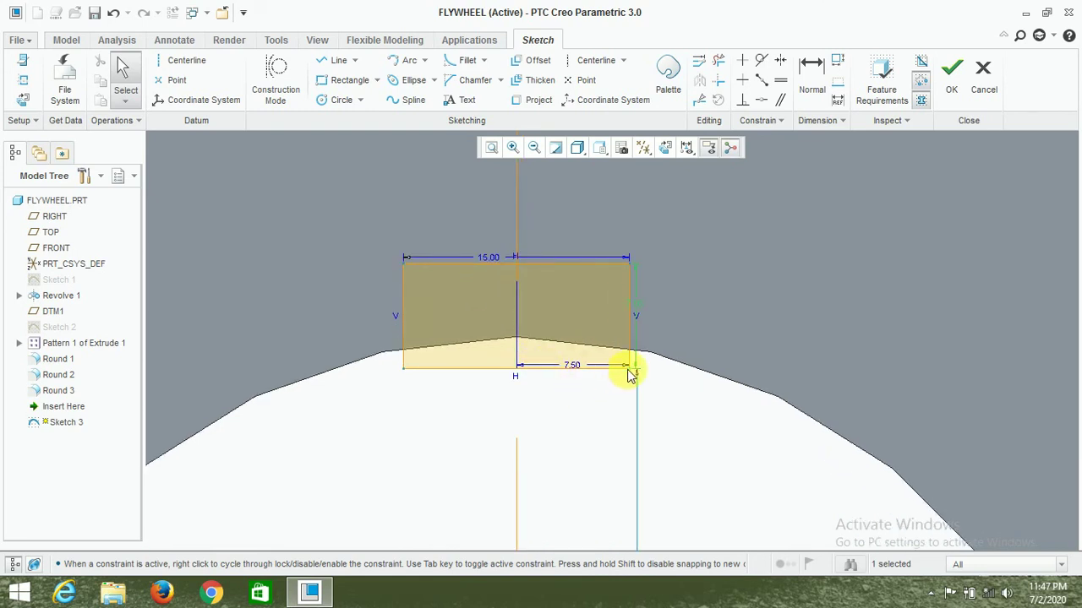
Make the rectangle's bottom corner coincident with the bore edge and finish Sketch 3
left_click(763, 103)
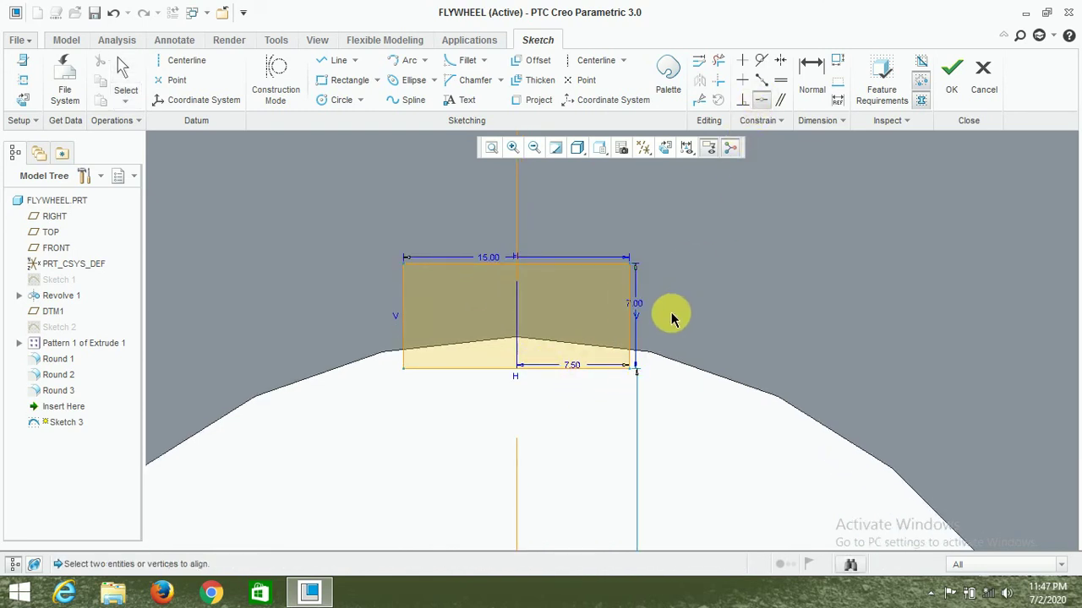
left_click(648, 358)
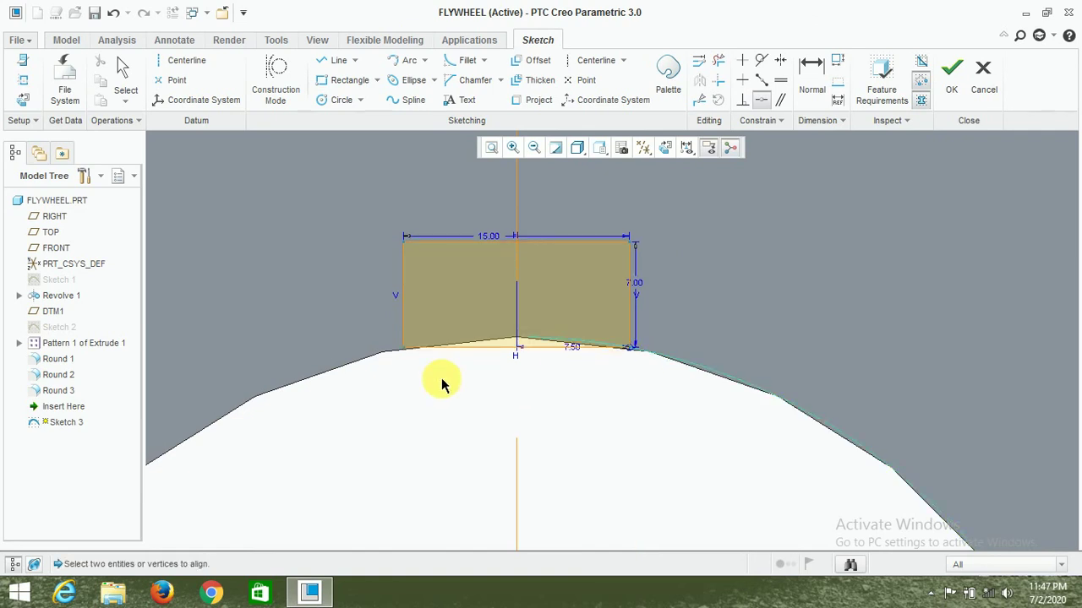
scroll(401, 347, "up", 3)
scroll(401, 340, "down", 3)
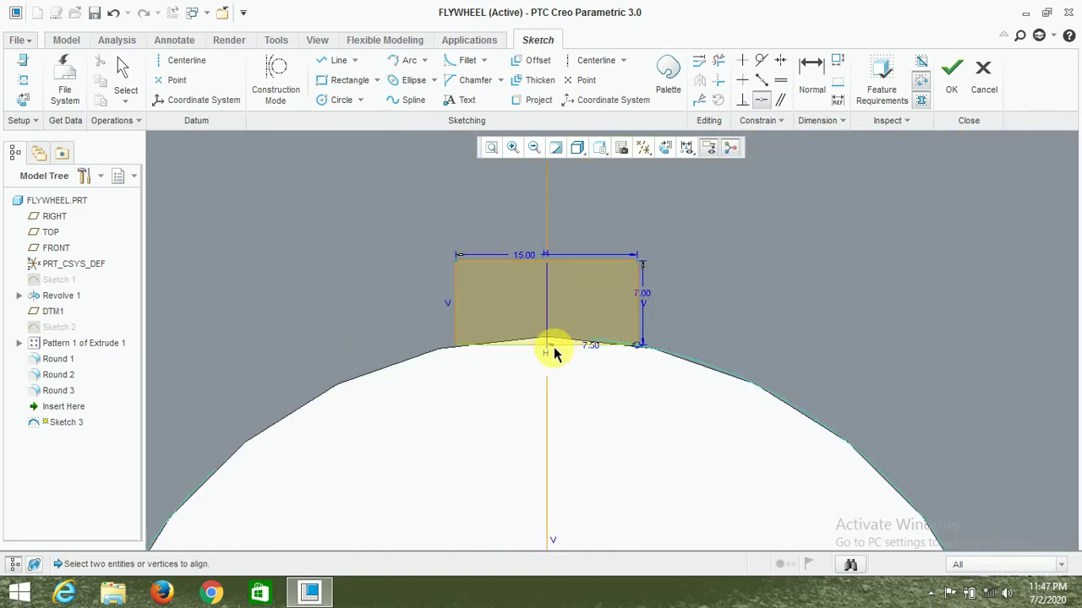
scroll(553, 348, "down", 2)
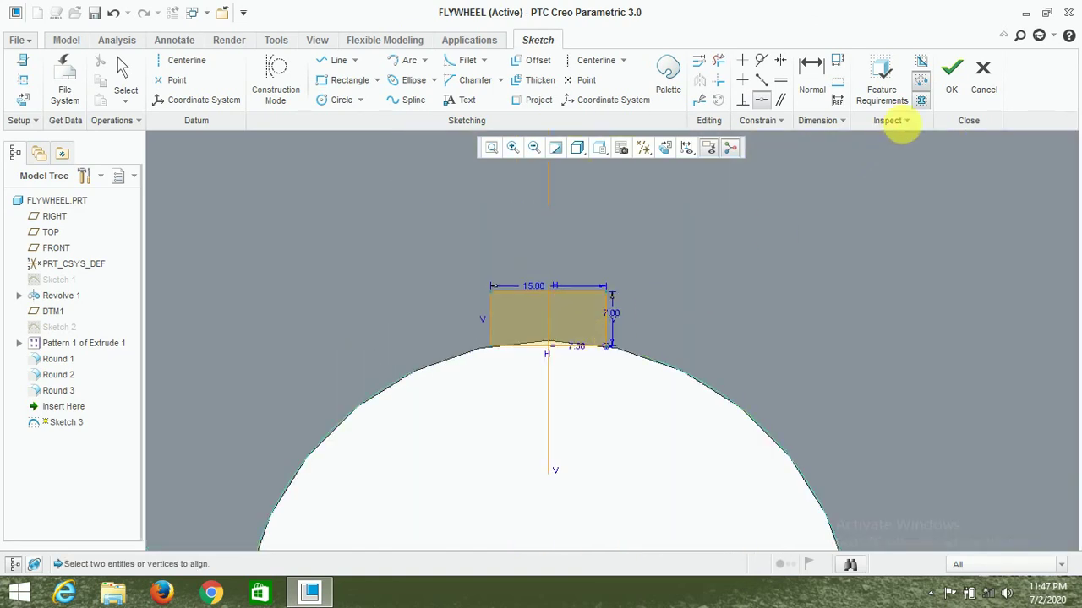
left_click(953, 75)
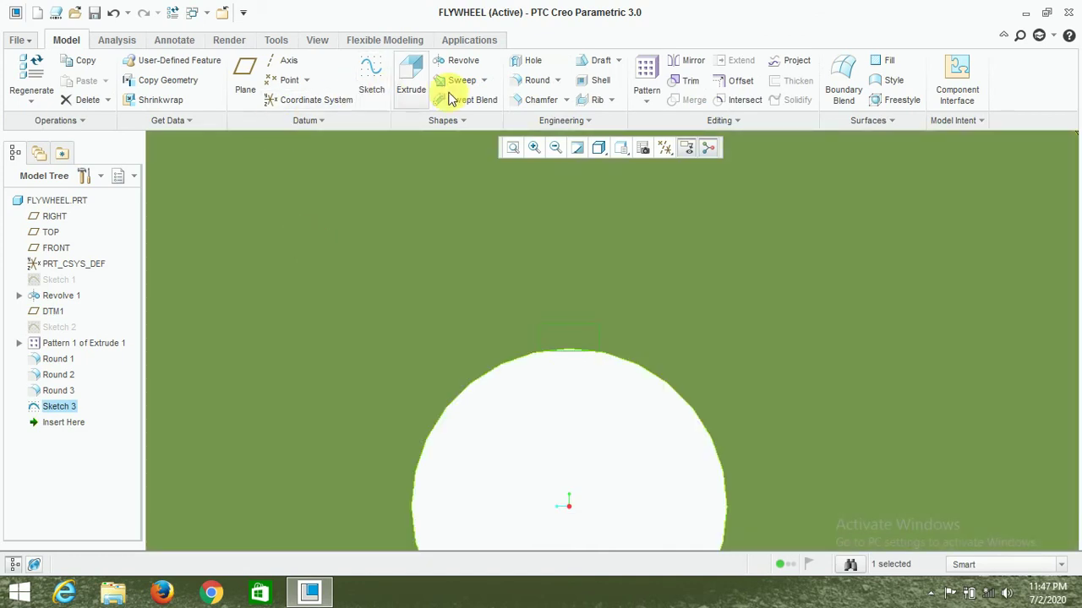
Extrude Sketch 3 as a material-removing cut, shortened to 226.94 deep through the hub
left_click(406, 79)
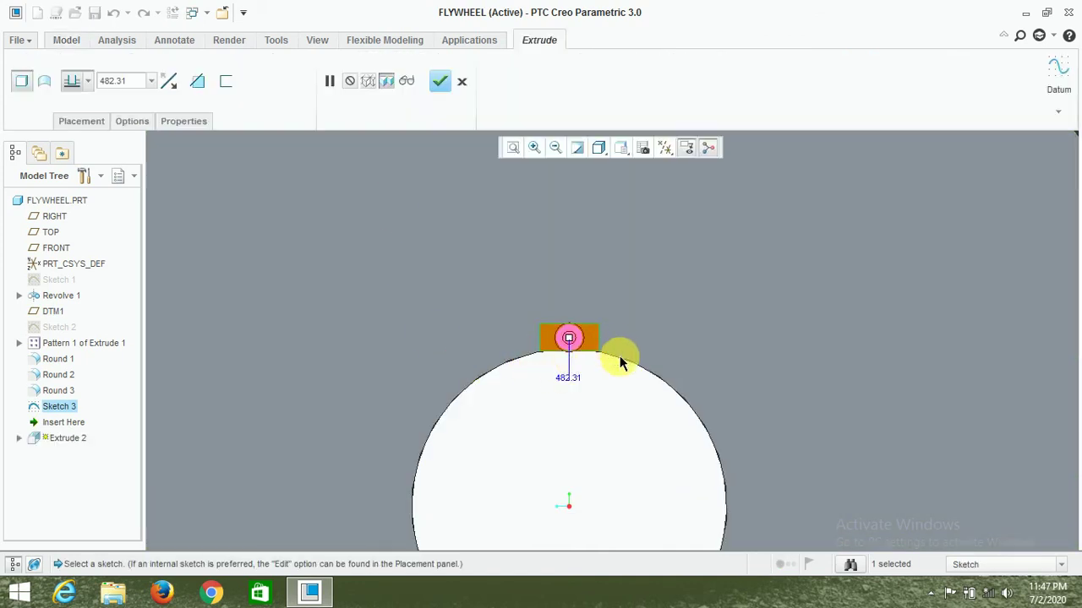
key("ctrl+d")
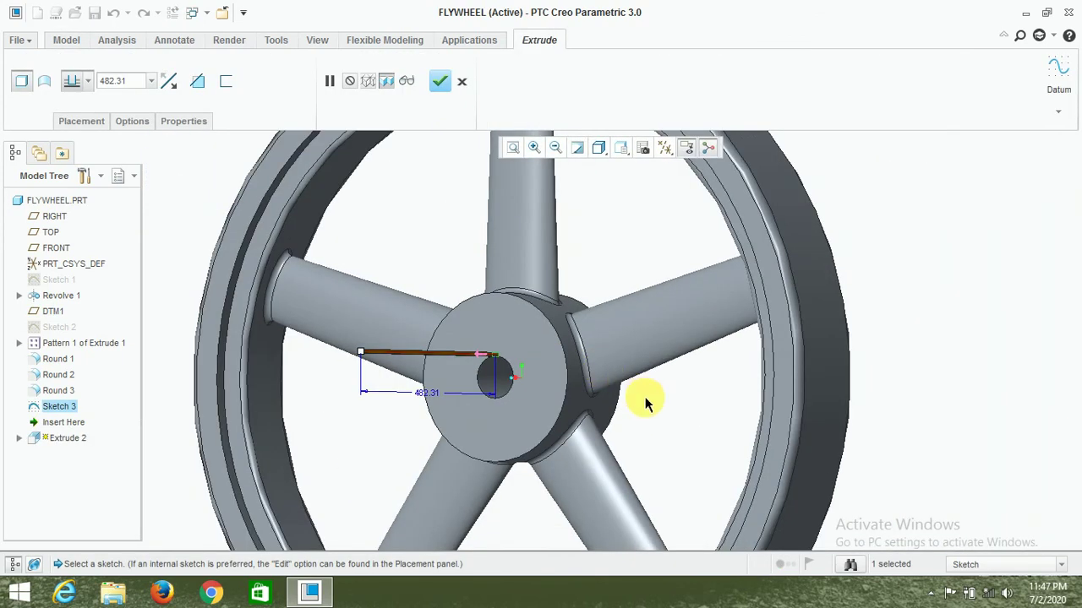
middle_click_drag(645, 403, 579, 420)
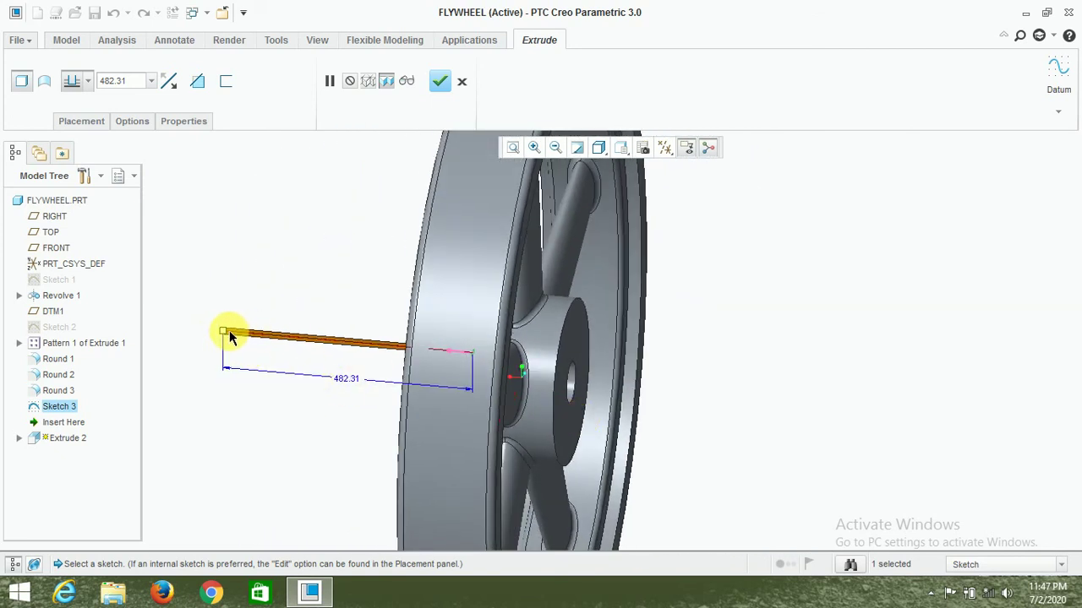
left_click_drag(229, 335, 540, 380)
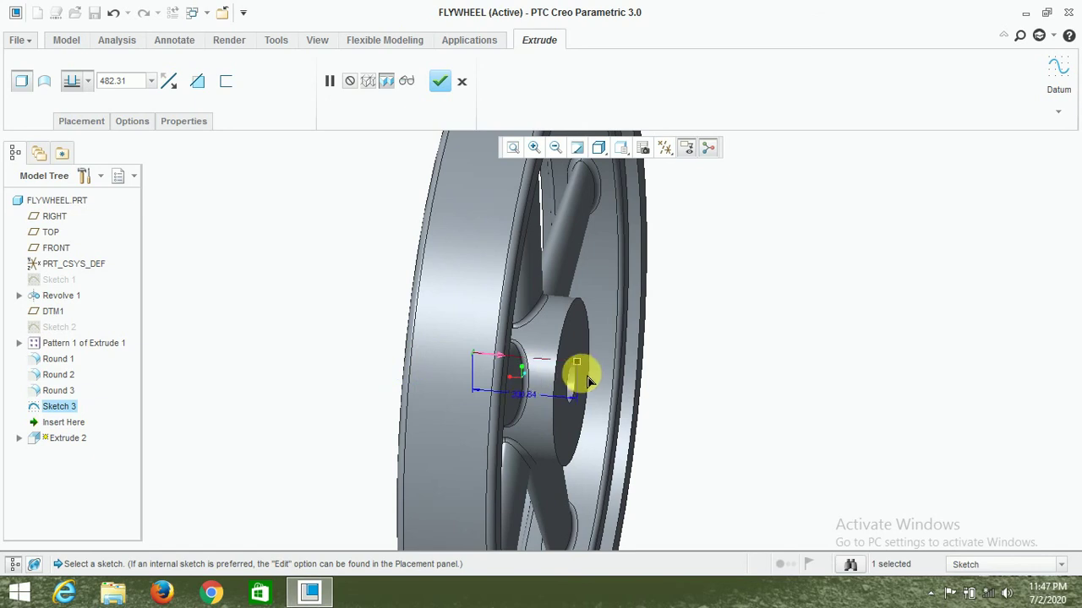
left_click(198, 83)
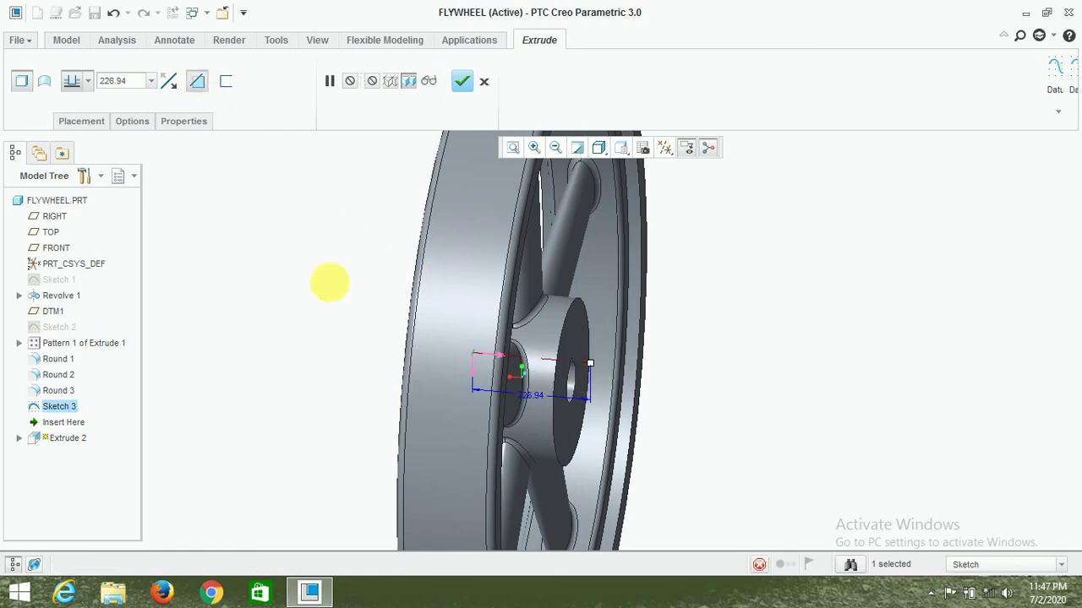
left_click(462, 81)
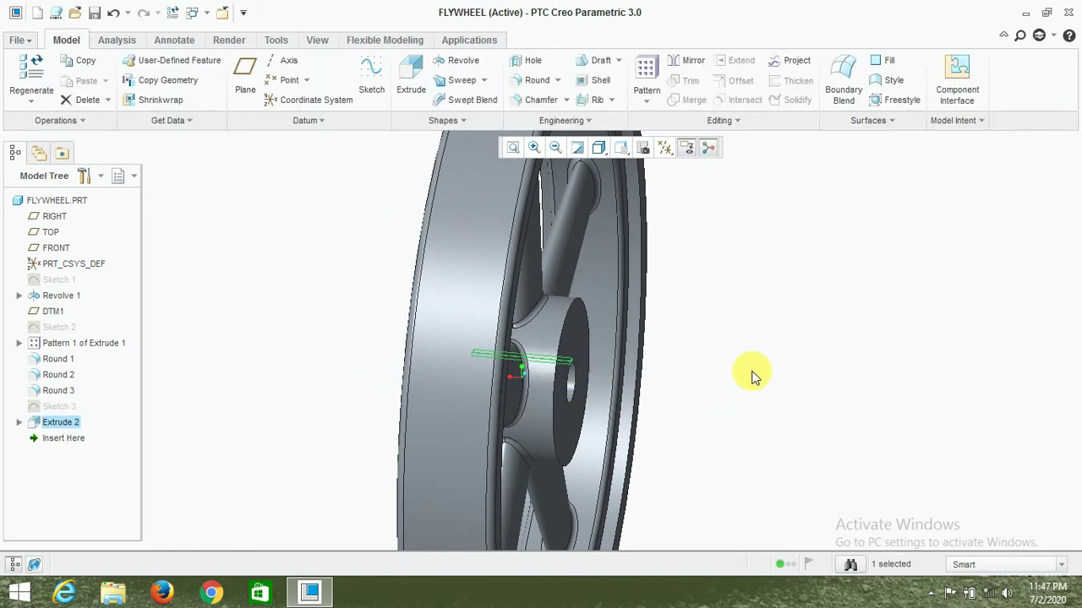
Orbit and zoom around the hub to check the keyway notch, then switch to the Render tab
mouse_move(753, 375)
middle_mouse_down()
mouse_move(698, 350)
mouse_move(636, 414)
middle_mouse_up()
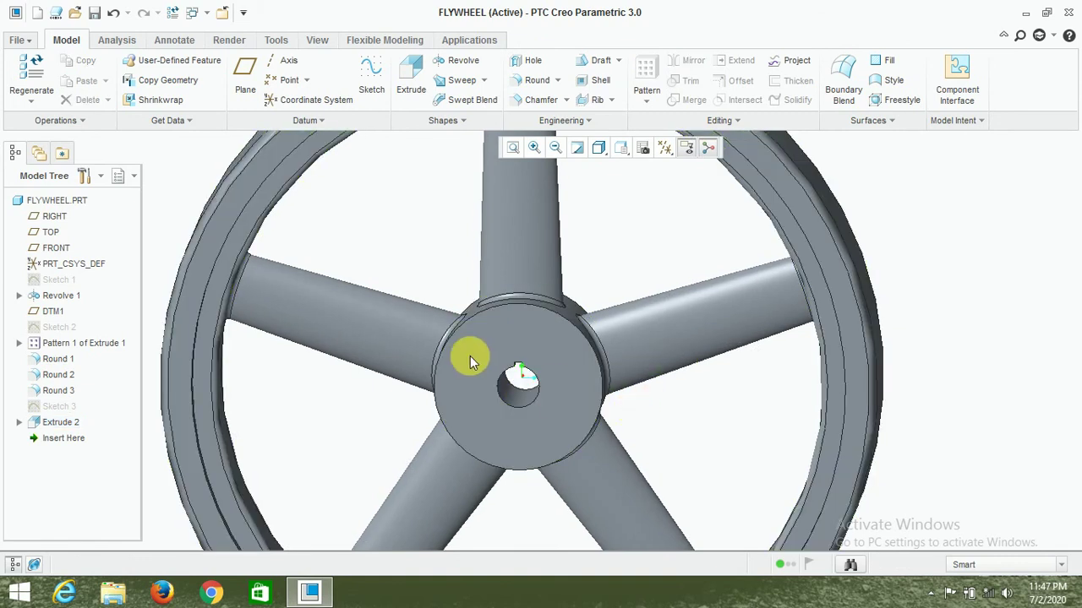
scroll(482, 354, "down", 5)
mouse_move(499, 350)
middle_mouse_down()
mouse_move(505, 327)
mouse_move(501, 352)
mouse_move(509, 333)
mouse_move(505, 340)
middle_mouse_up()
scroll(579, 335, "up", 5)
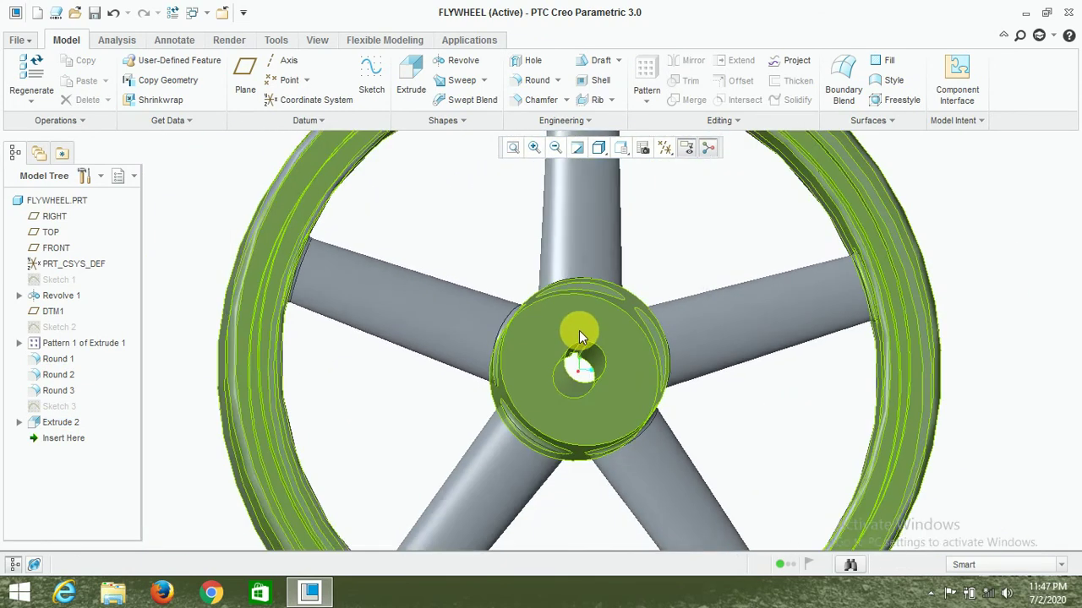
scroll(579, 336, "up", 2)
mouse_move(741, 403)
middle_mouse_down()
mouse_move(751, 411)
mouse_move(749, 403)
middle_mouse_up()
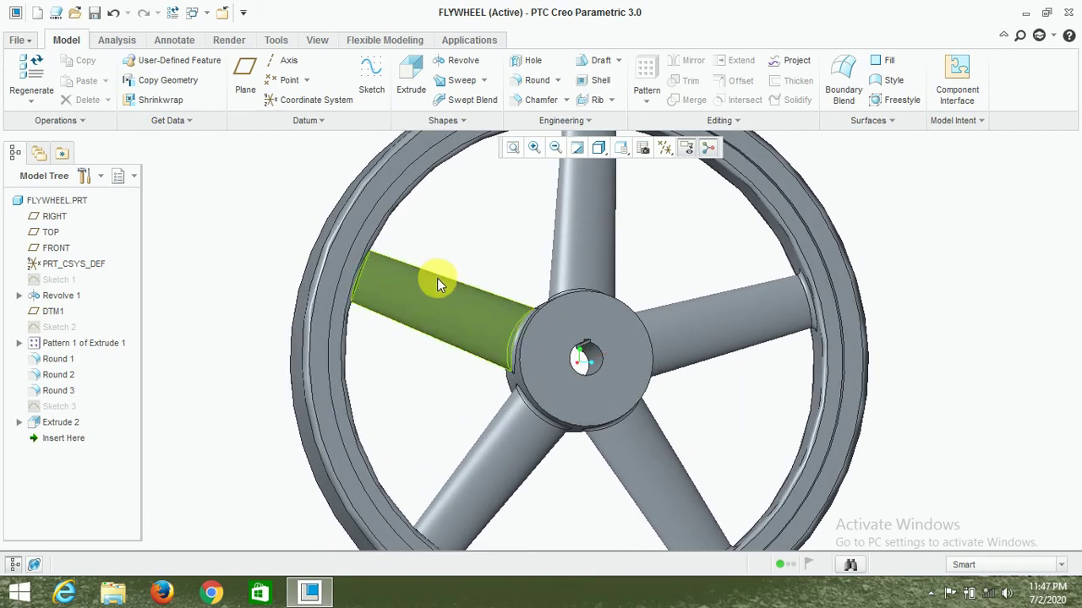
scroll(464, 244, "up", 2)
scroll(459, 234, "down", 3)
scroll(459, 229, "down", 1)
middle_click_drag(459, 229, 451, 242)
scroll(549, 406, "down", 3)
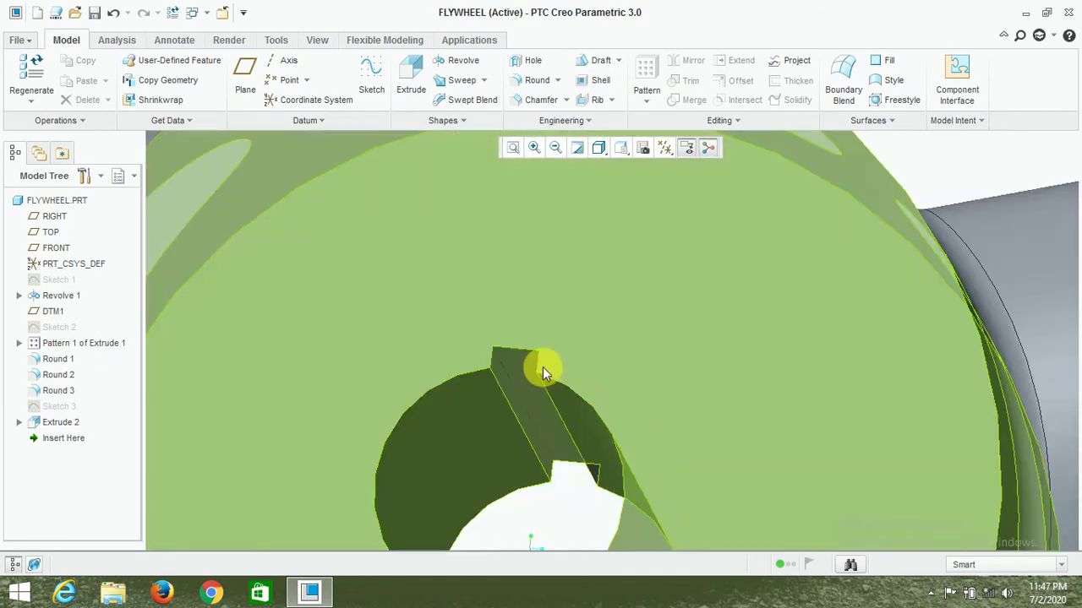
scroll(542, 367, "up", 3)
mouse_move(543, 336)
middle_mouse_down()
mouse_move(580, 330)
mouse_move(564, 375)
middle_mouse_up()
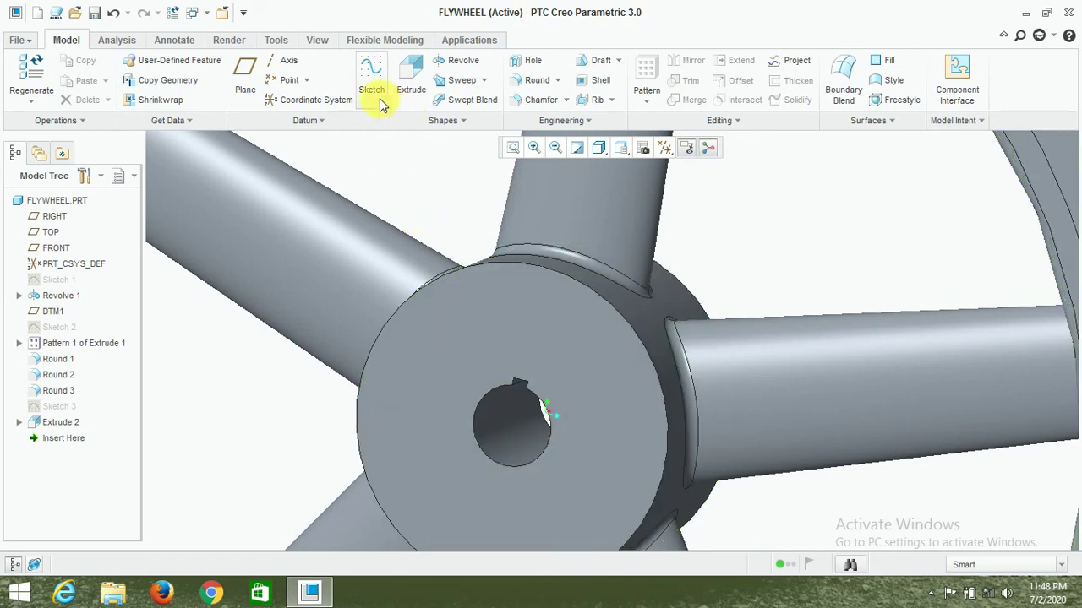
left_click(230, 41)
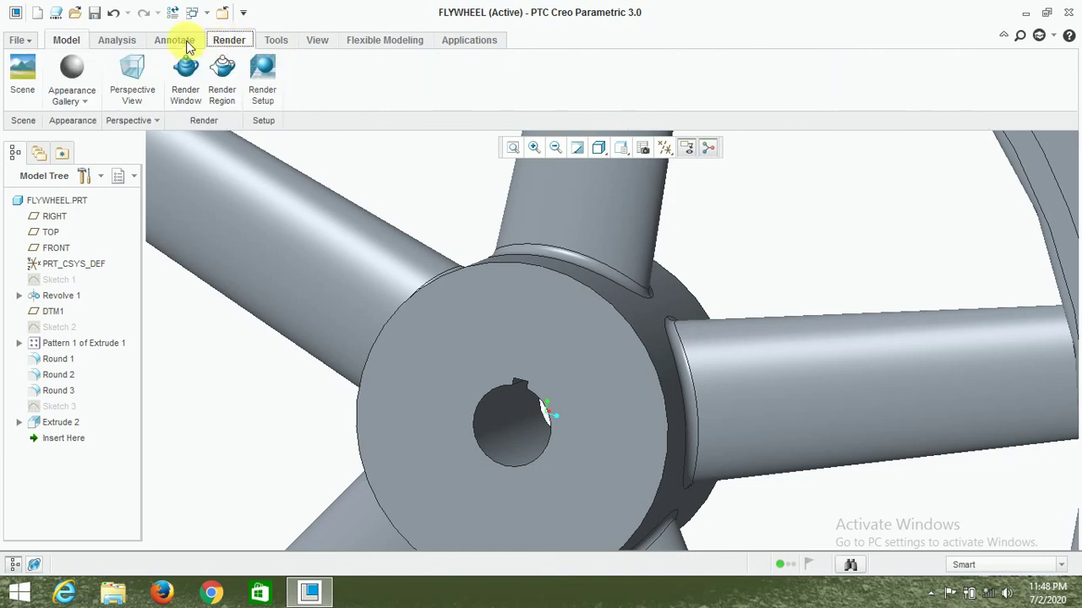
Choose the yellow appearance from the Appearance Gallery and pick the upper spoke
left_click(76, 101)
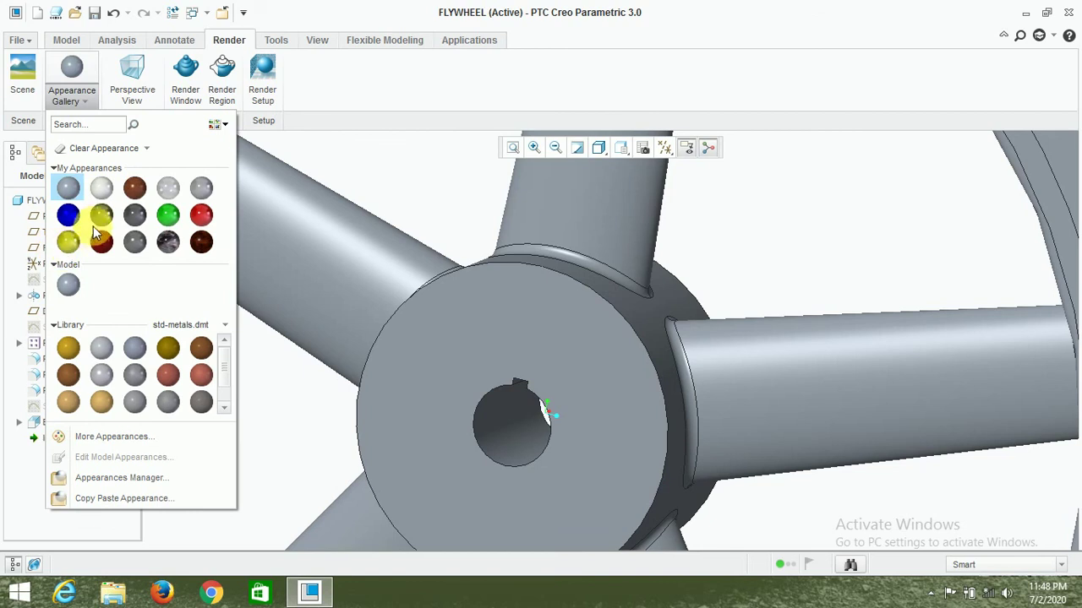
left_click(102, 218)
scroll(419, 260, "up", 5)
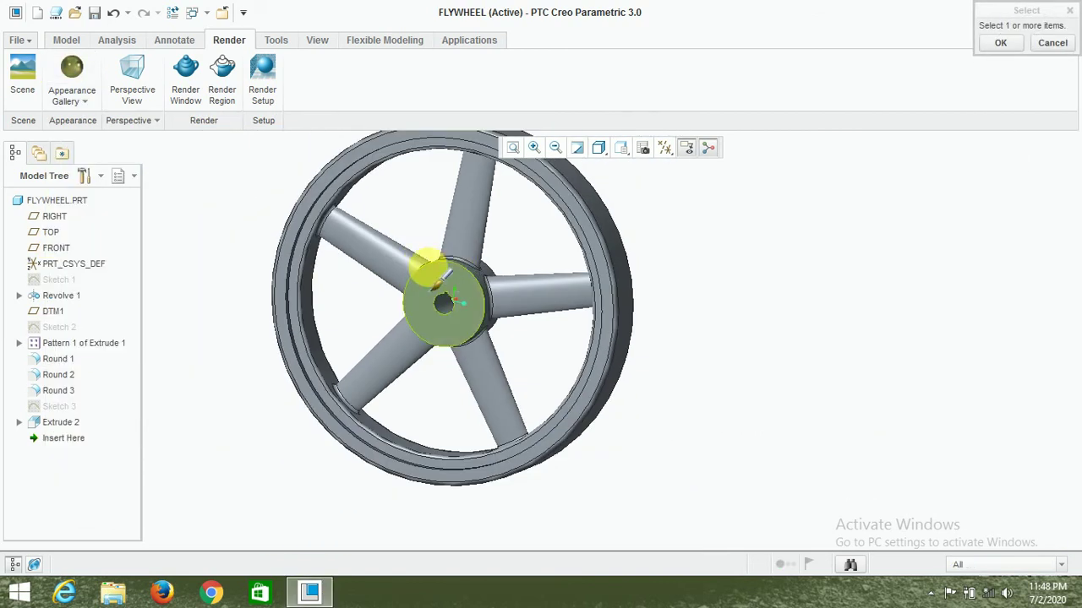
left_click(408, 270)
left_click(480, 232)
scroll(473, 241, "up", 2)
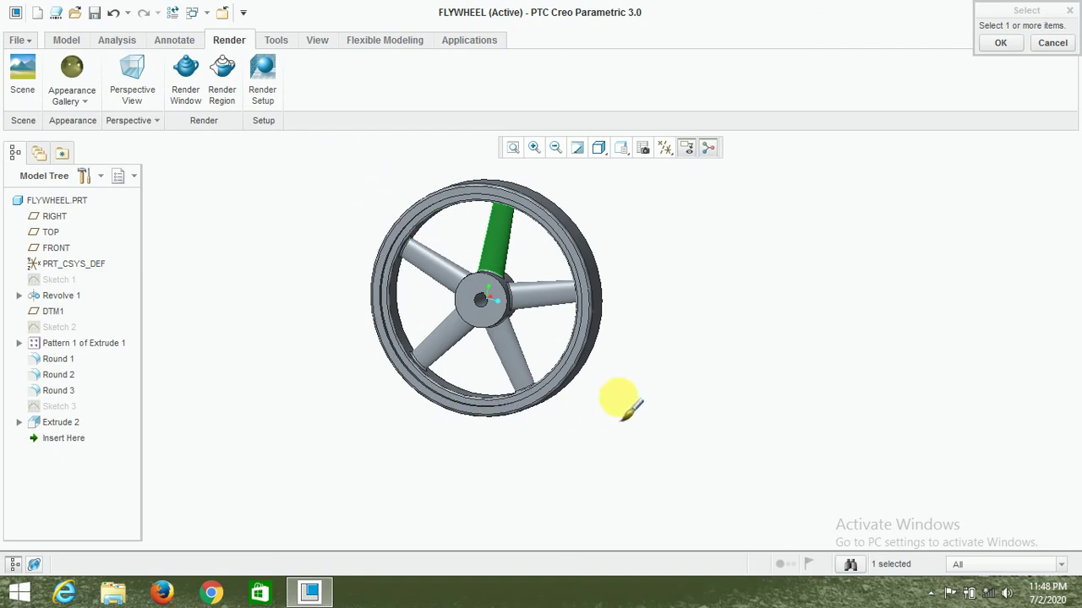
Add the outer rim surfaces to the appearance selection
left_click(563, 240, "ctrl")
left_click(571, 237, "ctrl")
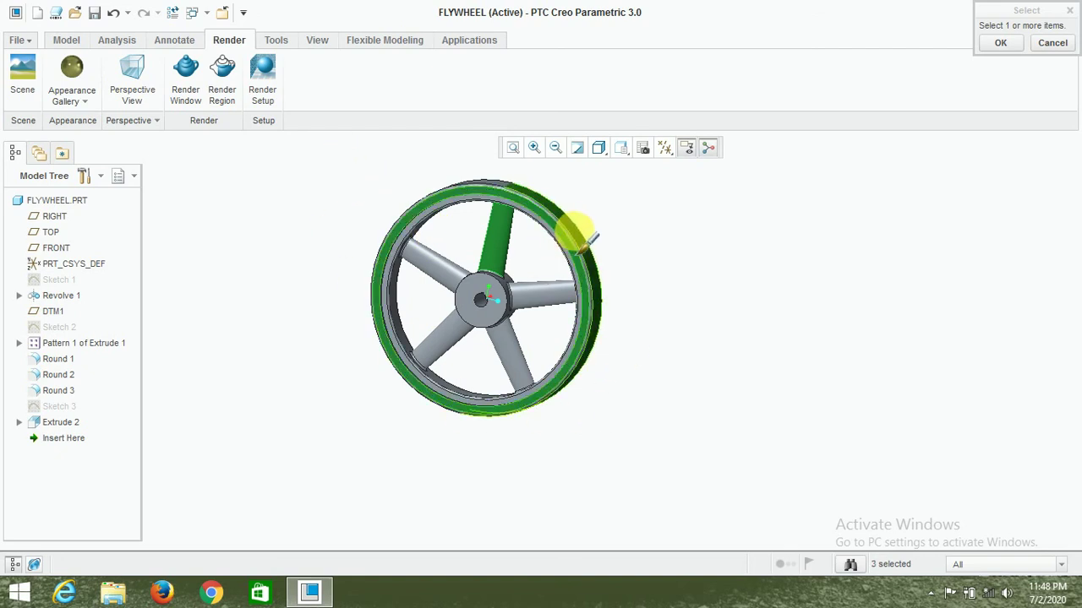
left_click(576, 246, "ctrl")
left_click(576, 248, "ctrl")
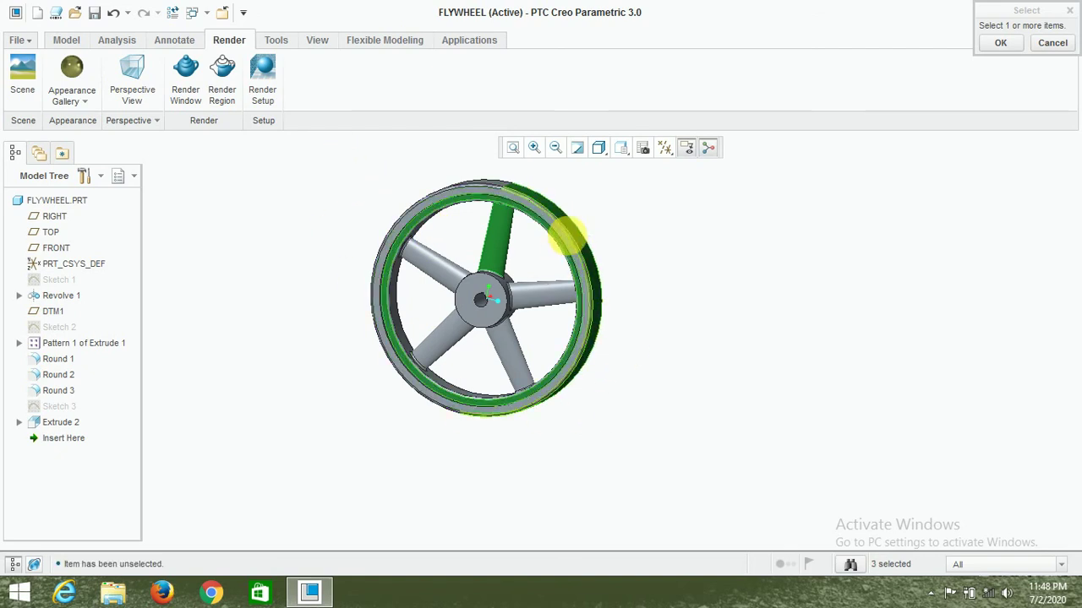
left_click(573, 251, "ctrl")
left_click(575, 247, "ctrl")
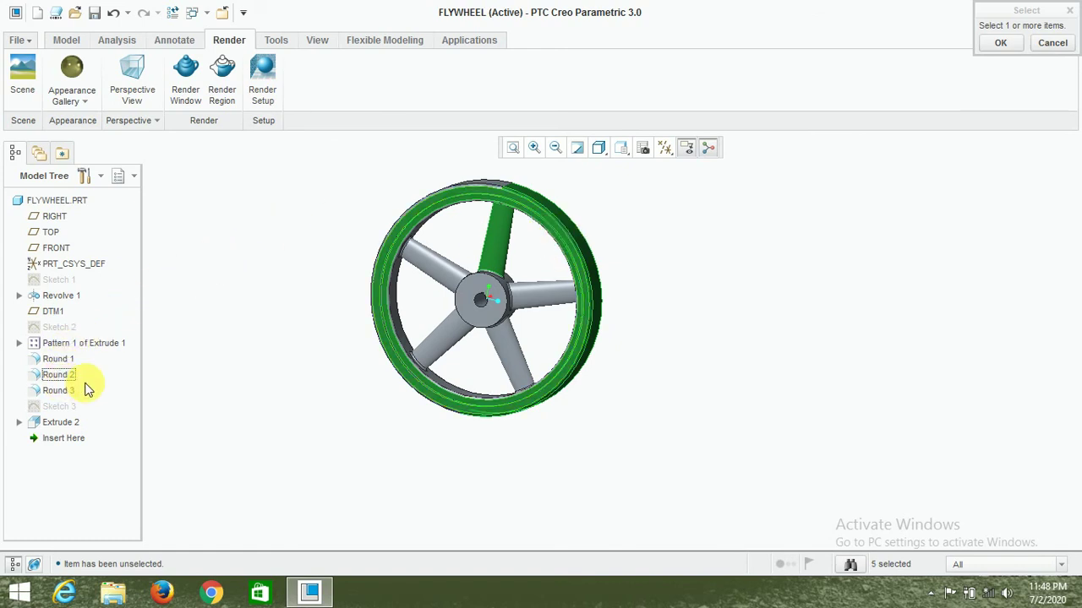
scroll(435, 270, "down", 5)
Add the hub ring, chamfer, shaft hole and the right, lower-right and lower-left spokes
left_click(434, 273, "ctrl")
left_click(554, 296, "ctrl")
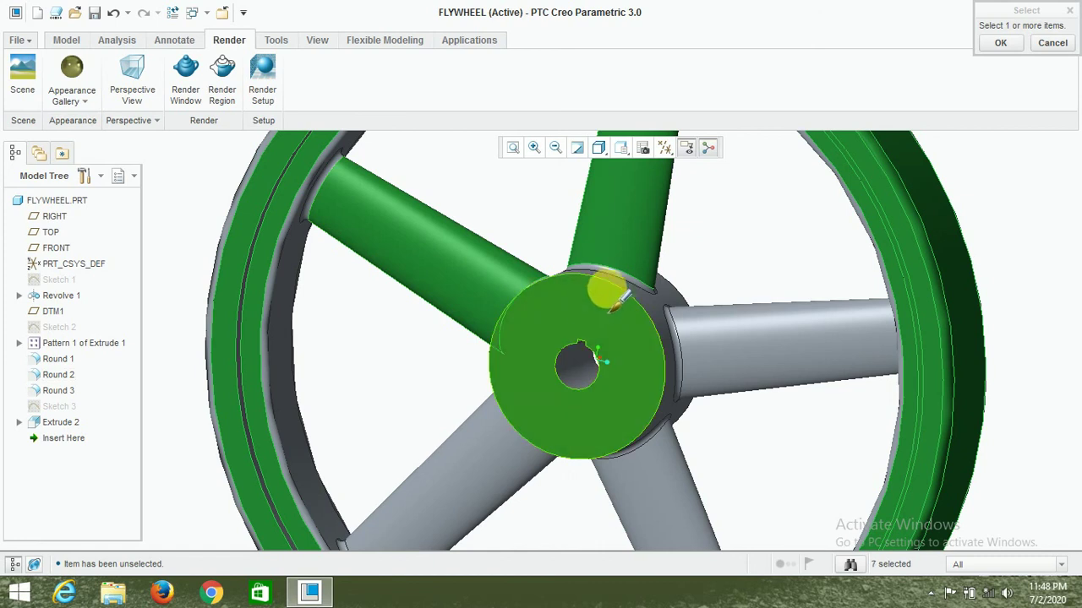
left_click(608, 285, "ctrl")
left_click(617, 277, "ctrl")
left_click(582, 280, "ctrl")
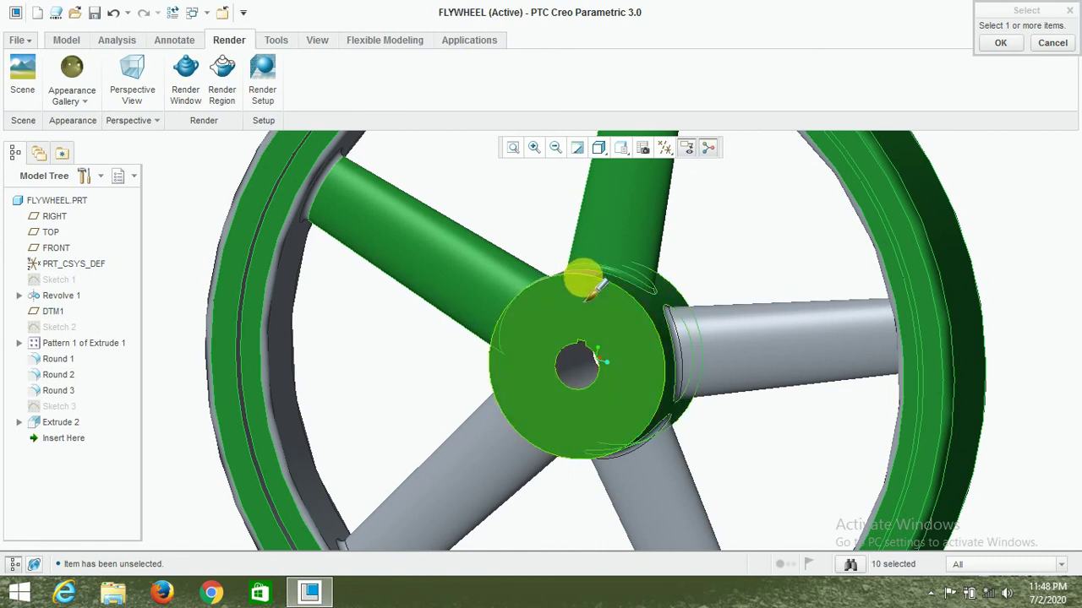
left_click(682, 314, "ctrl")
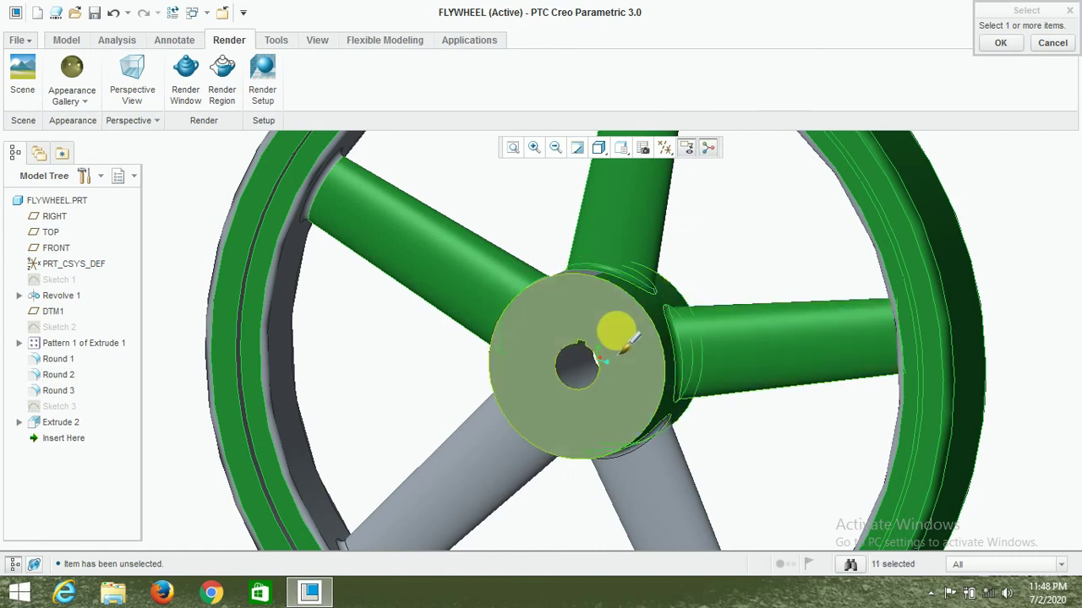
left_click(645, 442, "ctrl")
left_click(577, 366, "ctrl")
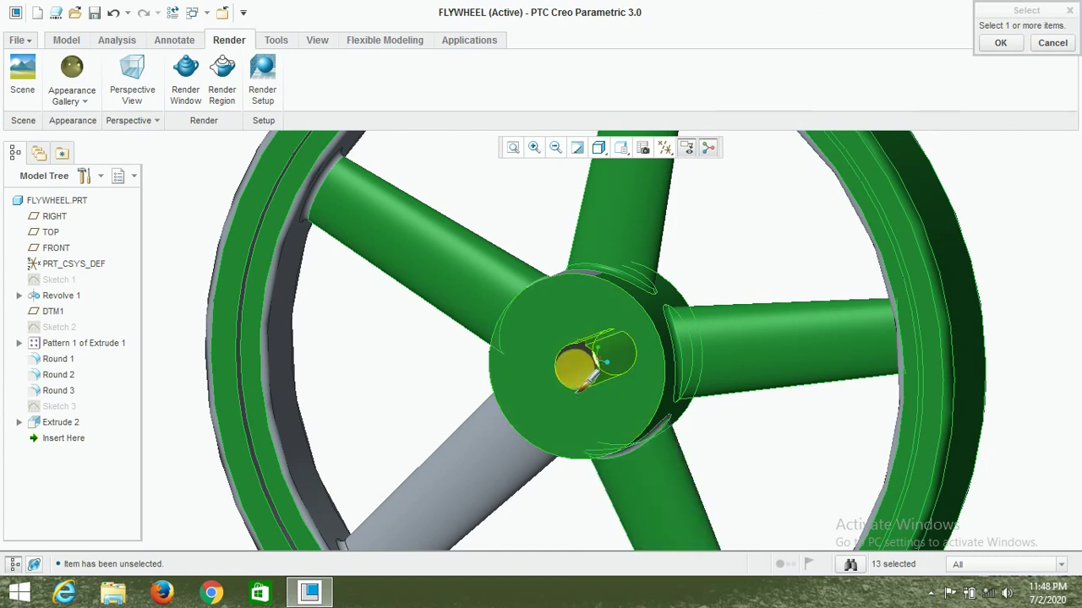
left_click(649, 438, "ctrl")
left_click(476, 445, "ctrl")
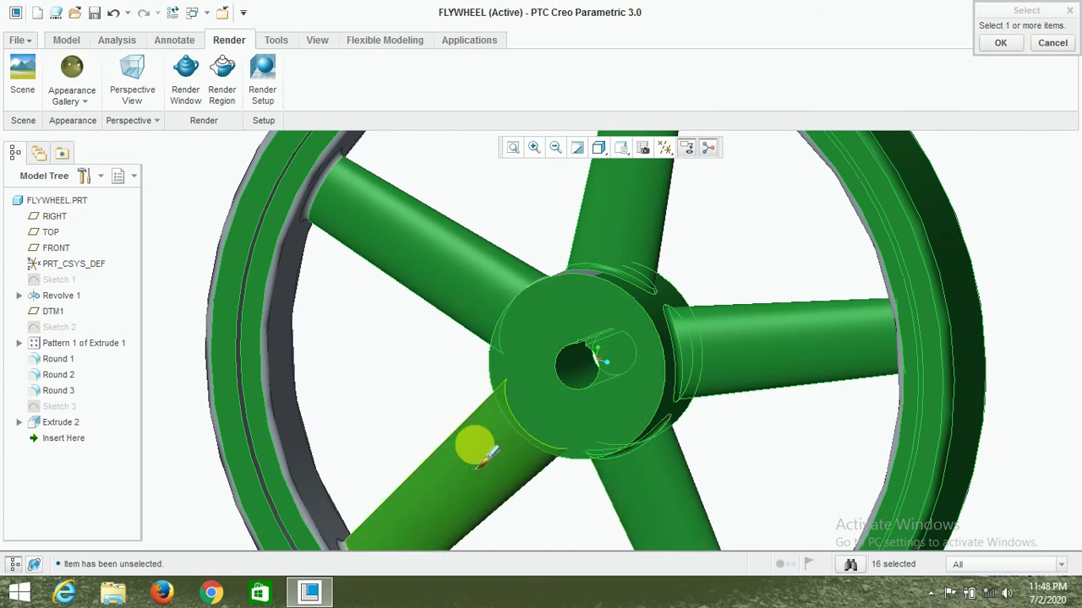
Add inner and outer rim surfaces and the upper-left spoke end, then orbit to face the wheel
left_click(261, 362, "ctrl")
left_click(263, 360, "ctrl")
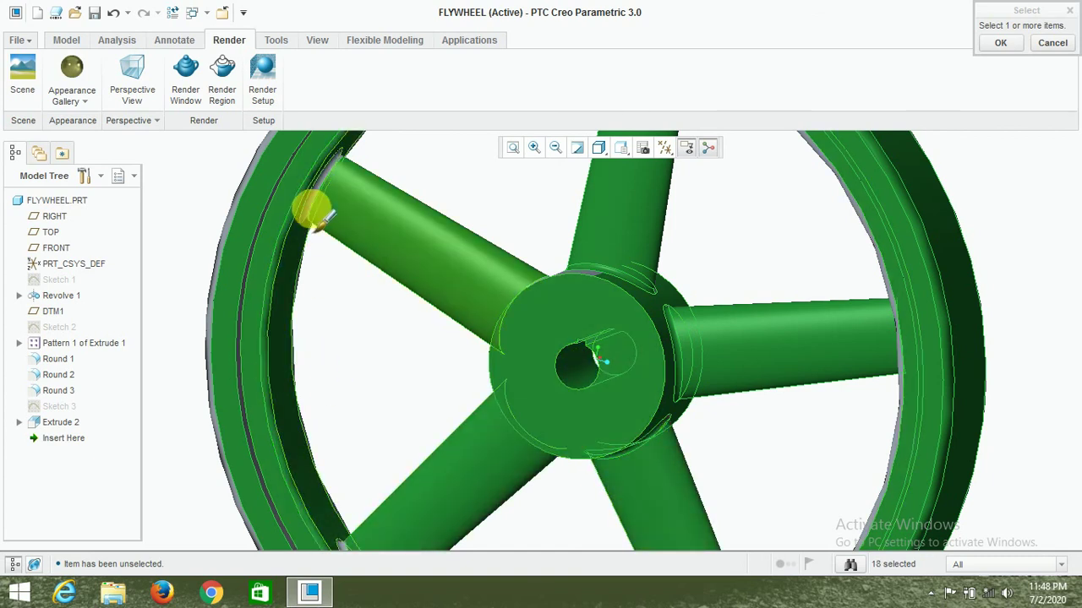
left_click(310, 201, "ctrl")
left_click(233, 211, "ctrl")
scroll(363, 283, "down", 5)
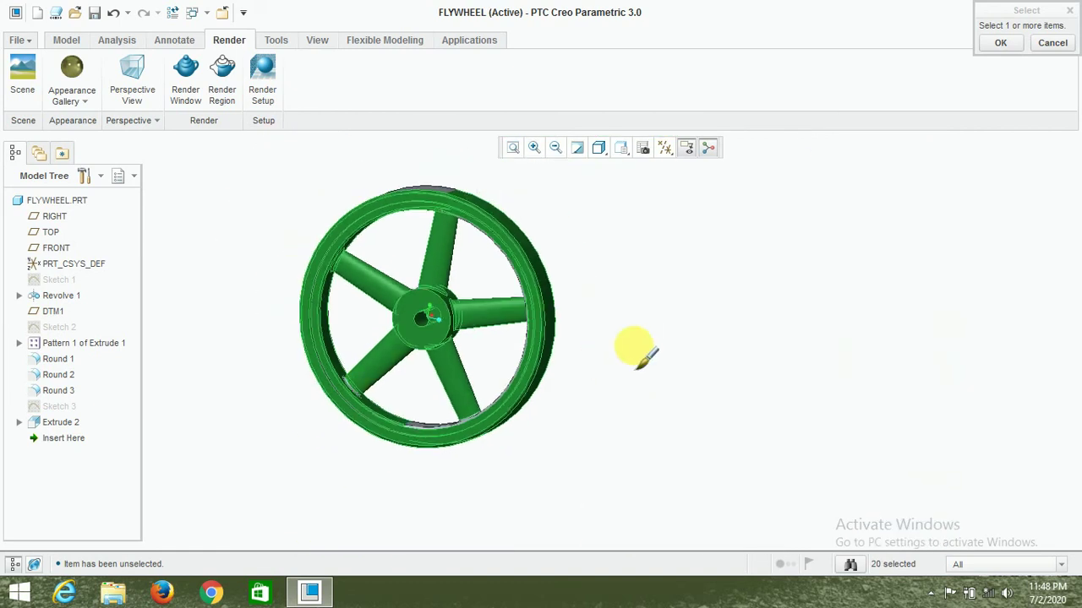
mouse_move(634, 350)
middle_mouse_down()
mouse_move(640, 338)
mouse_move(566, 350)
mouse_move(529, 387)
mouse_move(430, 273)
mouse_move(362, 229)
middle_mouse_up()
Add more rim faces and the lower spoke to the selection
left_click(375, 234, "ctrl")
scroll(389, 269, "up", 5)
left_click(391, 267, "ctrl")
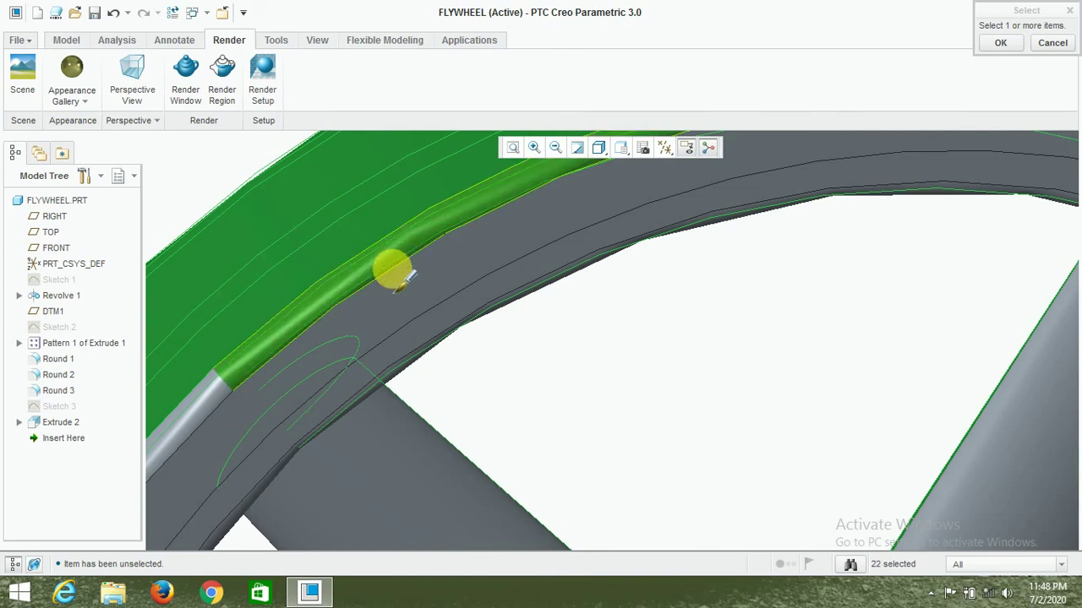
left_click(425, 308, "ctrl")
left_click(436, 323, "ctrl")
left_click(384, 401, "ctrl")
scroll(363, 364, "down", 4)
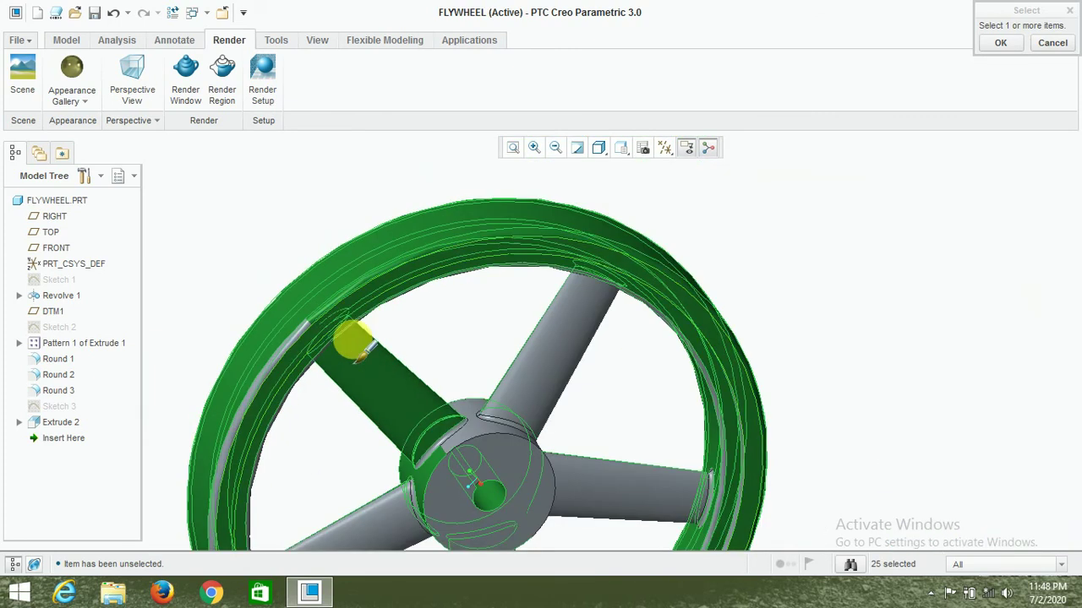
scroll(304, 328, "up", 2)
Add the upper spoke, hub and spoke-root faces, and the lower-left spoke
left_click(613, 422, "ctrl")
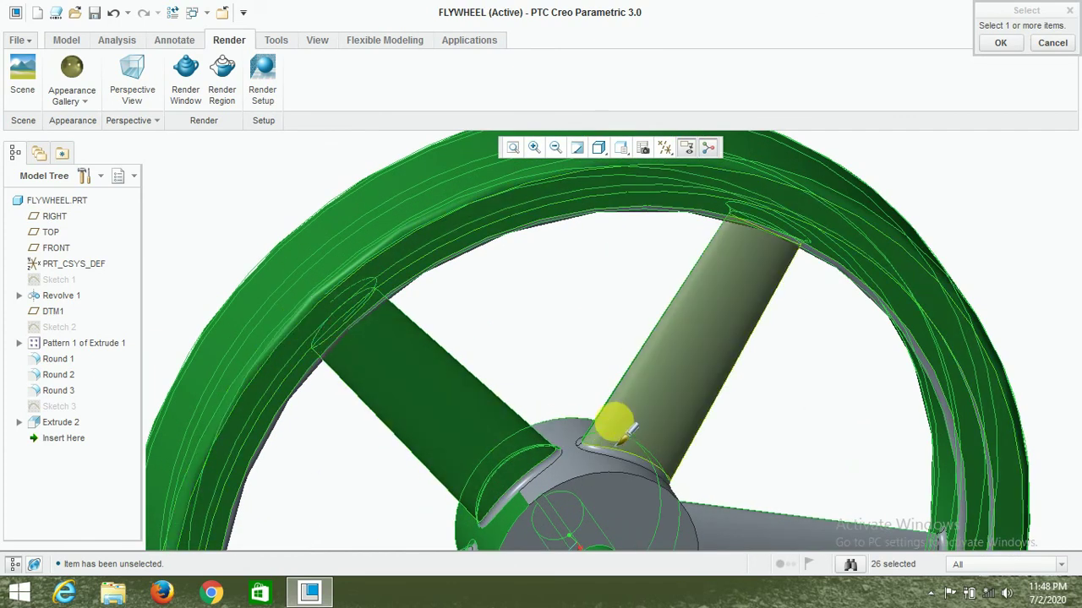
left_click(567, 454, "ctrl")
left_click(592, 447, "ctrl")
left_click(550, 459, "ctrl")
left_click(532, 448, "ctrl")
scroll(518, 397, "down", 3)
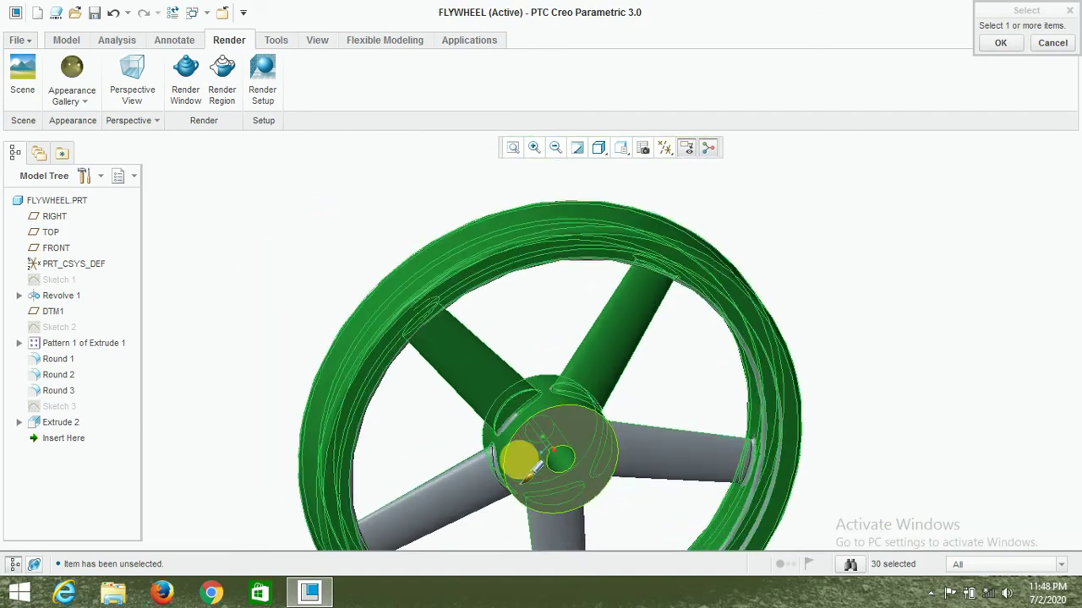
scroll(519, 456, "up", 5)
left_click(469, 482, "ctrl")
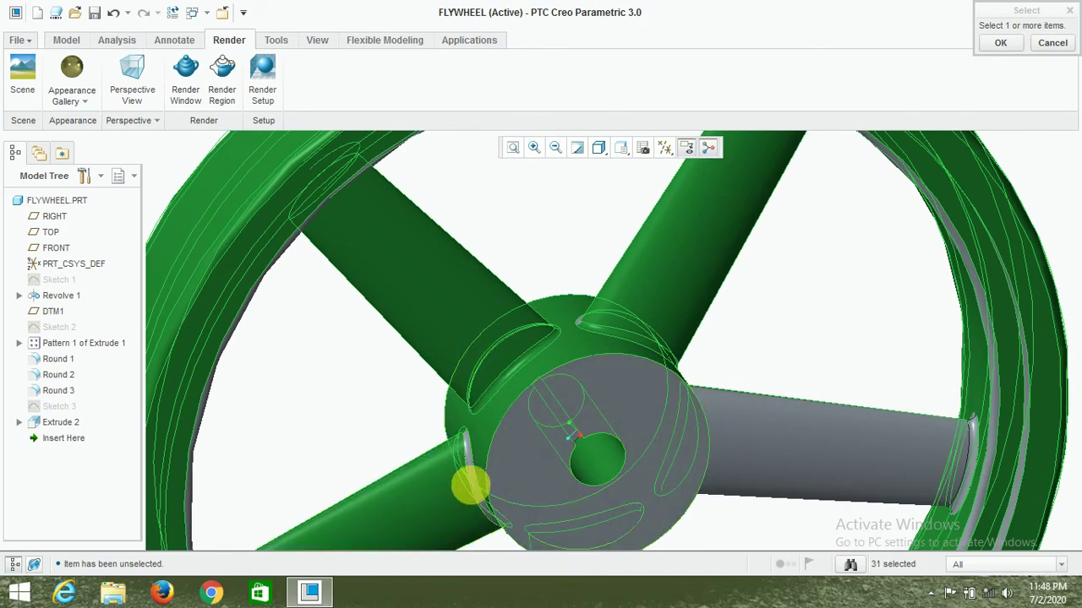
left_click(466, 447, "ctrl")
left_click(540, 440, "ctrl")
left_click(541, 442, "ctrl")
Add the right spoke and its neighbouring rim surfaces
left_click(755, 380, "ctrl")
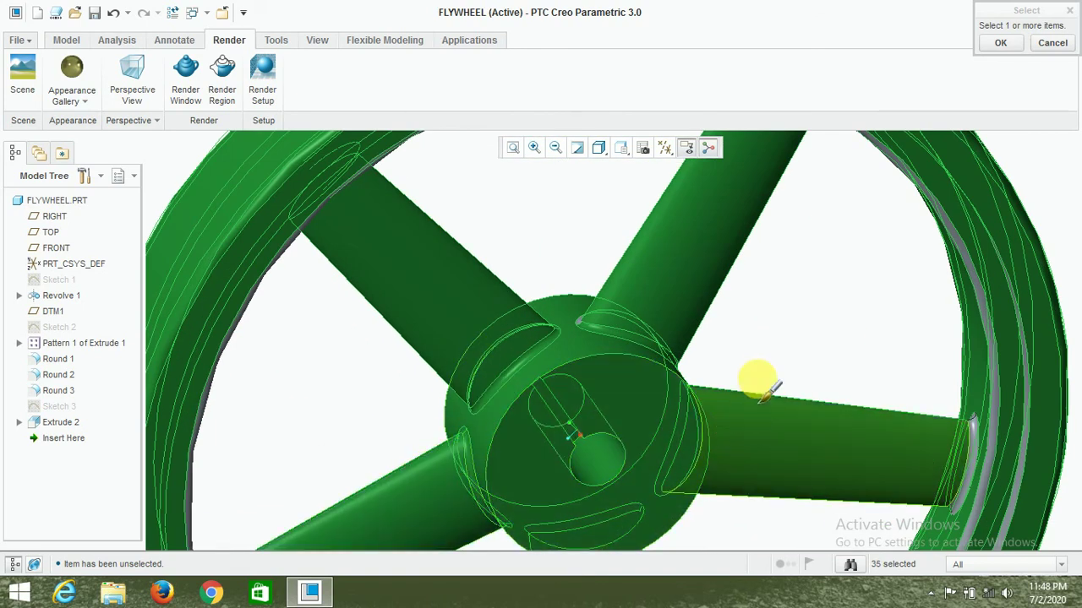
scroll(794, 389, "down", 3)
scroll(833, 401, "up", 5)
left_click(807, 379, "ctrl")
left_click(834, 398, "ctrl")
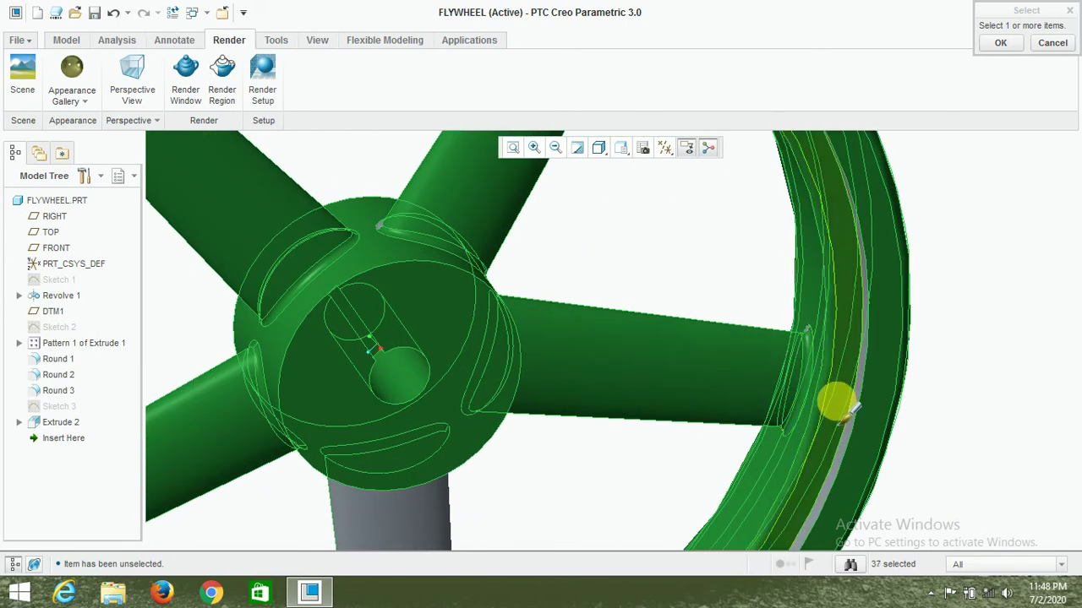
left_click(850, 408, "ctrl")
scroll(779, 312, "down", 5)
scroll(779, 314, "up", 5)
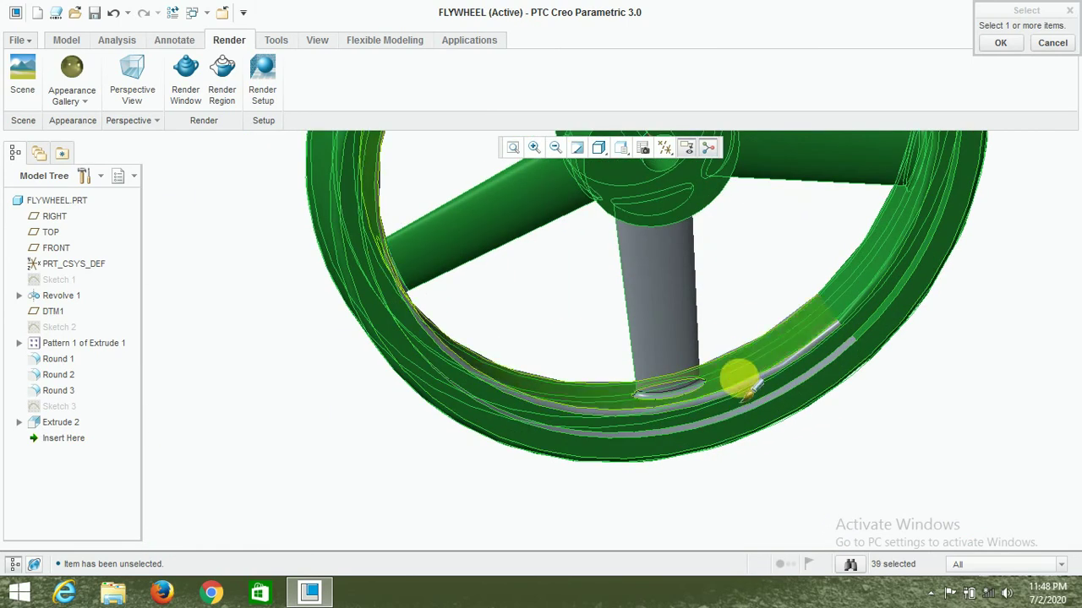
Add the lower rim surfaces and spoke-base faces, then tilt the wheel
left_click(751, 390, "ctrl")
left_click(749, 392, "ctrl")
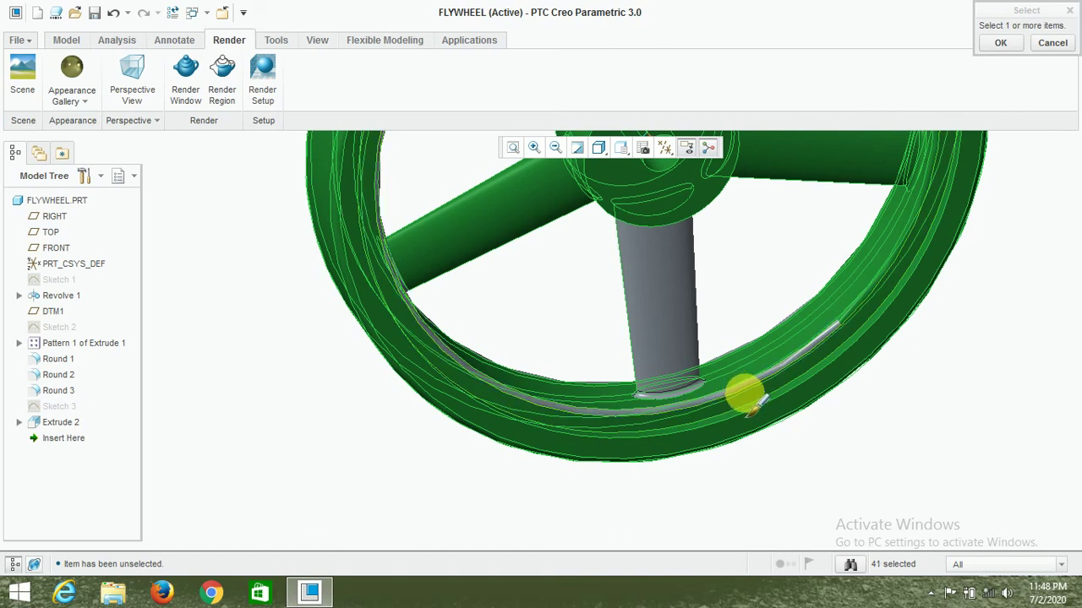
left_click(734, 386, "ctrl")
left_click(668, 363, "ctrl")
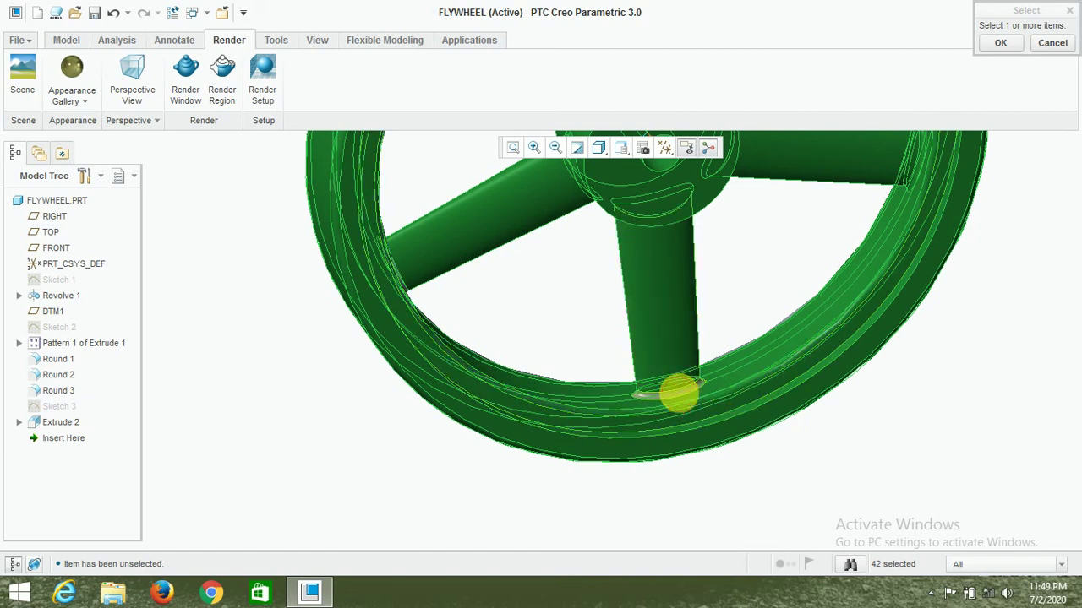
left_click(680, 393, "ctrl")
scroll(686, 393, "down", 5)
middle_click_drag(778, 415, 750, 365)
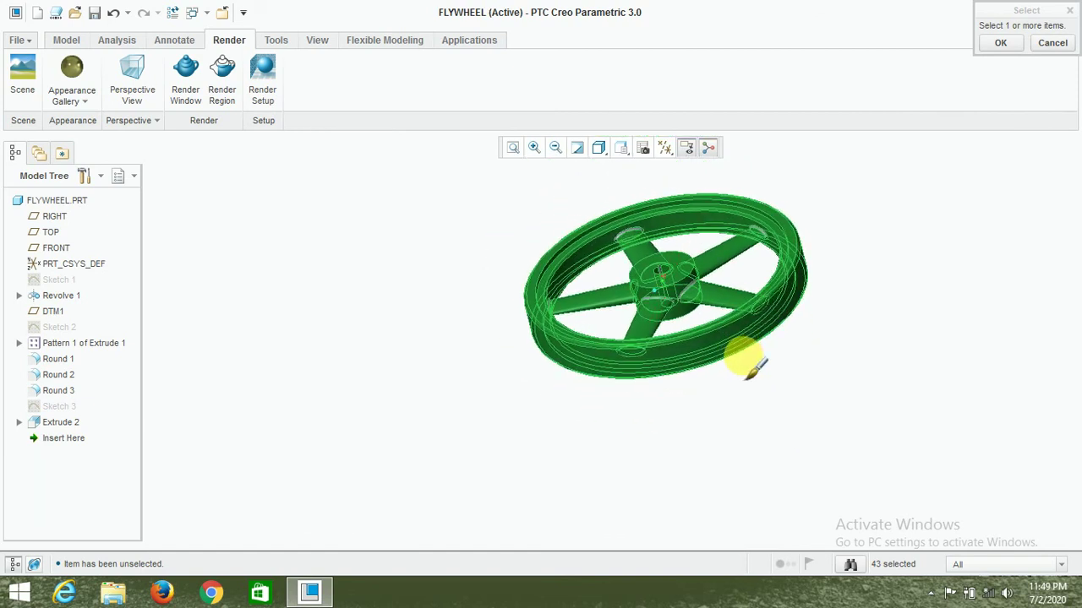
scroll(755, 232, "up", 5)
Add the hub surfaces, hub fillets and top spoke rim fillets, reaching 52 selected surfaces
left_click(506, 413, "ctrl")
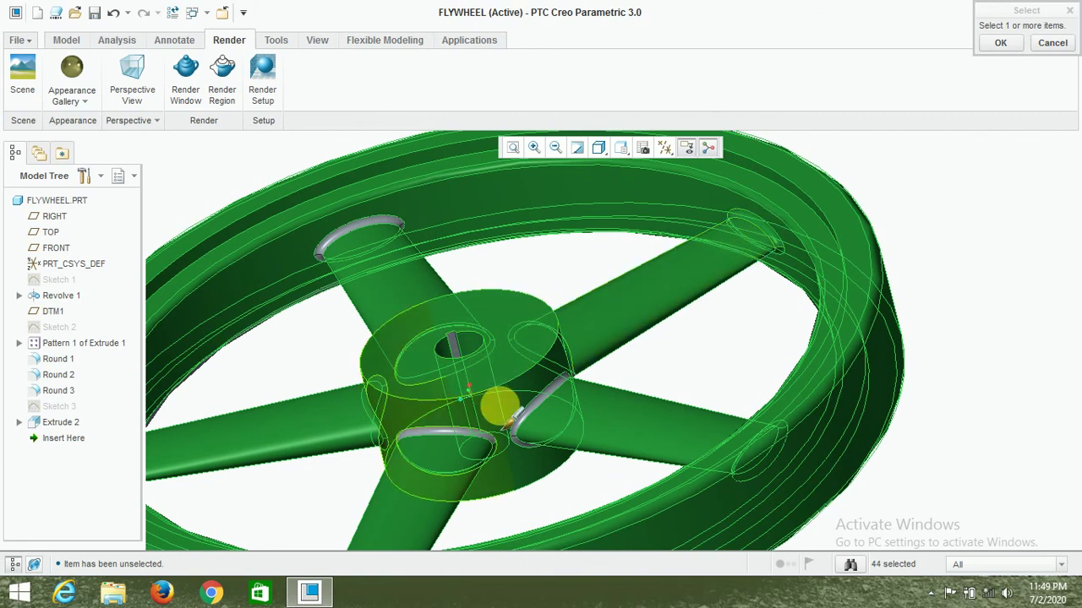
left_click(522, 413, "ctrl")
left_click(491, 444, "ctrl")
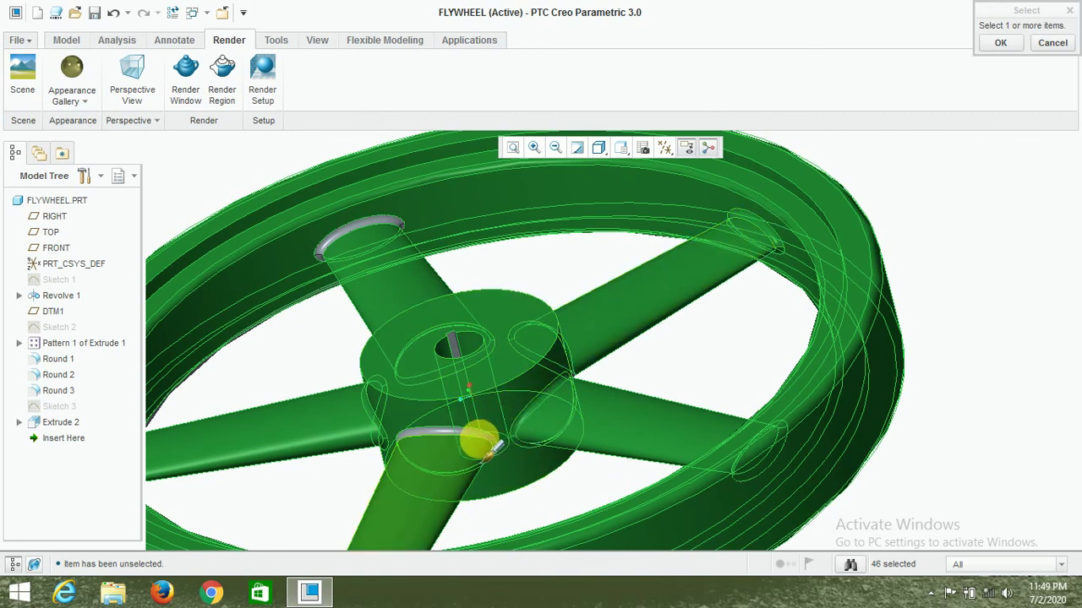
left_click(359, 225, "ctrl")
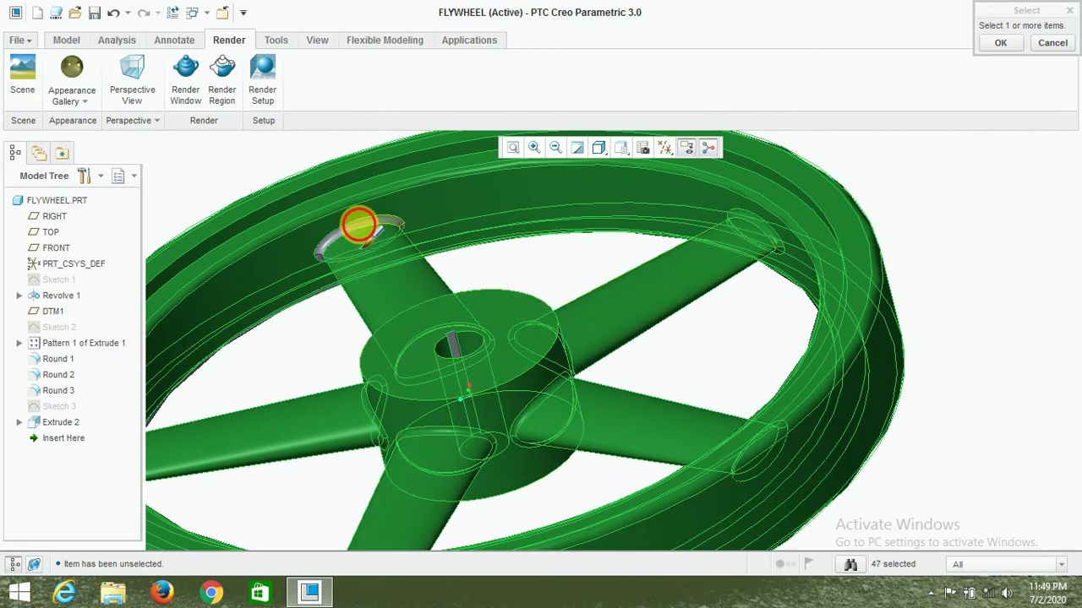
left_click(326, 243, "ctrl")
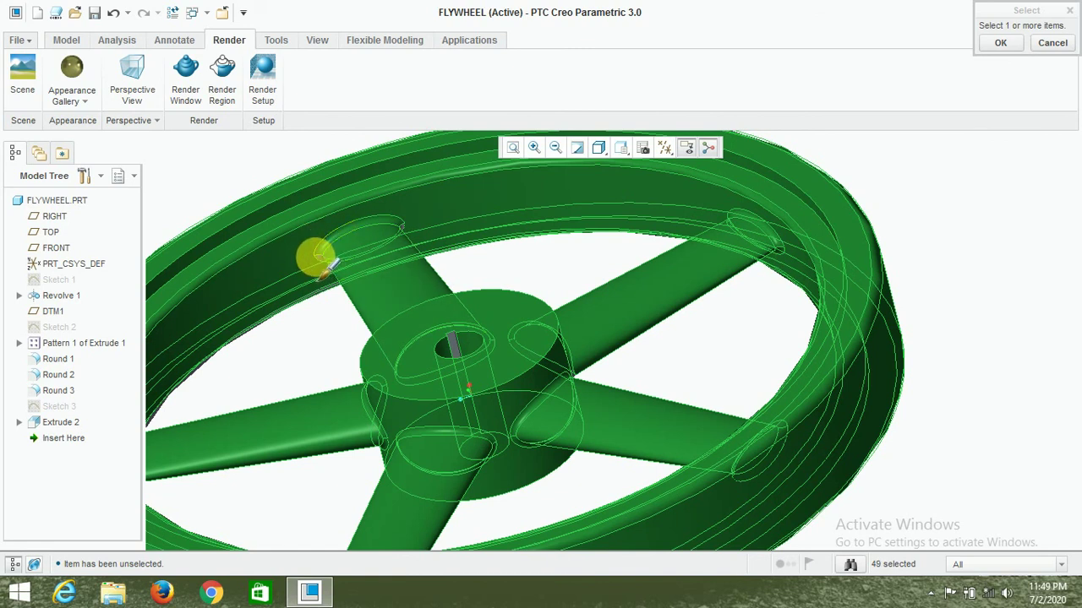
left_click(452, 343, "ctrl")
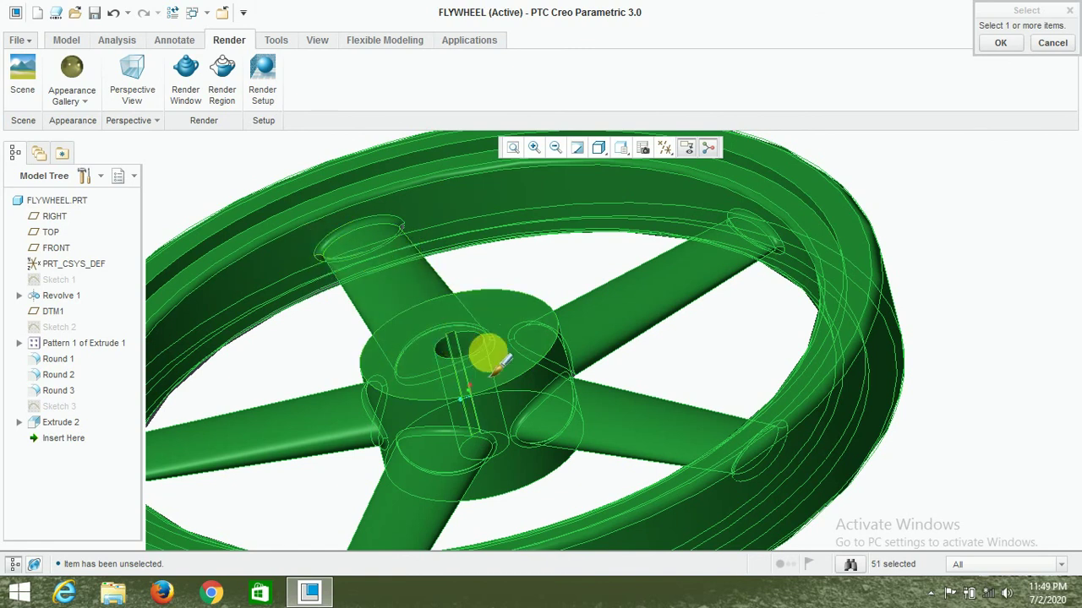
mouse_move(490, 355)
middle_mouse_down()
mouse_move(541, 275)
mouse_move(614, 301)
middle_mouse_up()
scroll(215, 380, "up", 5)
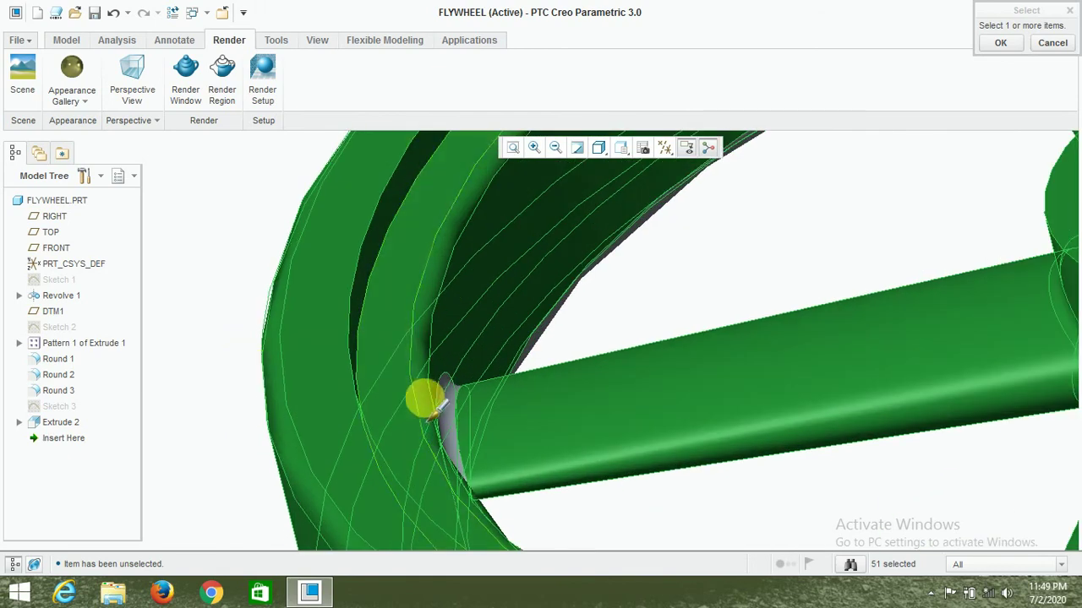
scroll(463, 412, "down", 5)
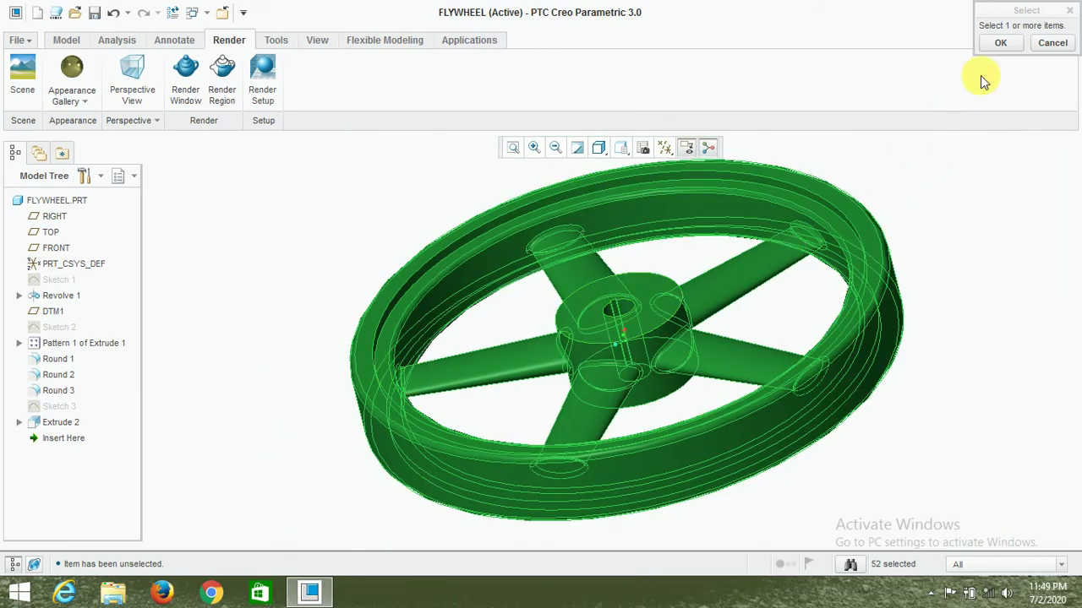
Apply the yellow appearance to the 52 selected surfaces
left_click(994, 44)
mouse_move(741, 249)
middle_mouse_down()
mouse_move(724, 350)
mouse_move(686, 381)
middle_mouse_up()
scroll(855, 315, "up", 5)
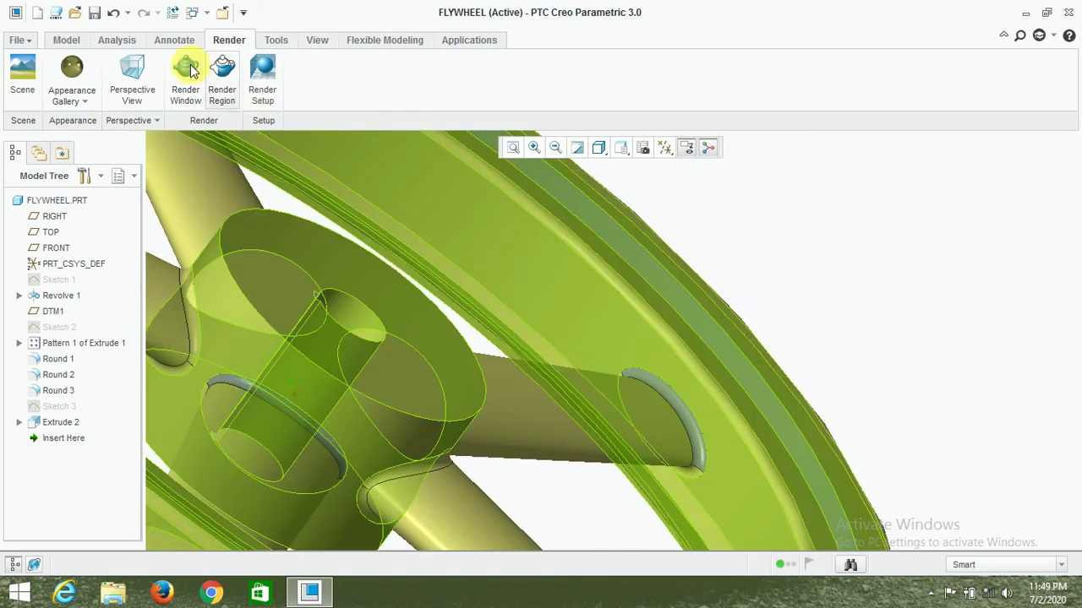
Reapply yellow brass to the green rim band, a spoke-end round, hub round and top spoke round
left_click(72, 76)
left_click(685, 314)
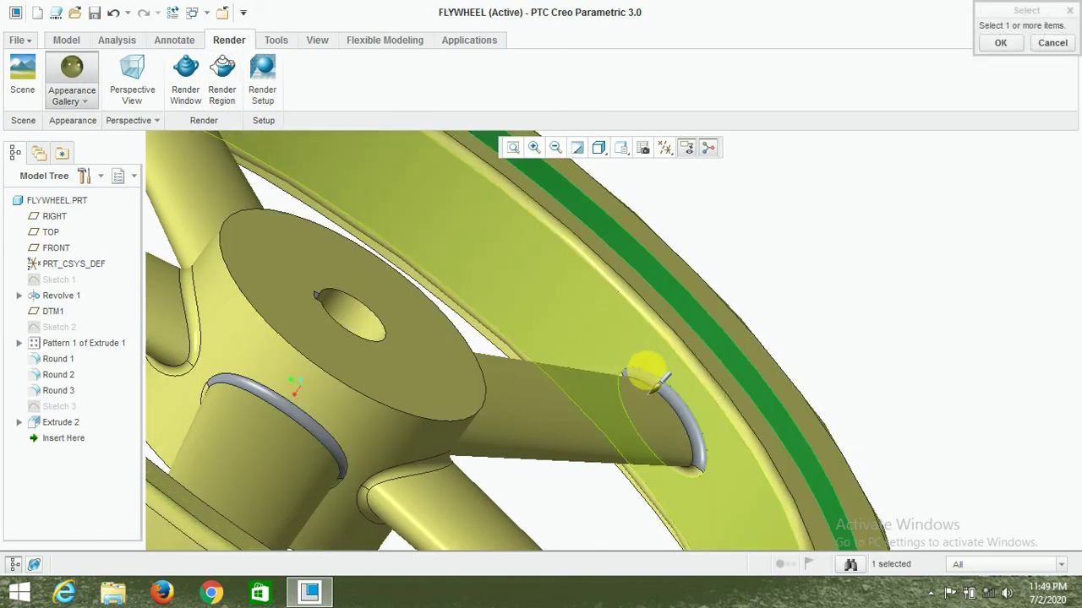
left_click(647, 380, "ctrl")
left_click(294, 414, "ctrl")
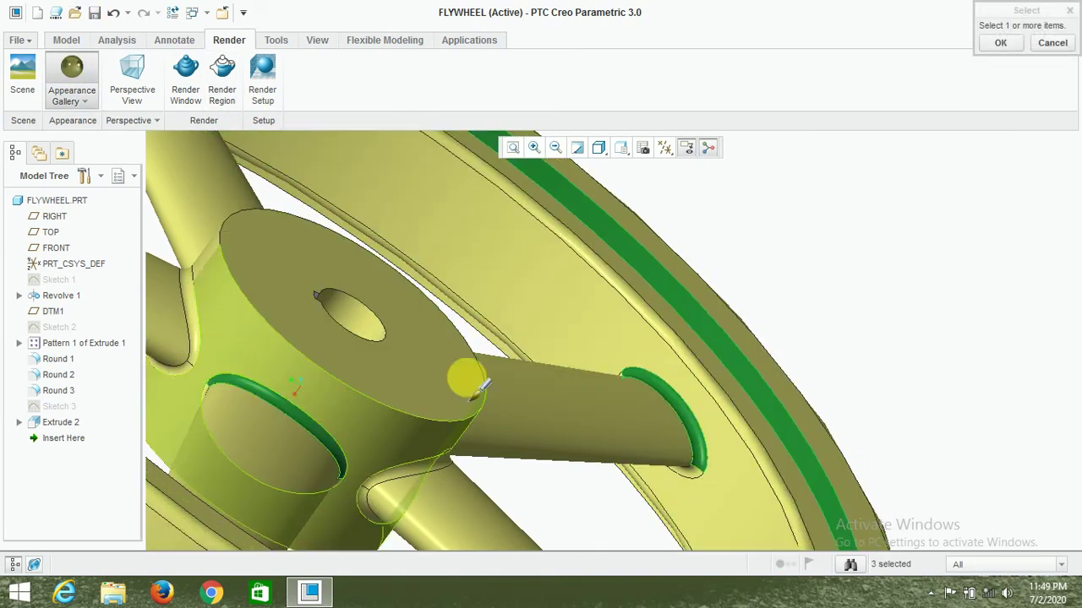
scroll(655, 295, "down", 5)
scroll(431, 198, "up", 3)
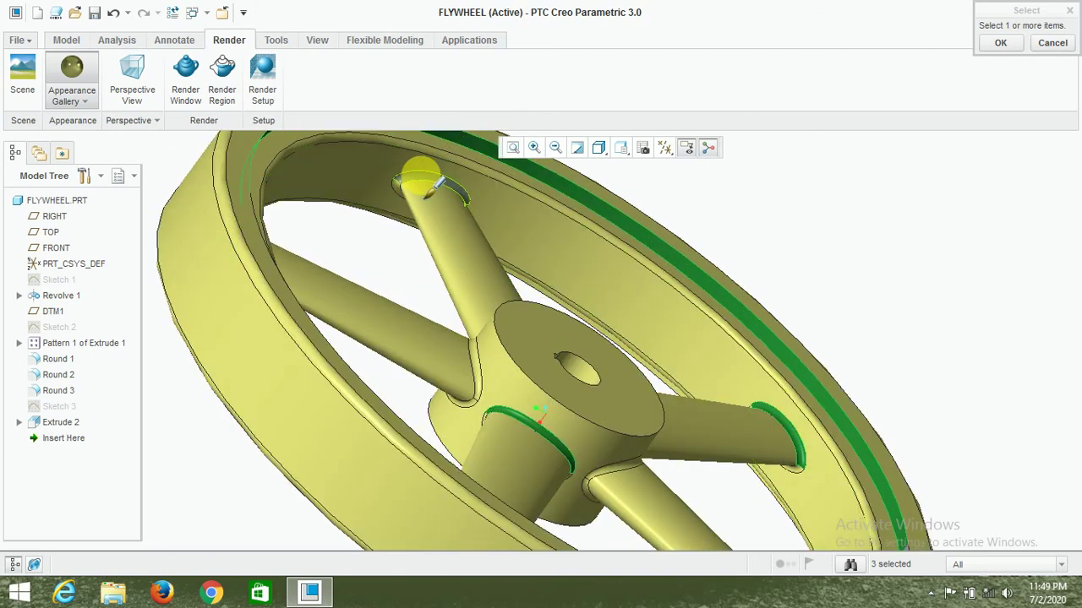
left_click(420, 180, "ctrl")
Apply brass to the last green spoke-end round, viewing the wheel nearly head-on
scroll(785, 306, "down", 3)
middle_click_drag(785, 307, 919, 497)
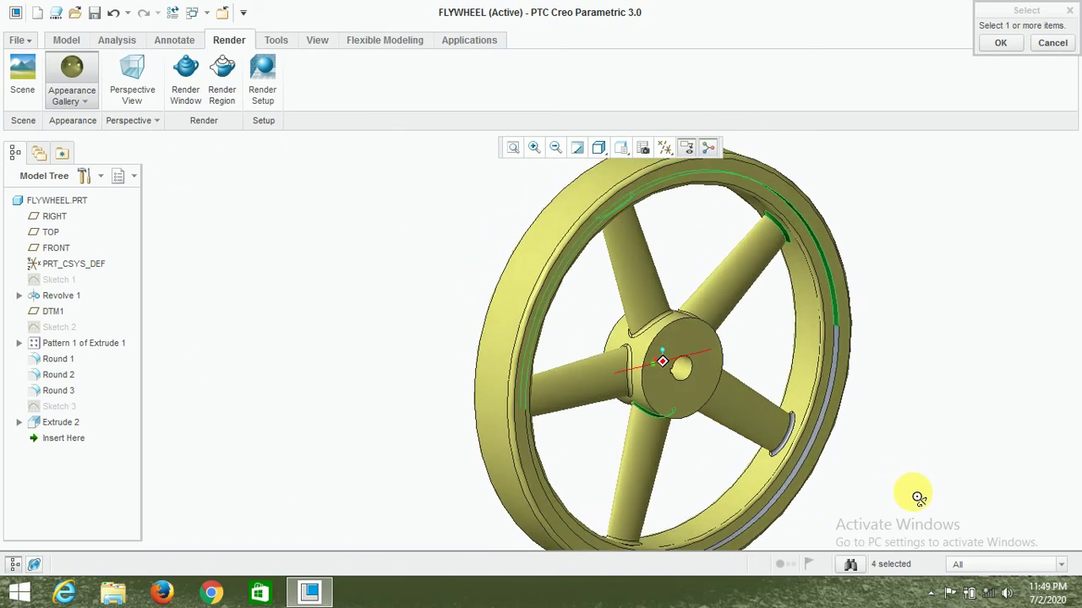
scroll(804, 449, "up", 4)
scroll(799, 440, "up", 1)
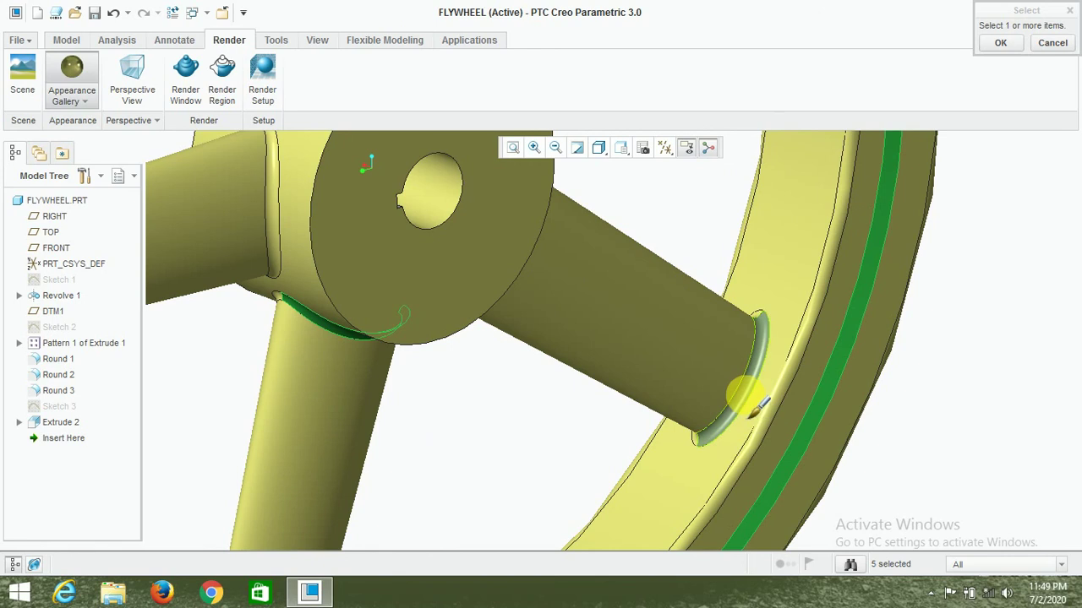
left_click(729, 379, "ctrl")
scroll(718, 367, "down", 5)
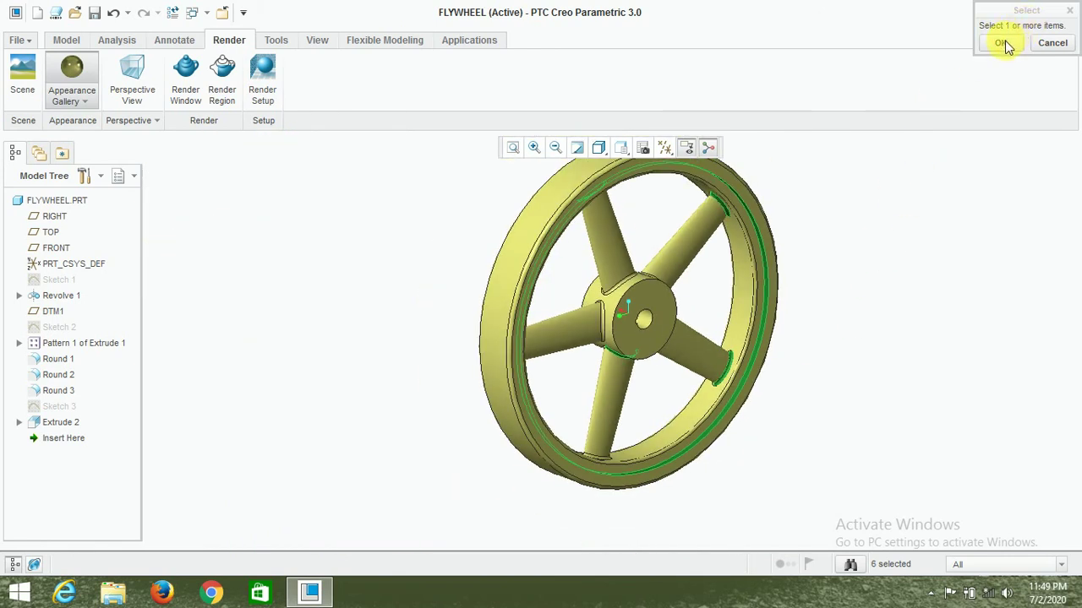
middle_click_drag(856, 296, 765, 284)
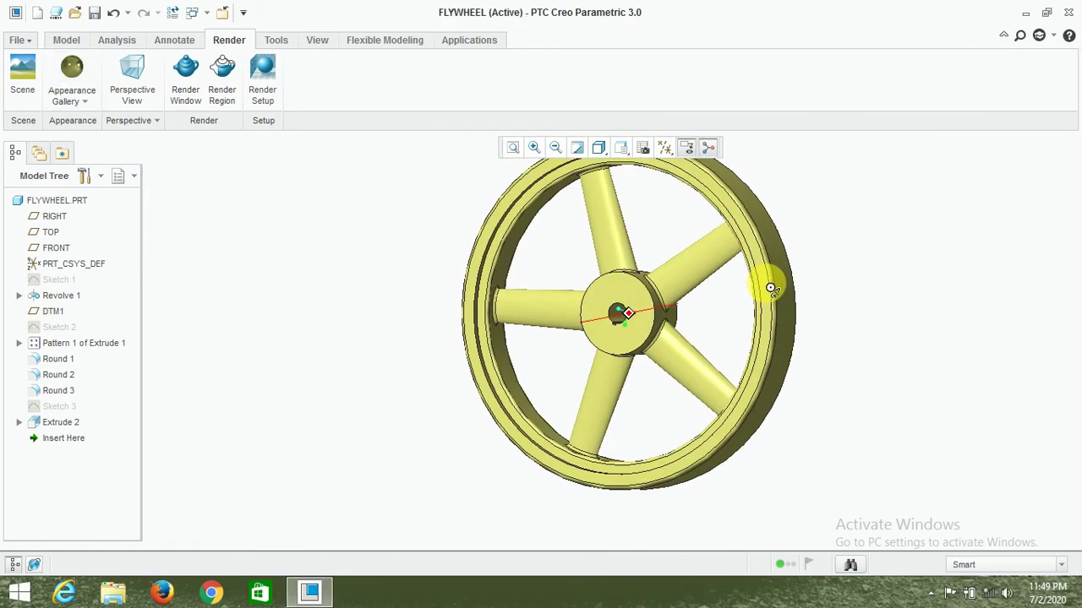
Orbit and zoom the brass flywheel toward a frontal view centred on the hub
middle_click_drag(875, 281, 732, 256)
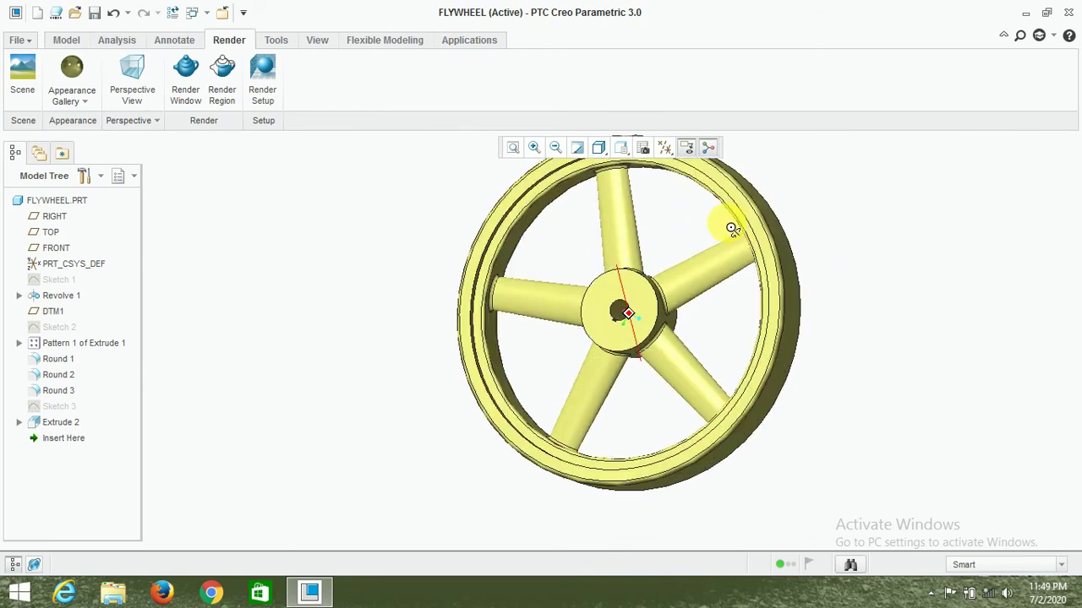
scroll(826, 265, "up", 3)
mouse_move(827, 264)
middle_mouse_down()
mouse_move(693, 290)
mouse_move(712, 273)
mouse_move(534, 410)
middle_mouse_up()
scroll(534, 410, "up", 3)
scroll(823, 345, "down", 3)
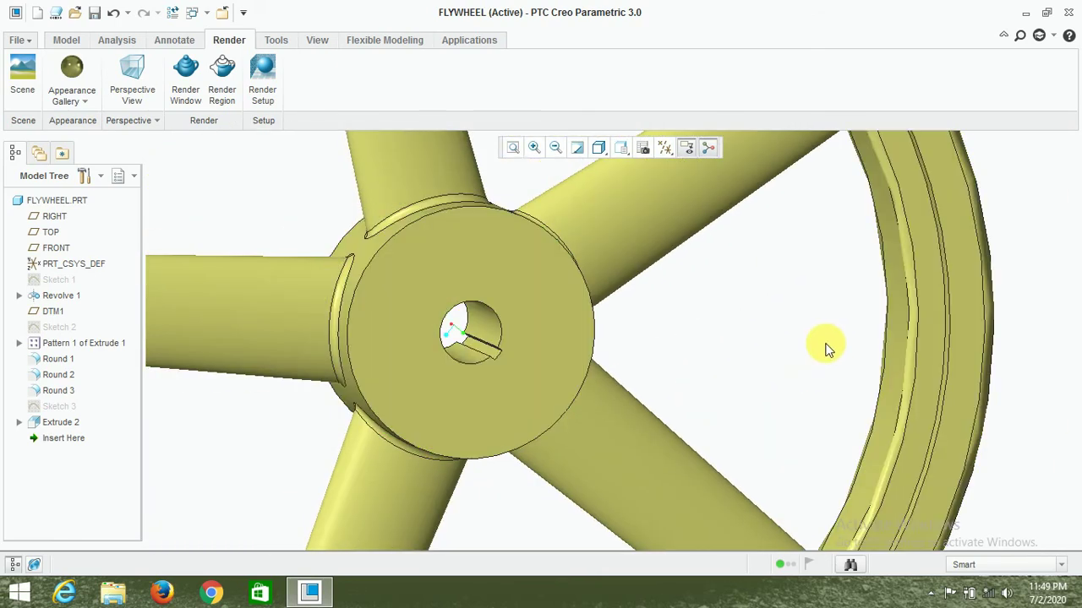
mouse_move(823, 345)
middle_mouse_down()
mouse_move(833, 361)
mouse_move(828, 348)
middle_mouse_up()
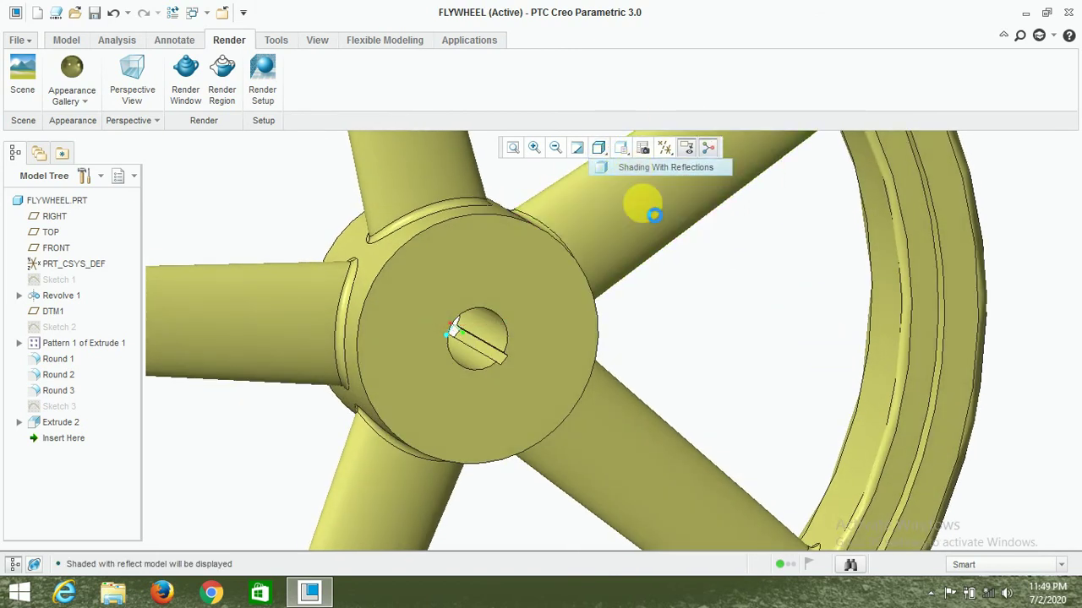
scroll(759, 346, "down", 3)
scroll(713, 302, "down", 2)
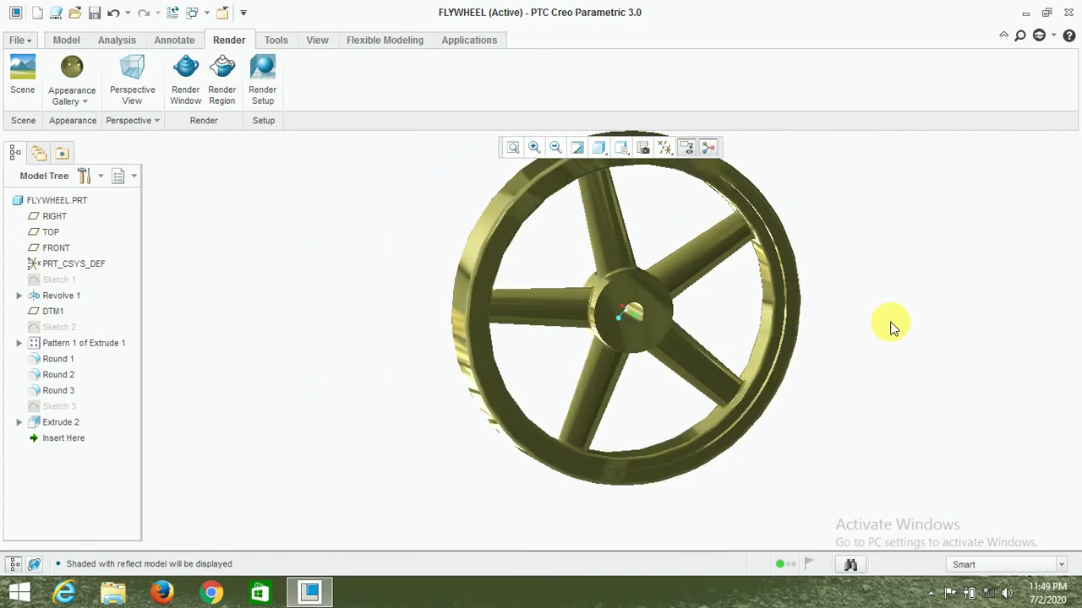
Orbit the flywheel to show its floor reflection and an oblique view of the hub
middle_click_drag(893, 328, 848, 485)
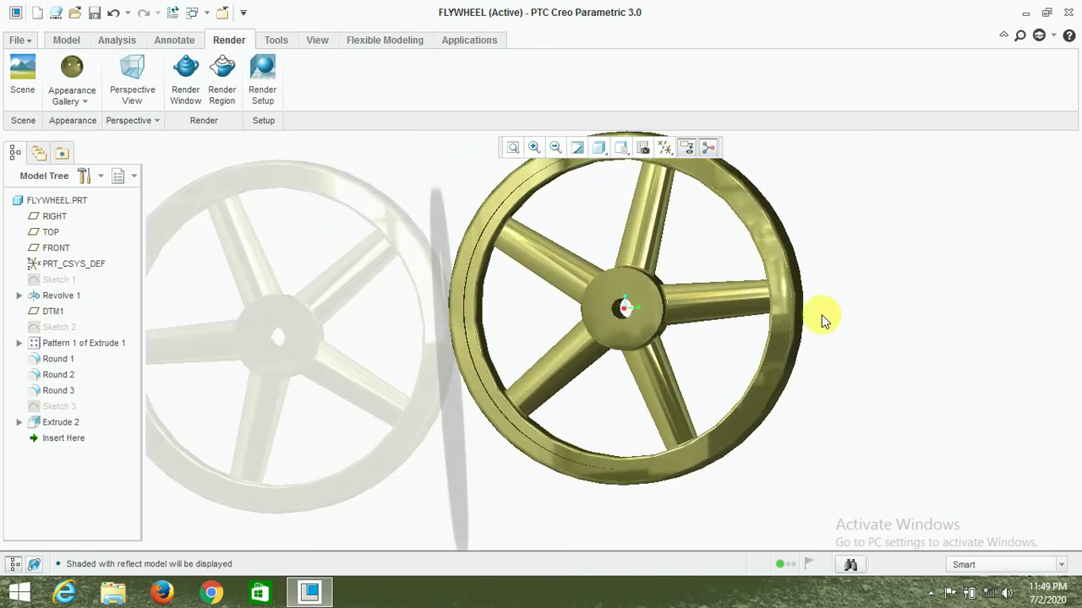
scroll(862, 292, "up", 2)
mouse_move(854, 279)
middle_mouse_down()
mouse_move(894, 246)
mouse_move(898, 261)
mouse_move(906, 244)
mouse_move(898, 302)
mouse_move(870, 355)
mouse_move(867, 259)
mouse_move(894, 289)
middle_mouse_up()
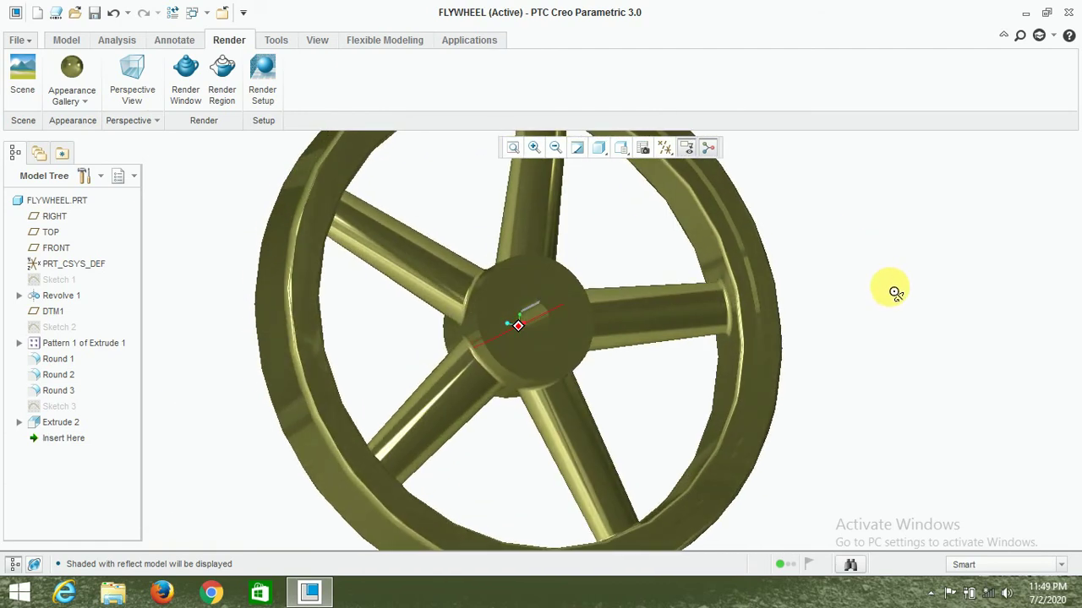
scroll(550, 285, "up", 3)
mouse_move(550, 285)
middle_mouse_down()
mouse_move(705, 225)
mouse_move(704, 286)
mouse_move(688, 259)
mouse_move(806, 307)
mouse_move(804, 280)
mouse_move(647, 307)
mouse_move(642, 333)
mouse_move(671, 313)
mouse_move(553, 321)
middle_mouse_up()
scroll(688, 259, "down", 2)
scroll(553, 321, "down", 2)
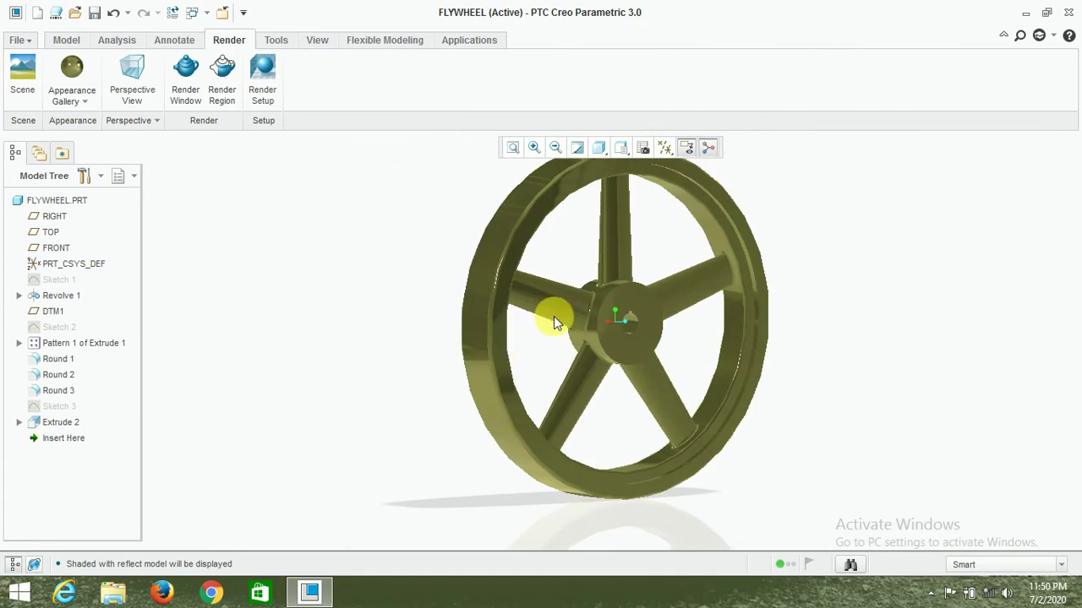
Reset to Standard Orientation, then orbit past edge-on to a nearly frontal view
left_click(621, 150)
left_click(658, 165)
mouse_move(671, 198)
middle_mouse_down()
mouse_move(885, 291)
mouse_move(834, 302)
middle_mouse_up()
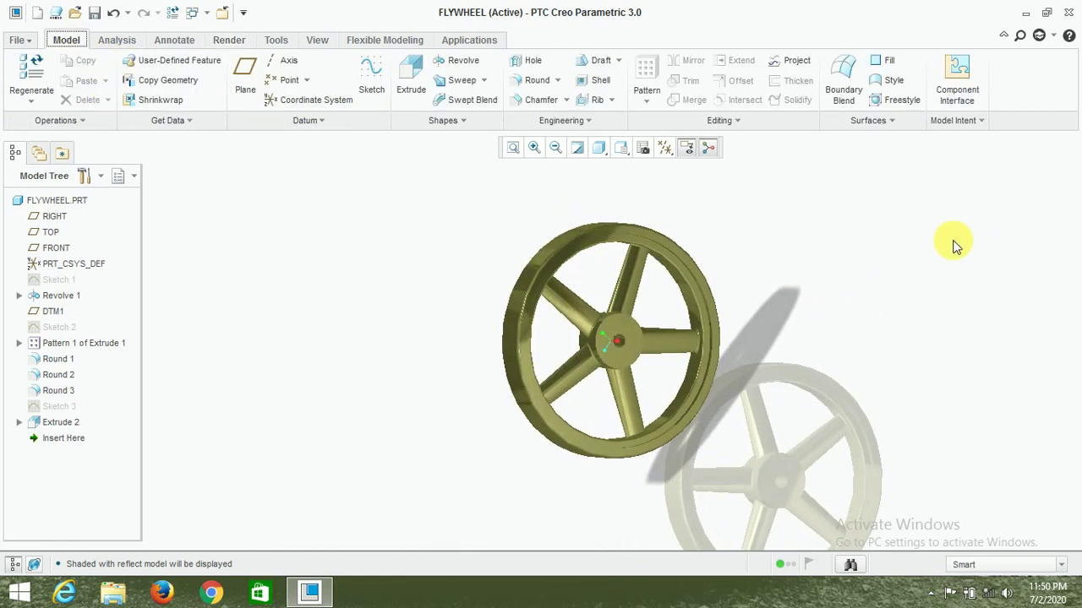
middle_click_drag(832, 229, 834, 241)
scroll(698, 366, "up", 2)
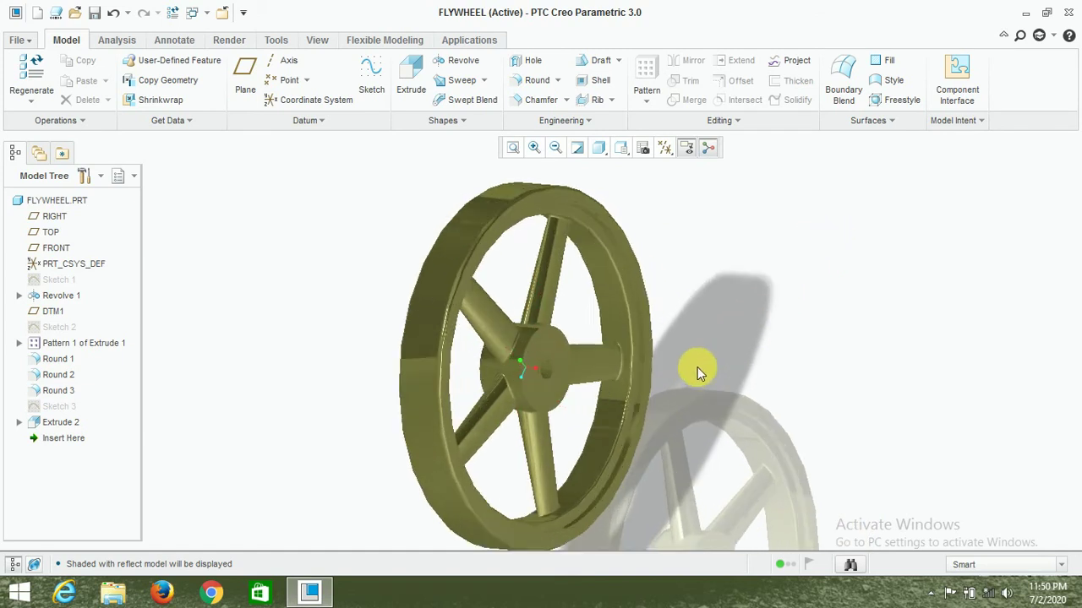
scroll(758, 290, "up", 2)
middle_click_drag(758, 290, 747, 271)
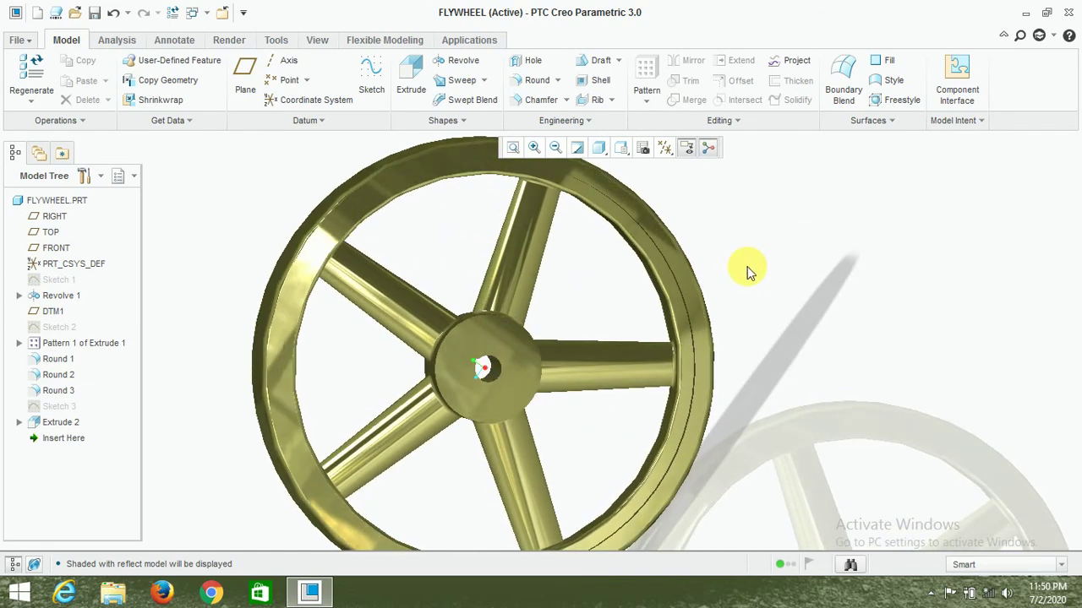